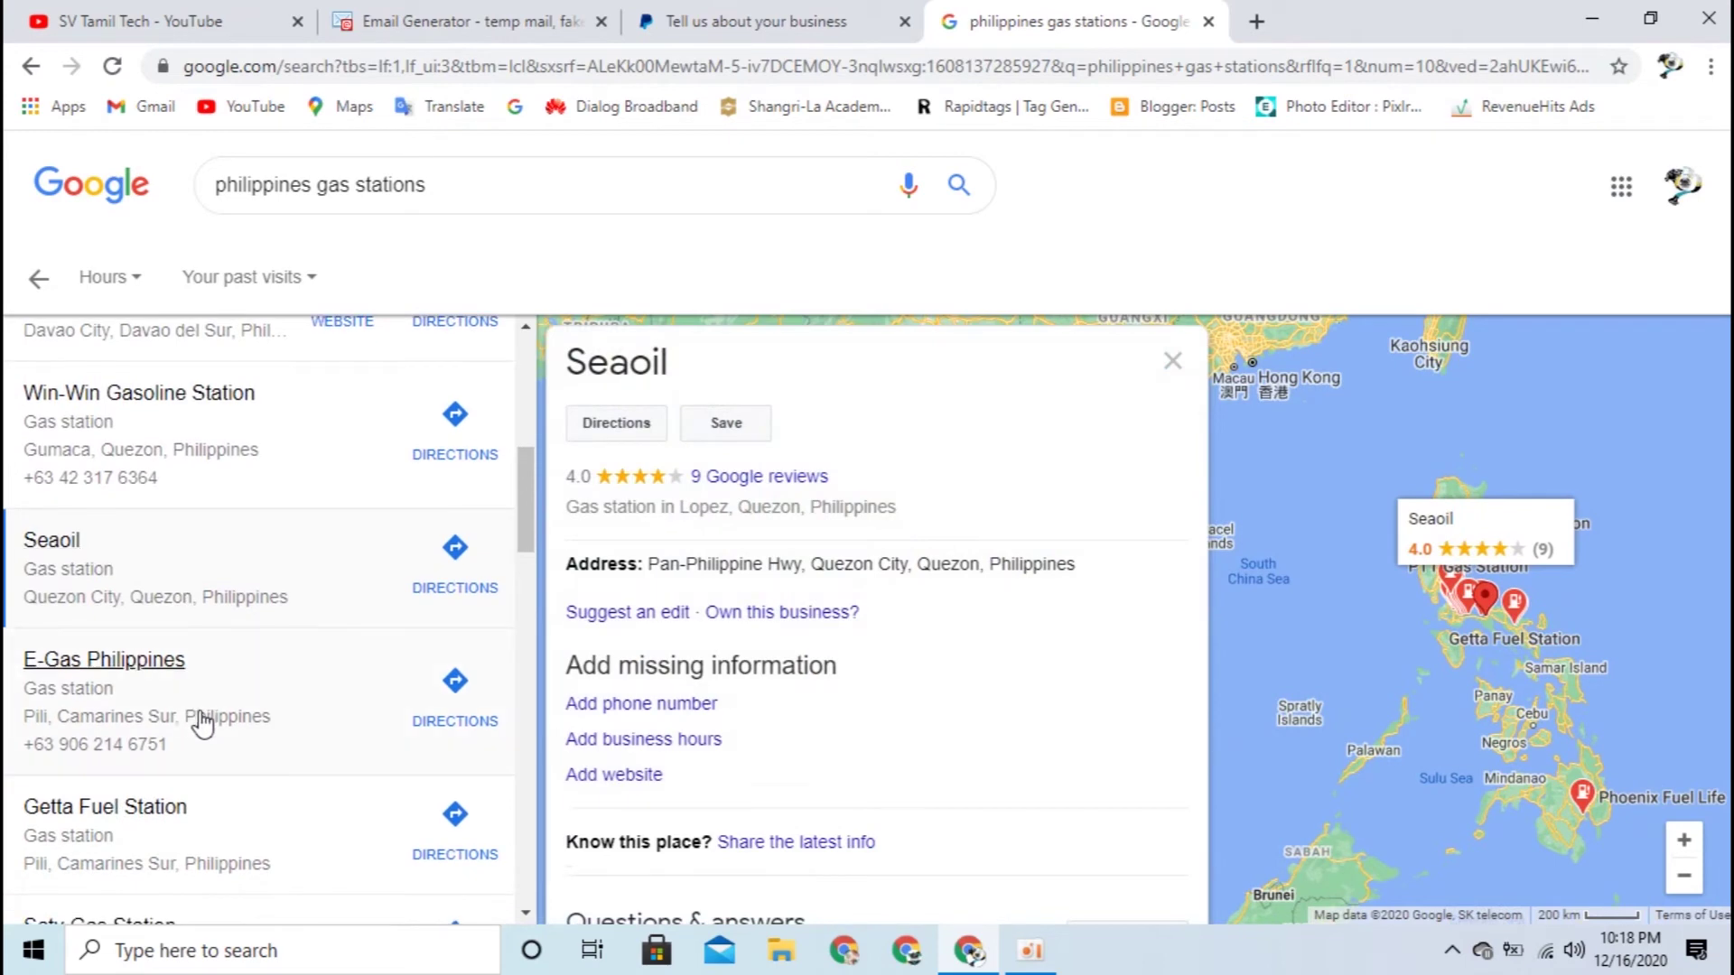
Step: Copy postcode 4408 from the E-Gas Philippines listing into the ZIP code field
left_click(237, 727)
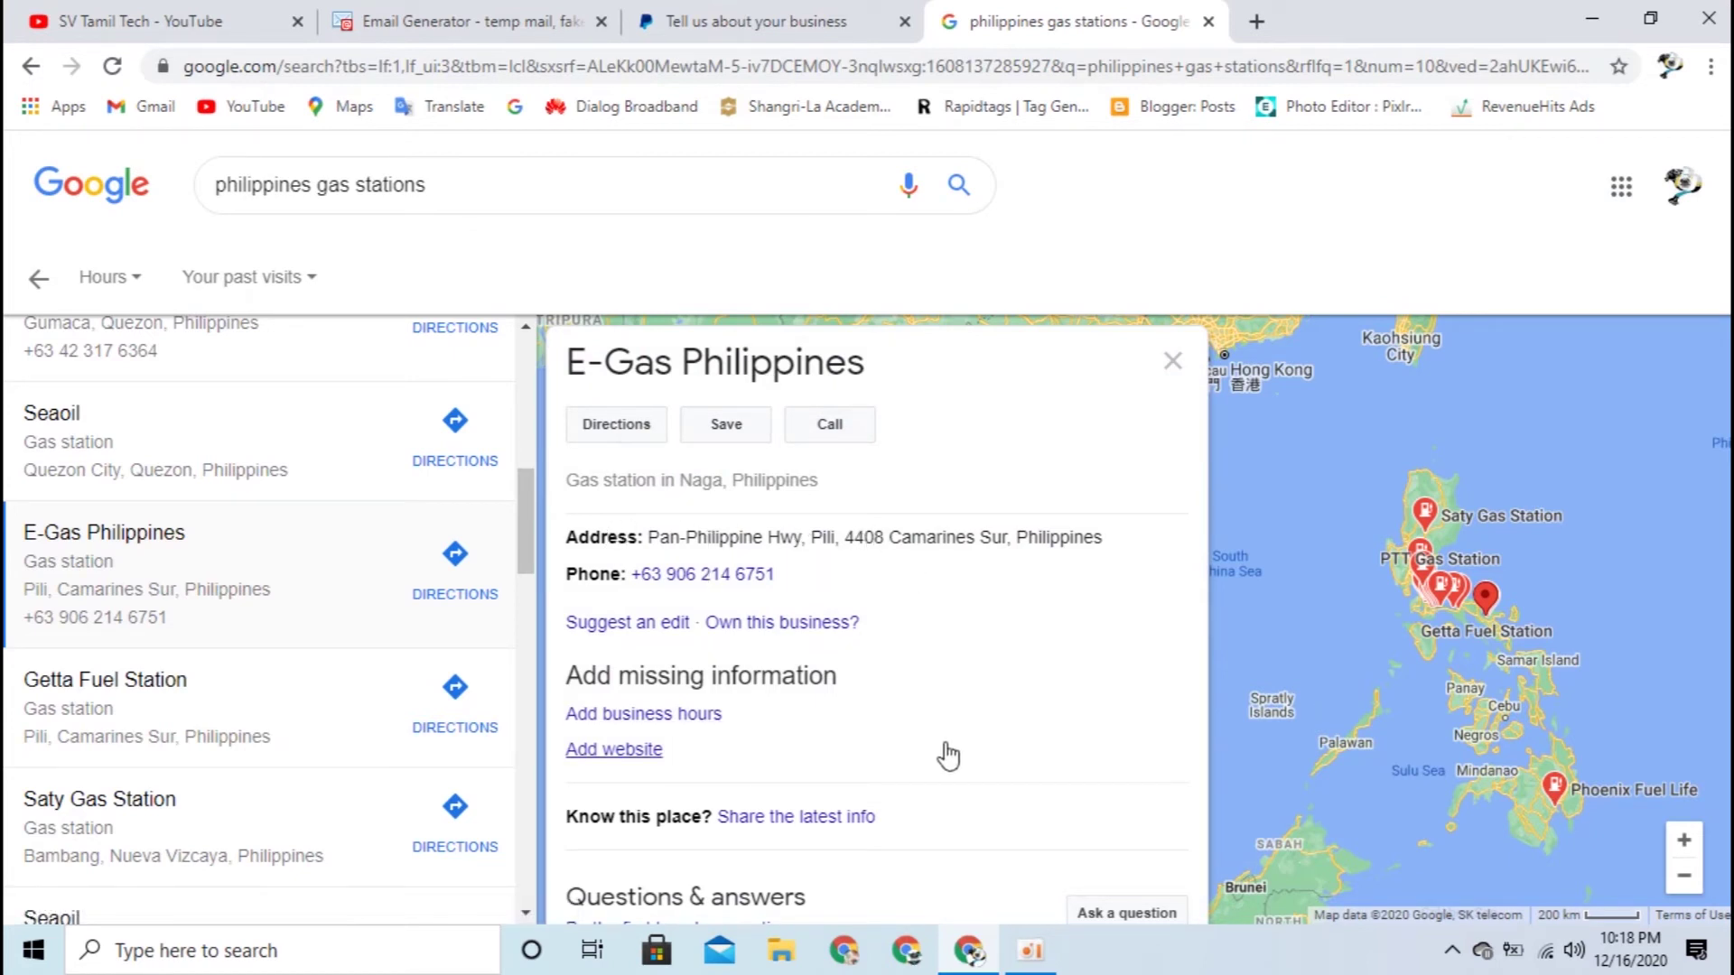
left_click(759, 21)
scroll(1400, 815, "down", 3)
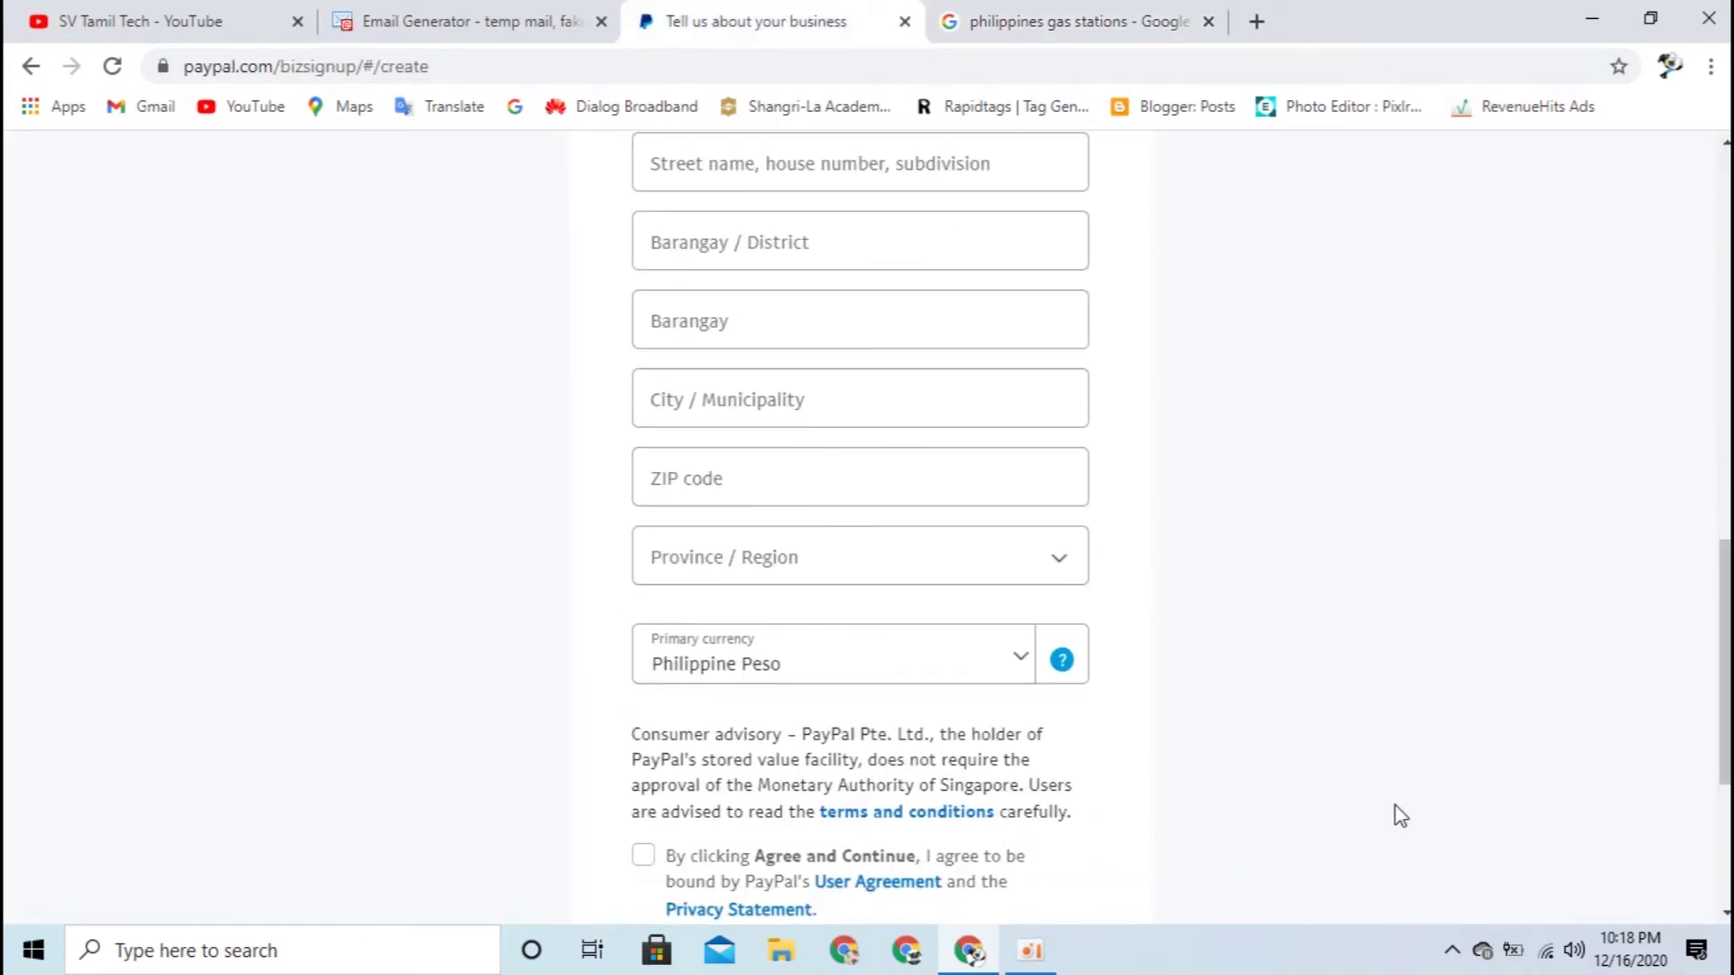
left_click(795, 487)
left_click(958, 19)
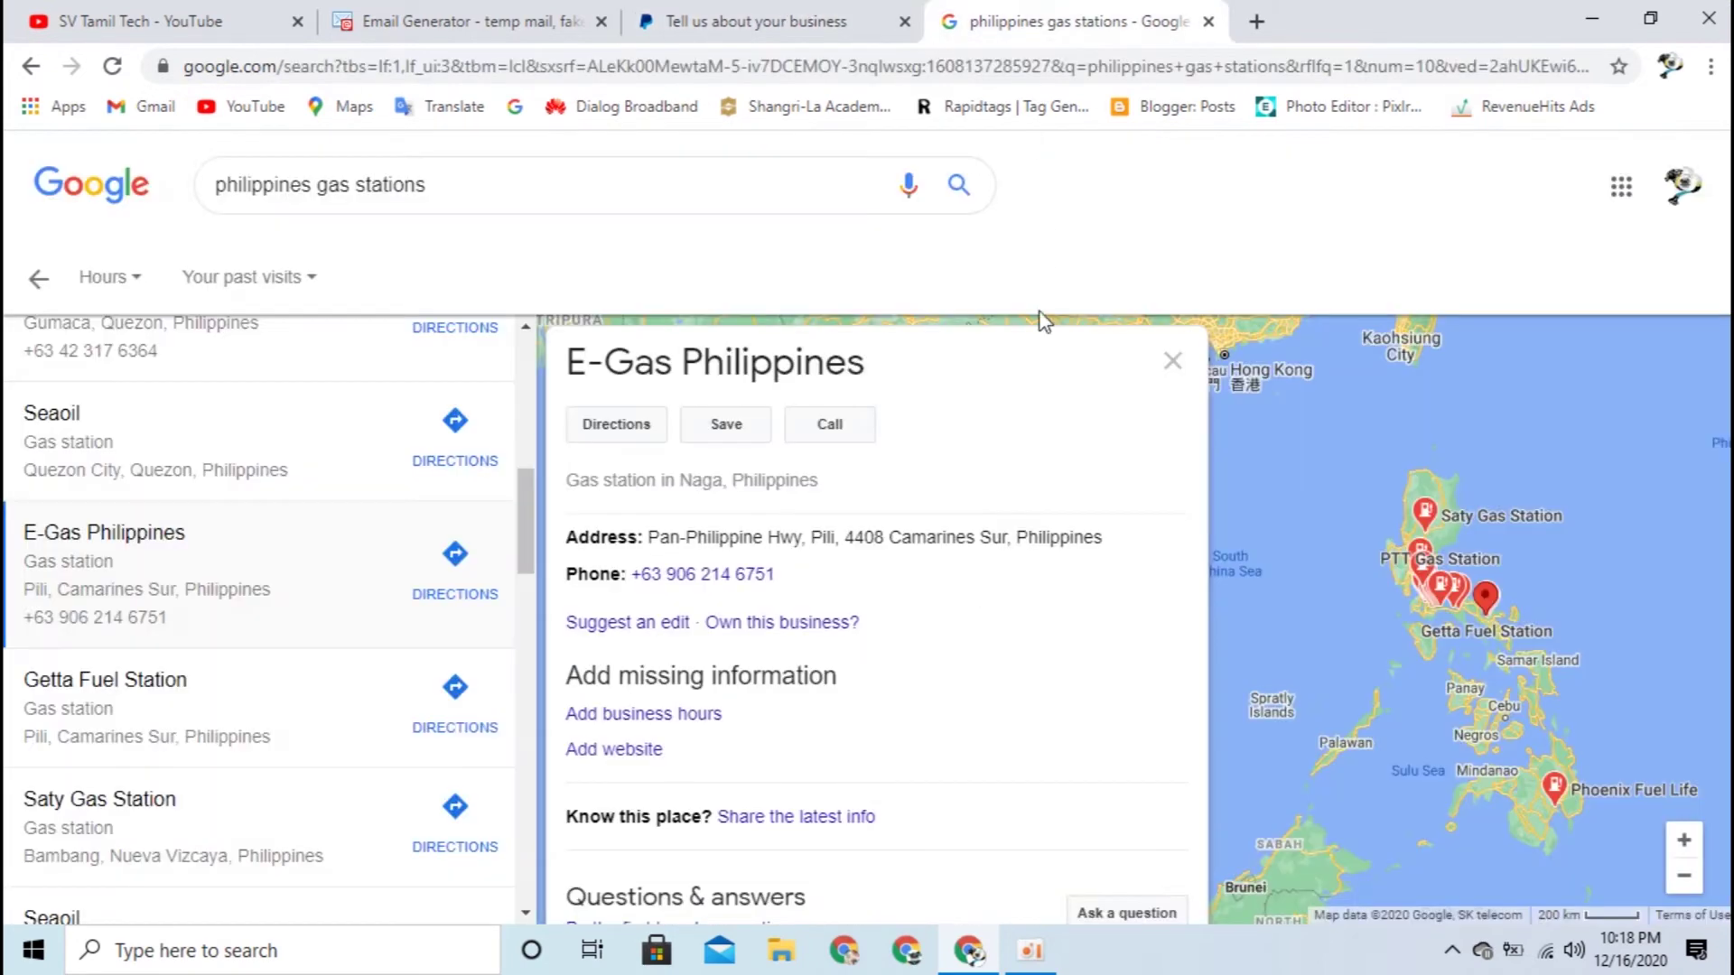
left_click_drag(886, 543, 852, 547)
key("ctrl+c")
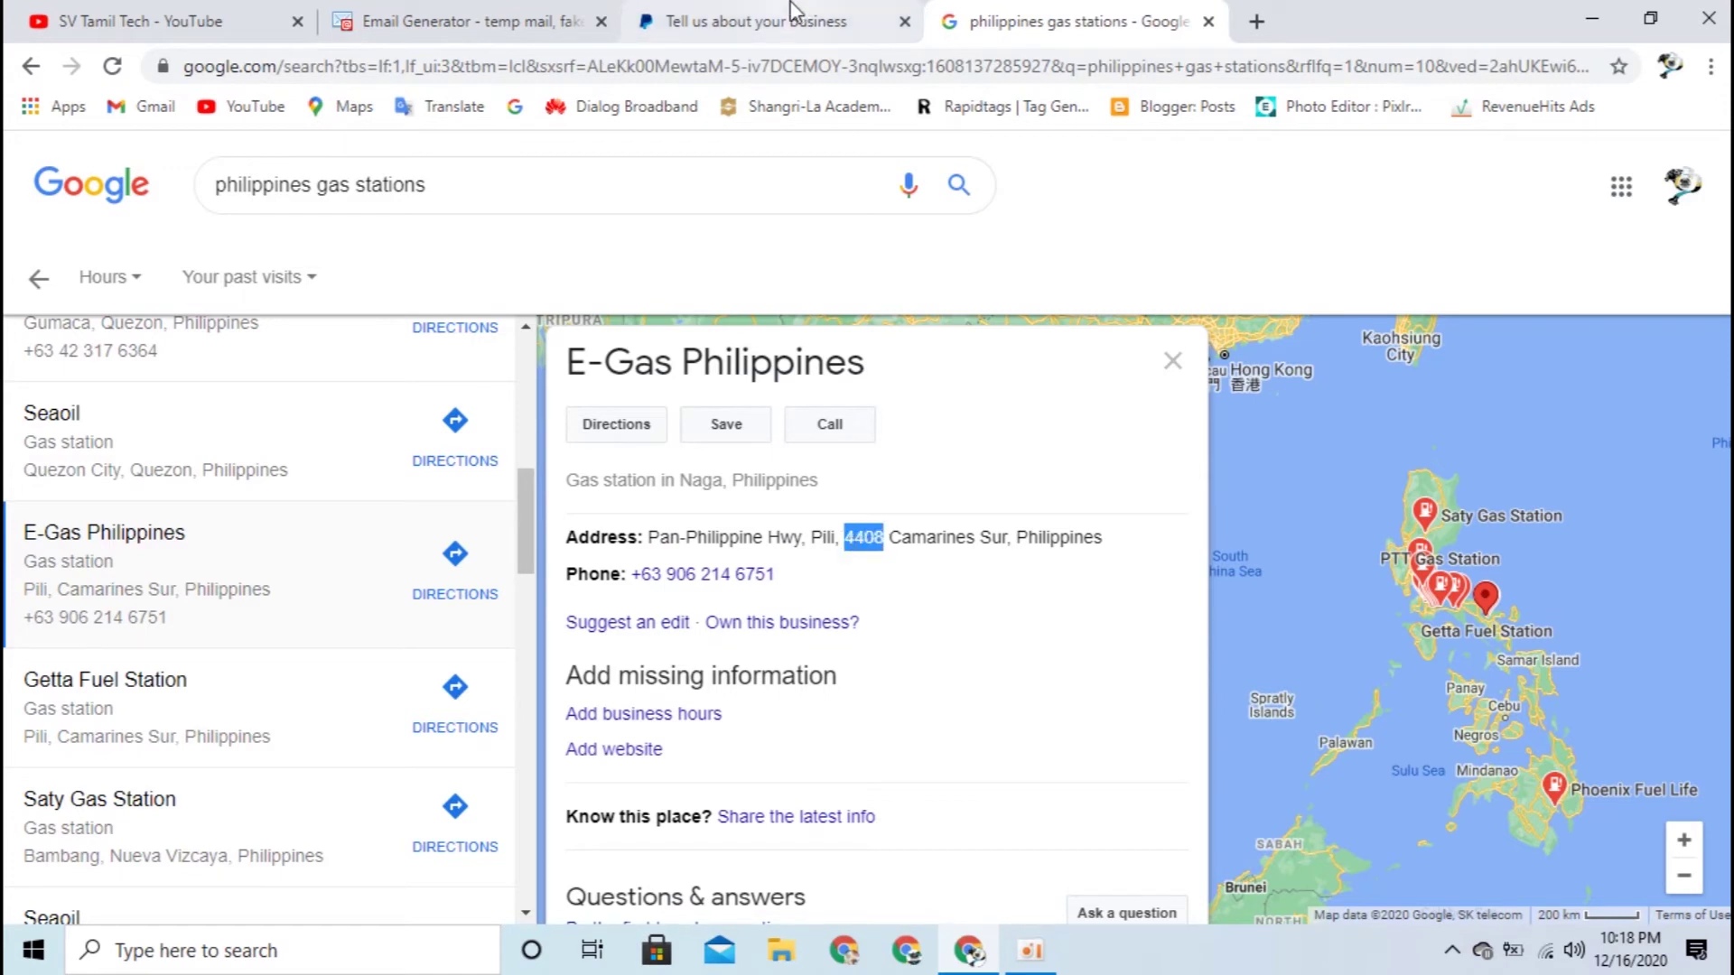
left_click(817, 20)
key("ctrl+v")
left_click(1242, 479)
Step: Copy Camarines Sur from the listing and paste it into the City / Municipality entry
left_click(1070, 20)
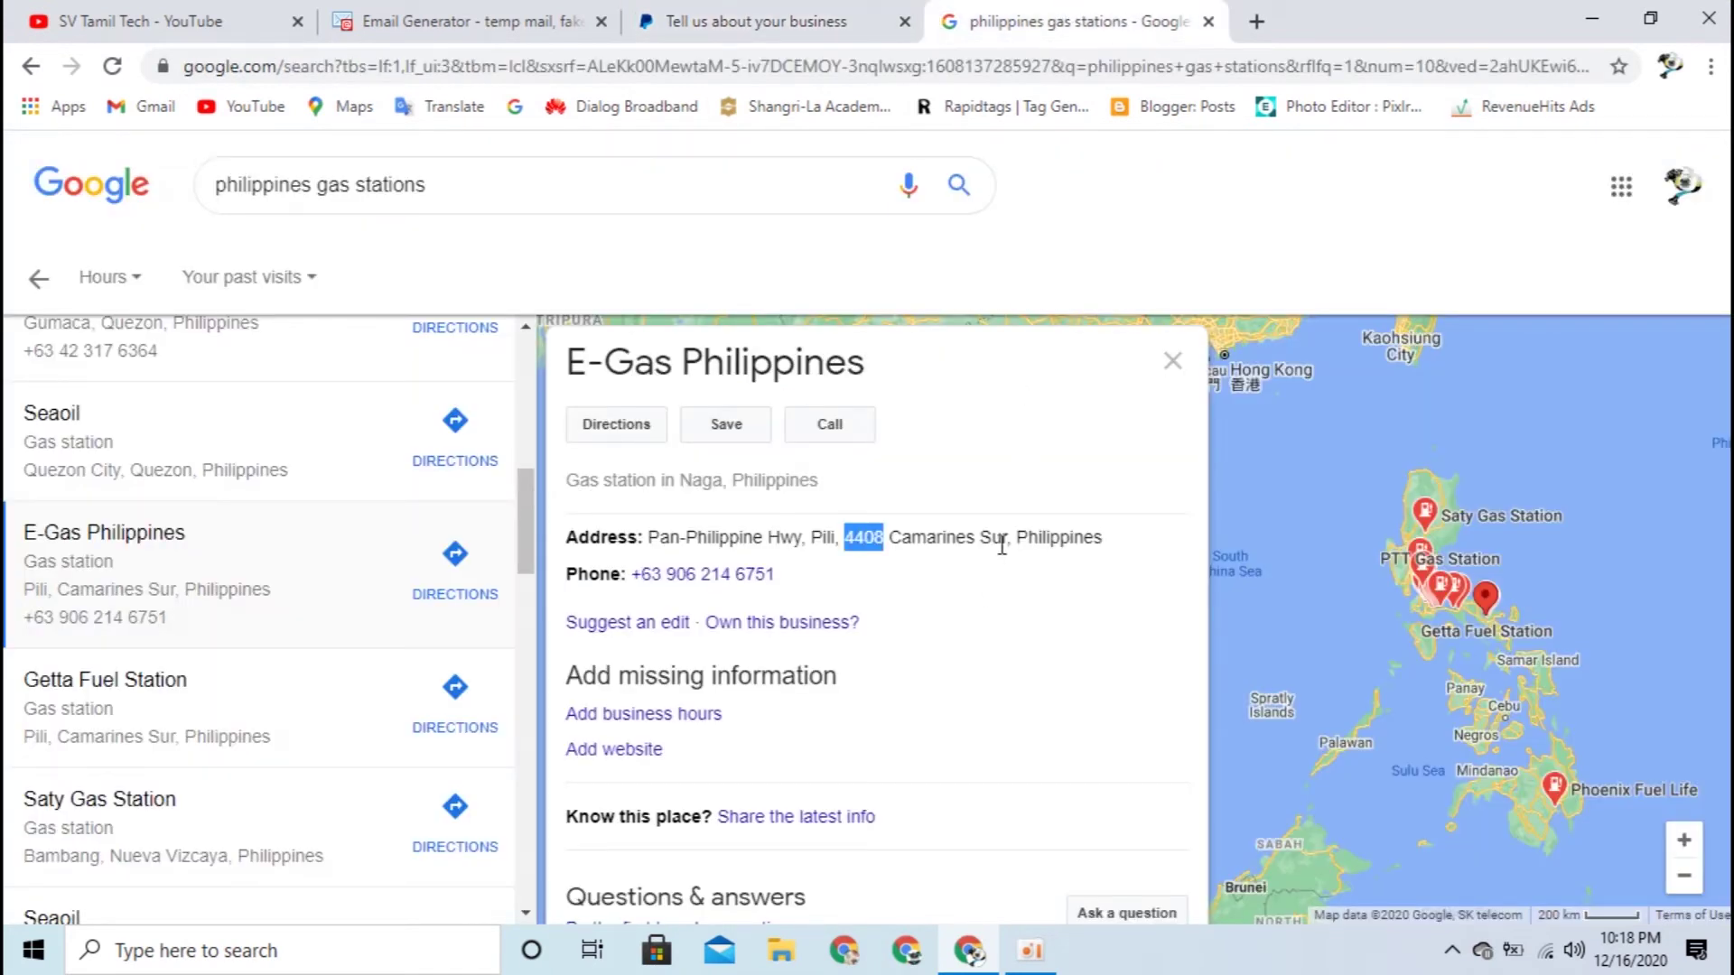
left_click_drag(1008, 538, 910, 538)
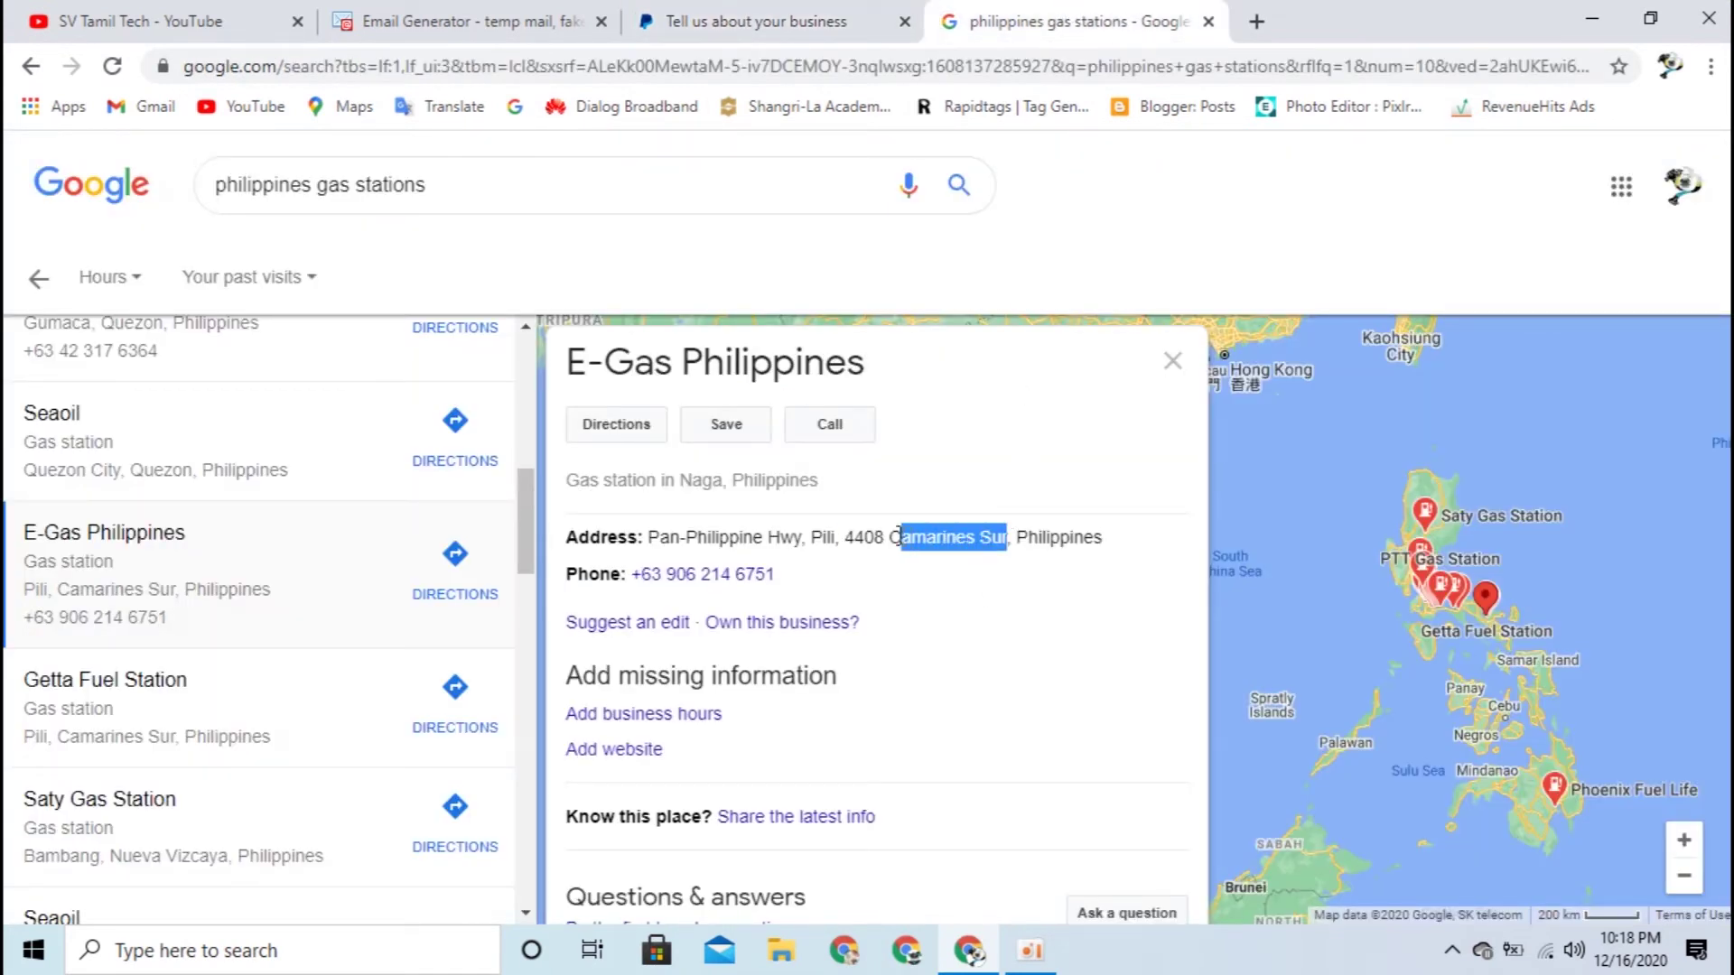
left_click(767, 12)
left_click(797, 405)
type("c")
key("ctrl+Tab")
key("ctrl+a")
left_click(1020, 544)
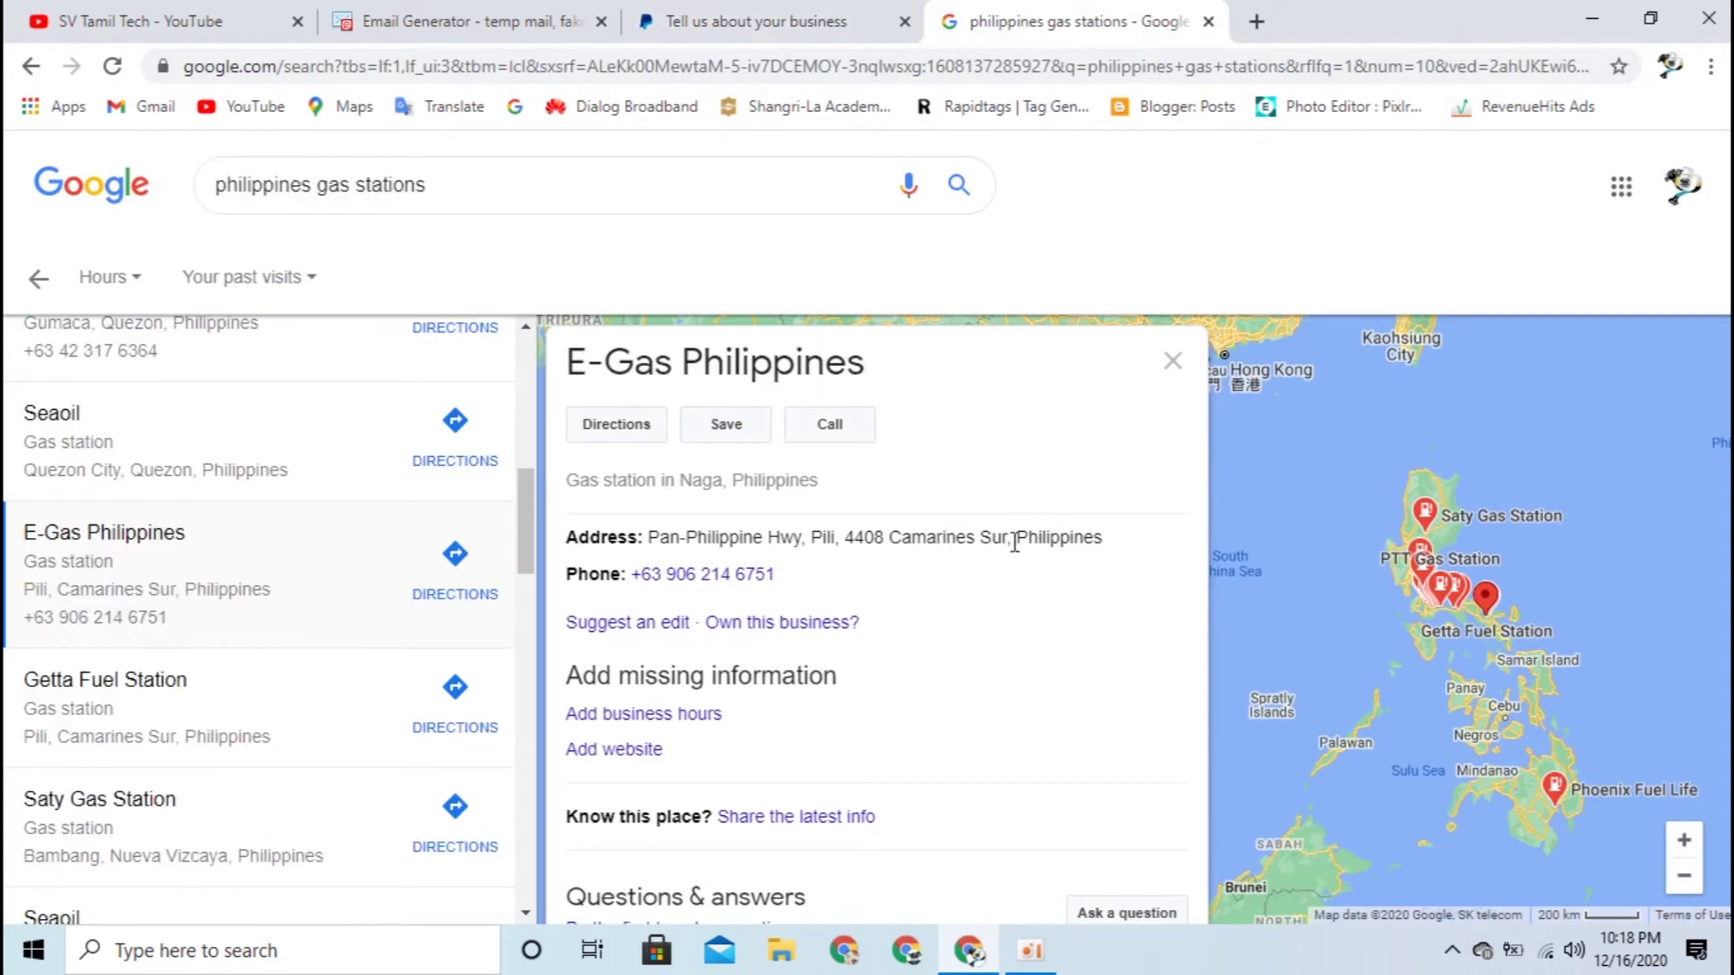
left_click_drag(1009, 539, 912, 539)
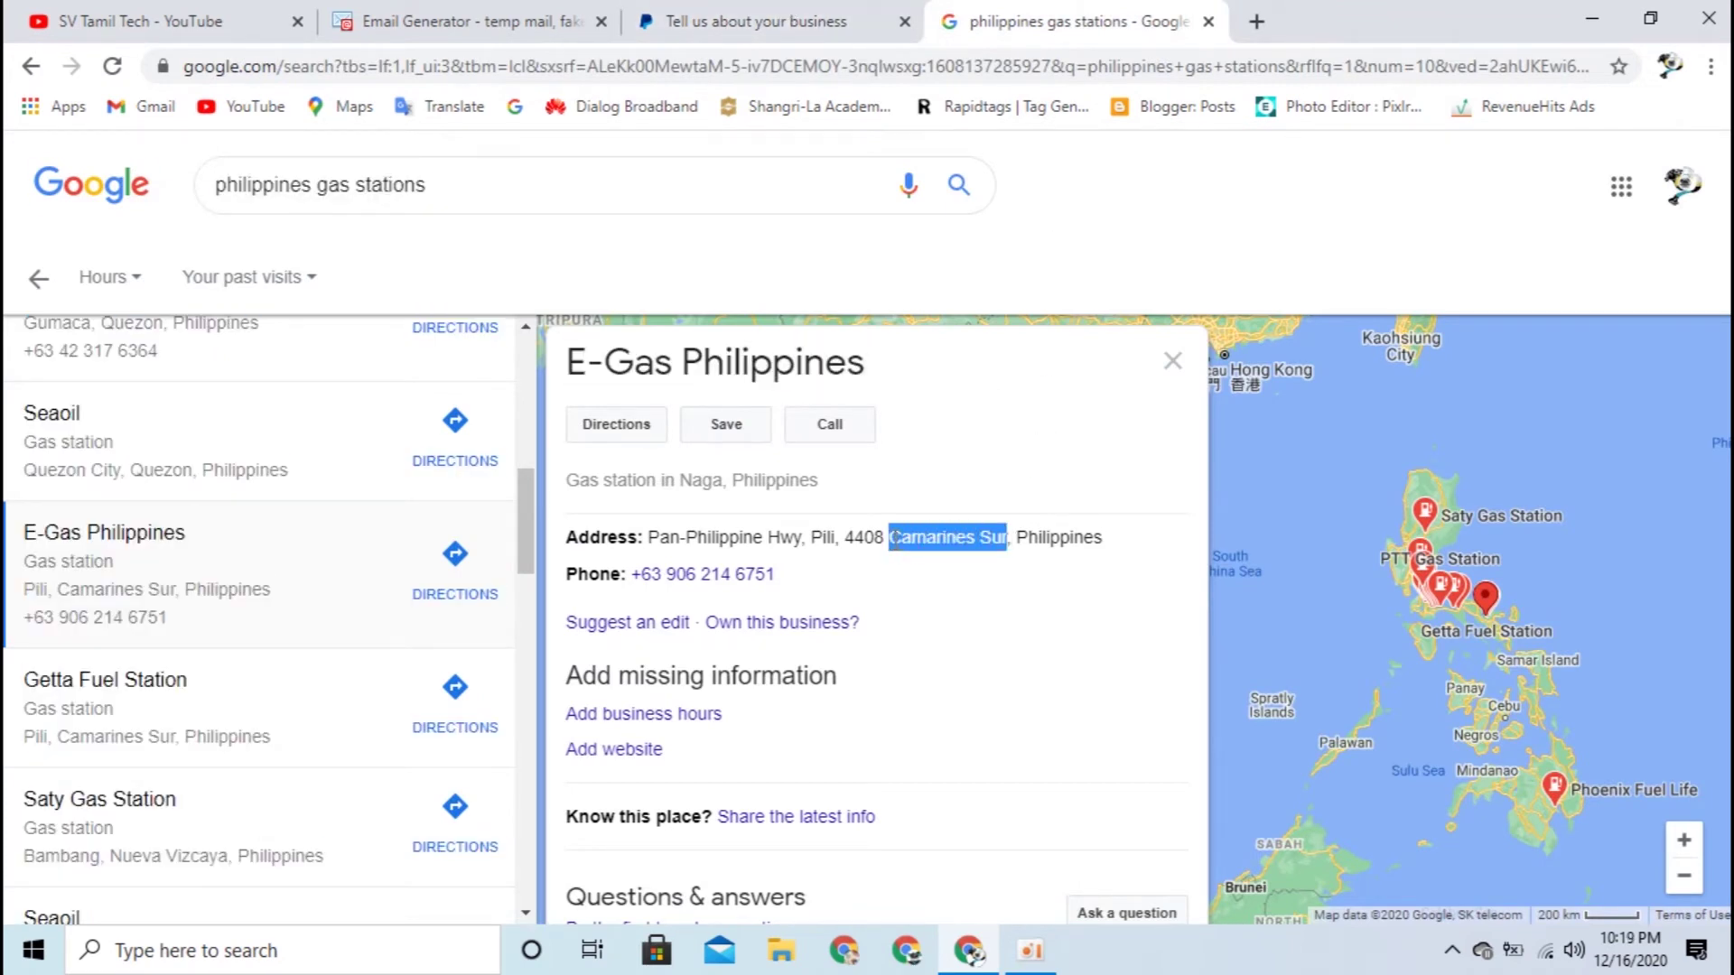
key("ctrl+shift+Tab")
double_click(661, 407)
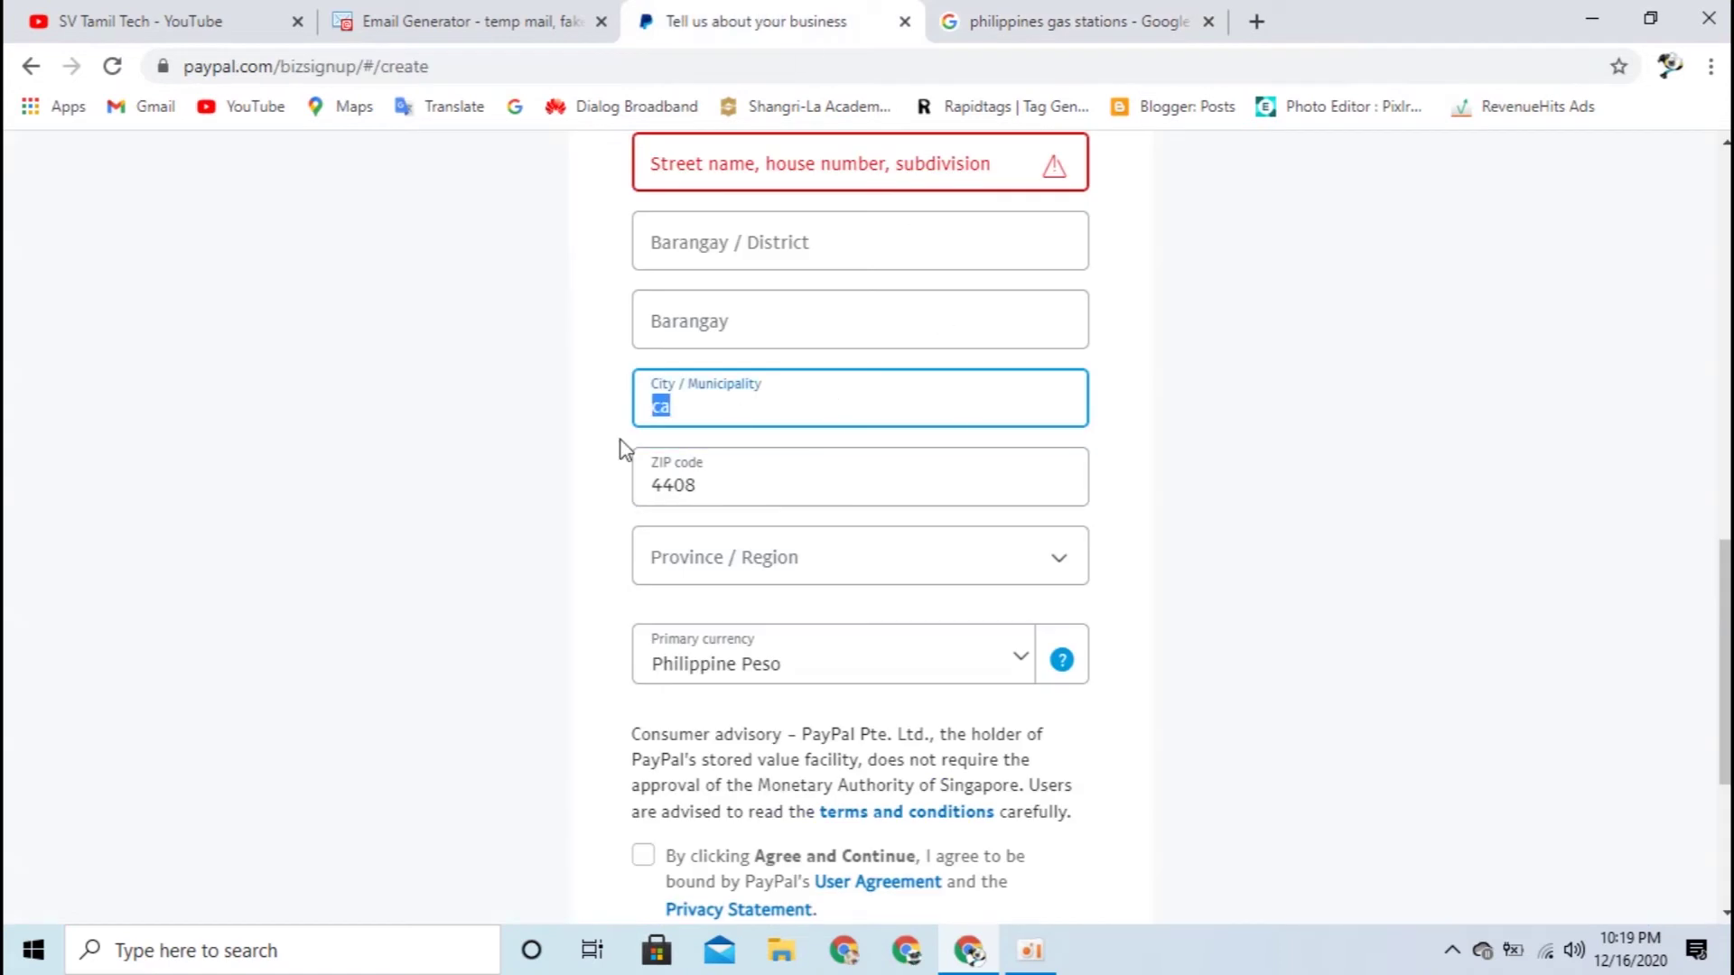
key("ctrl+v")
left_click(1149, 437)
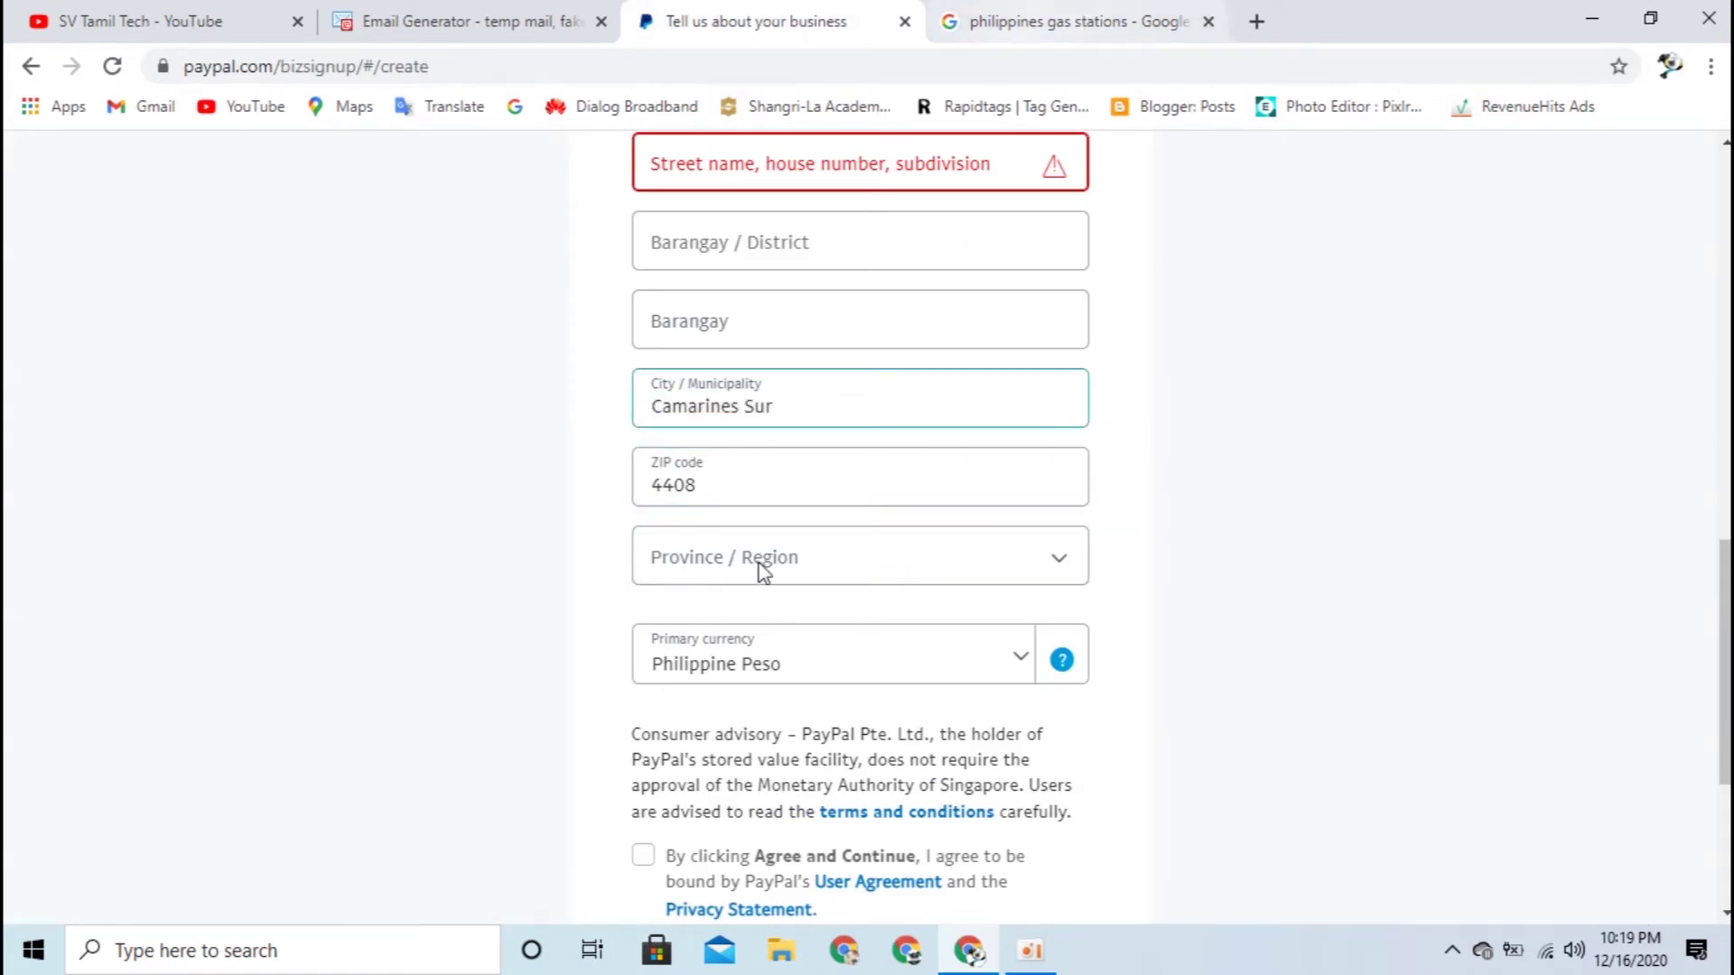
Step: Choose Camarines Sur from the Province list and clear it from the City entry
left_click(982, 34)
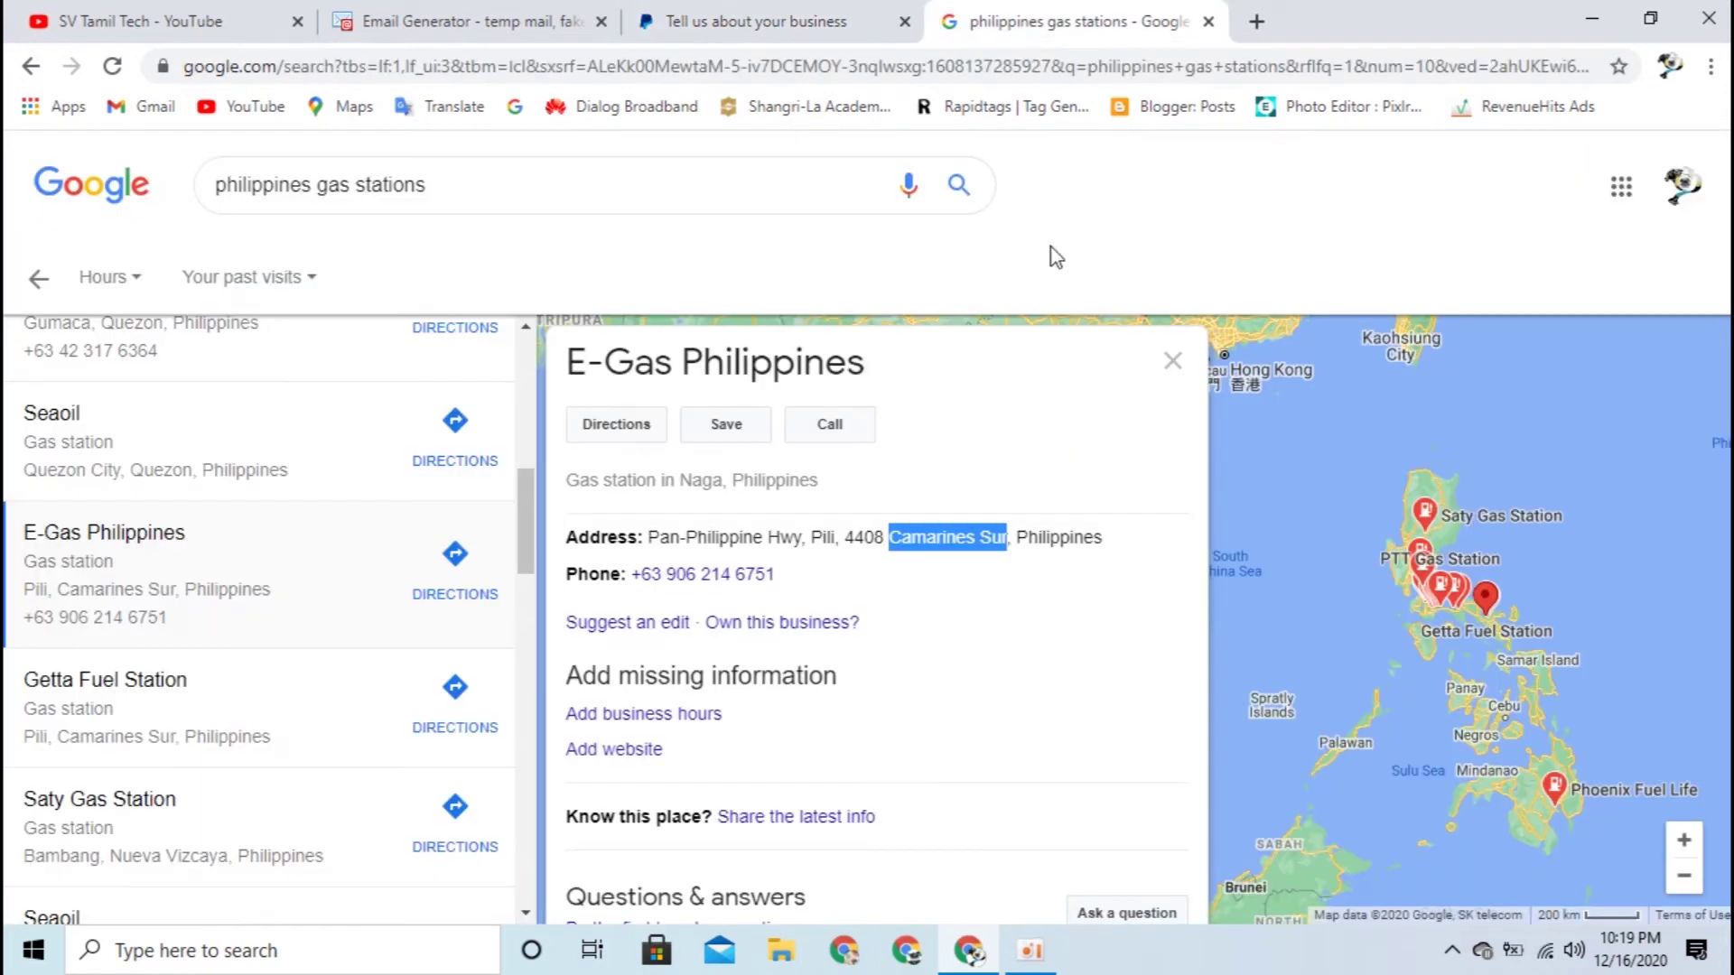
key("ctrl+shift+Tab")
left_click(874, 567)
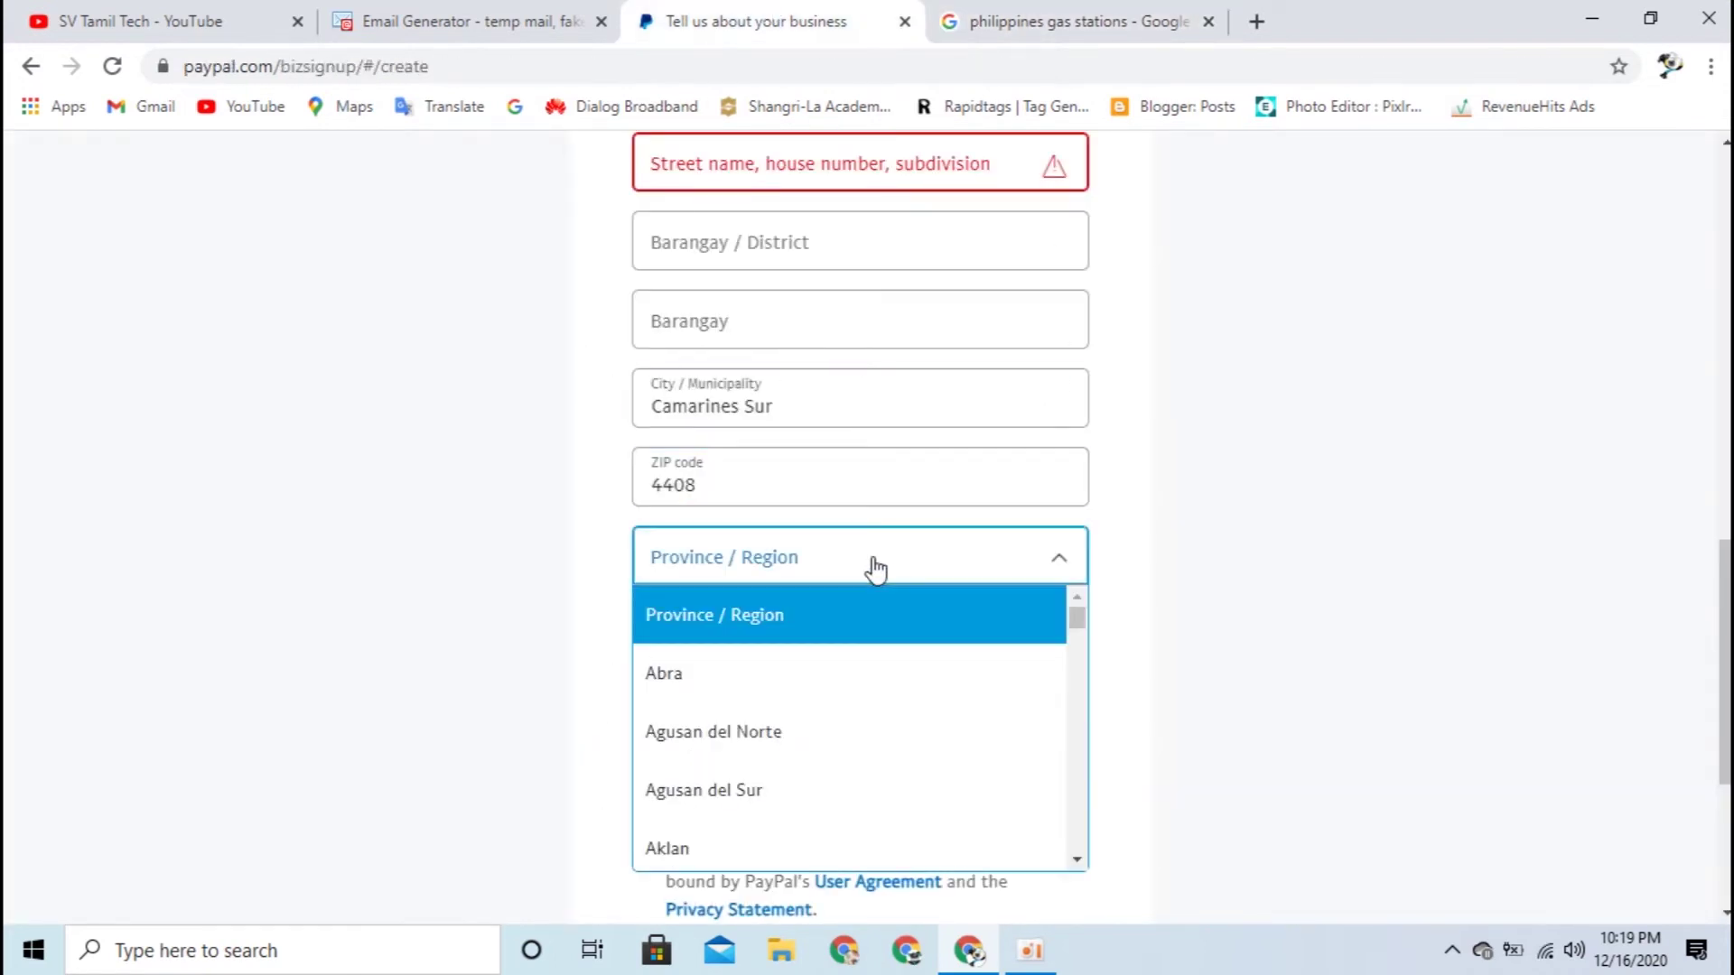
key("c")
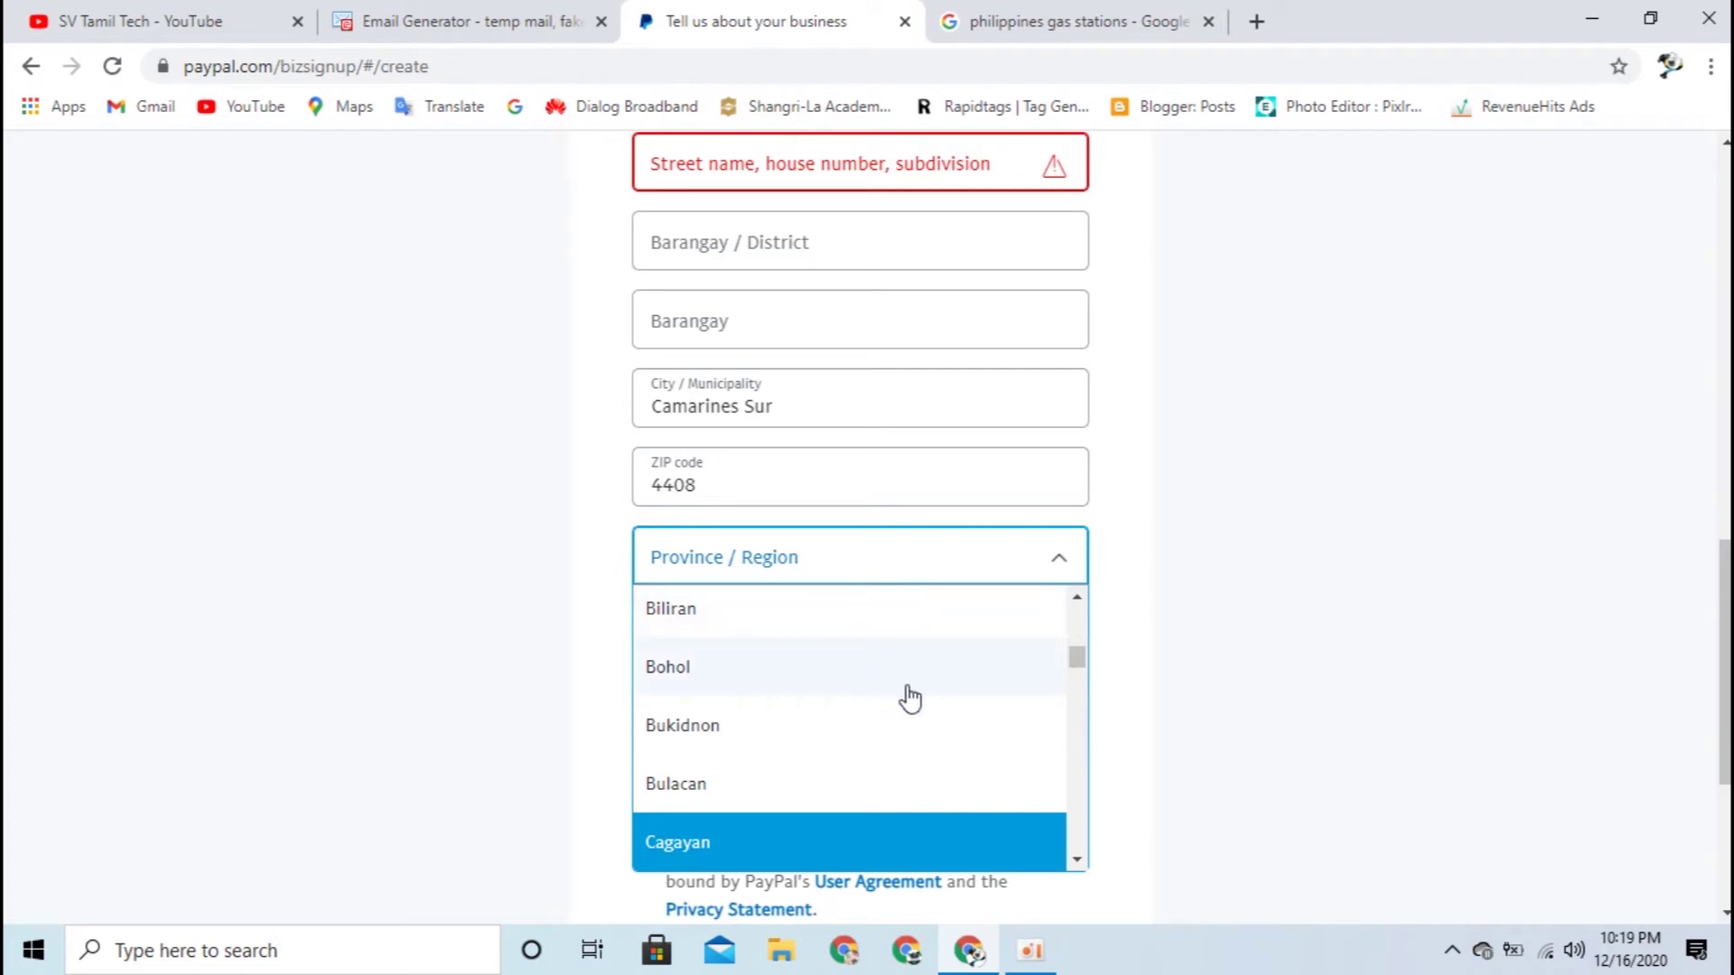
scroll(906, 701, "down", 2)
scroll(996, 751, "down", 1)
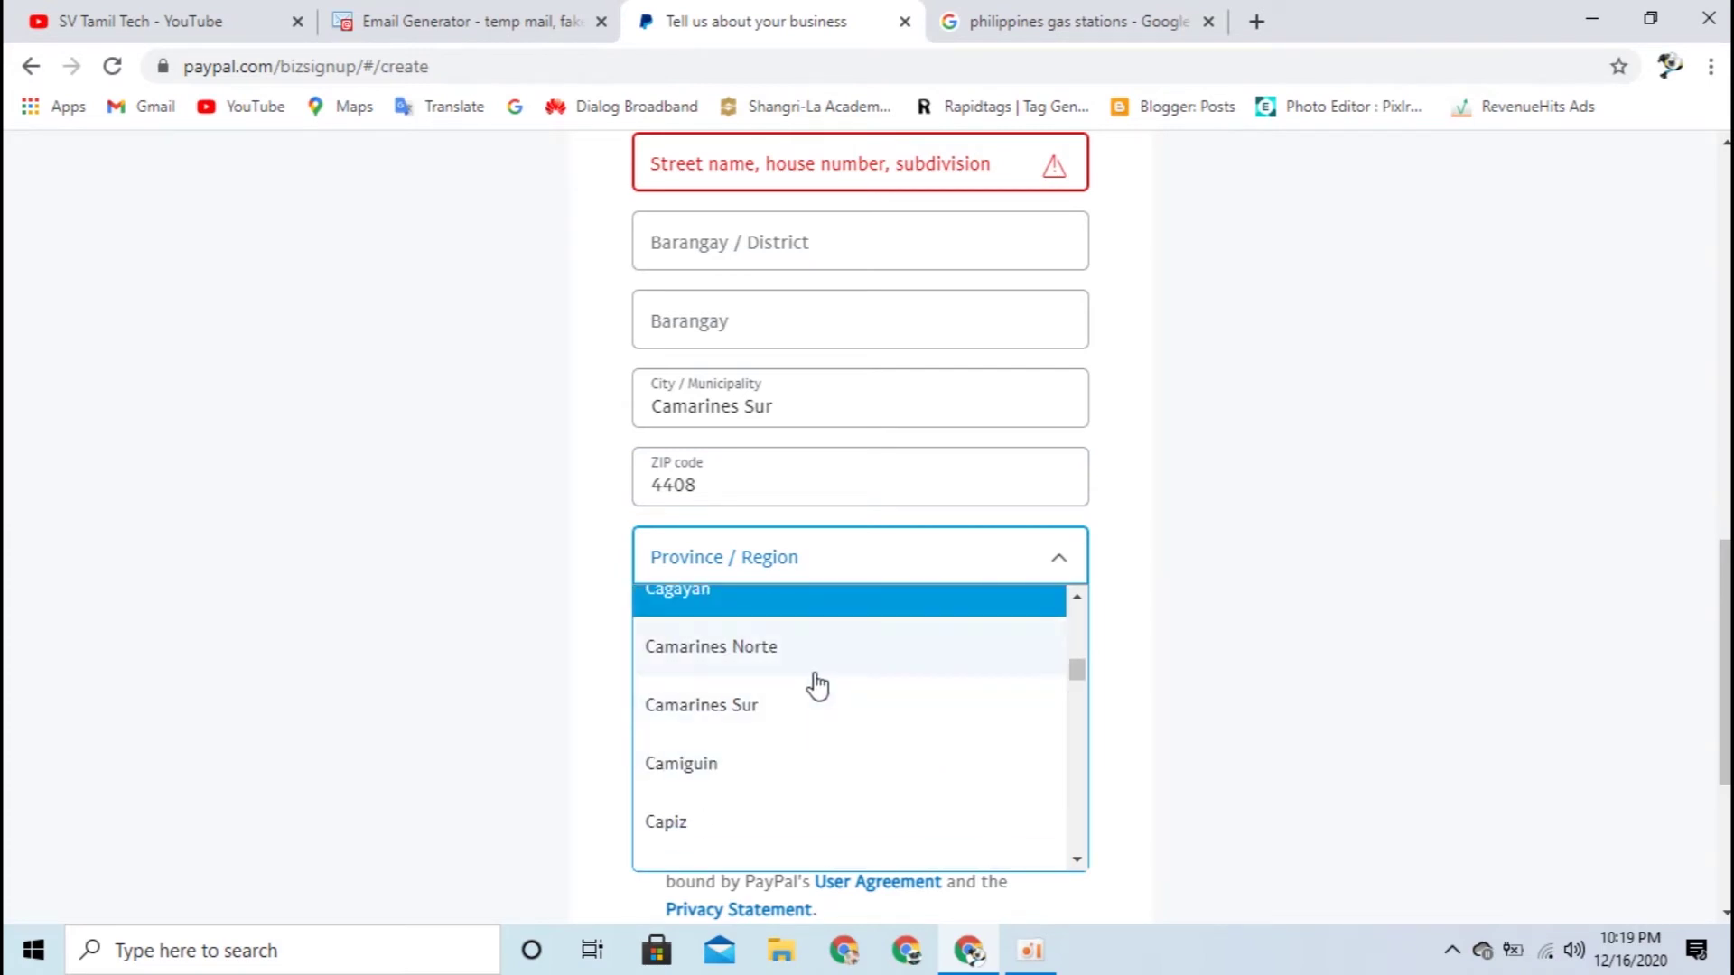
left_click(789, 710)
left_click_drag(774, 406, 620, 403)
key("ctrl+x")
Step: Enter 'Pi' in the City / Municipality field
left_click(1011, 22)
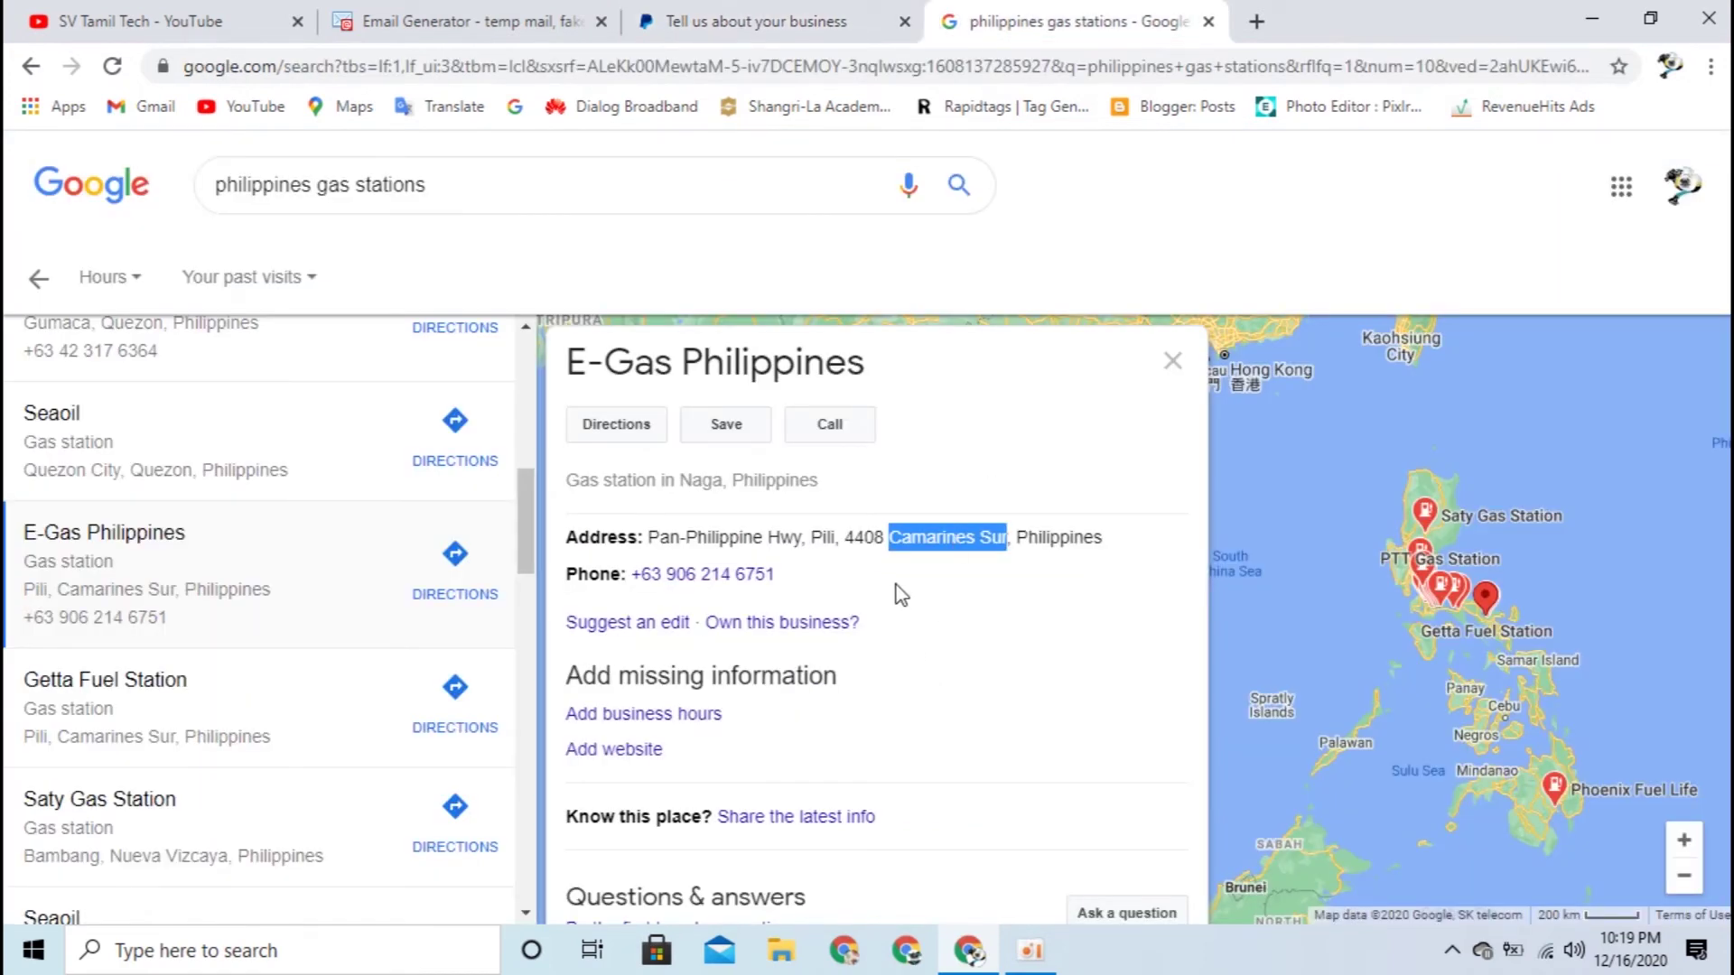
left_click(759, 22)
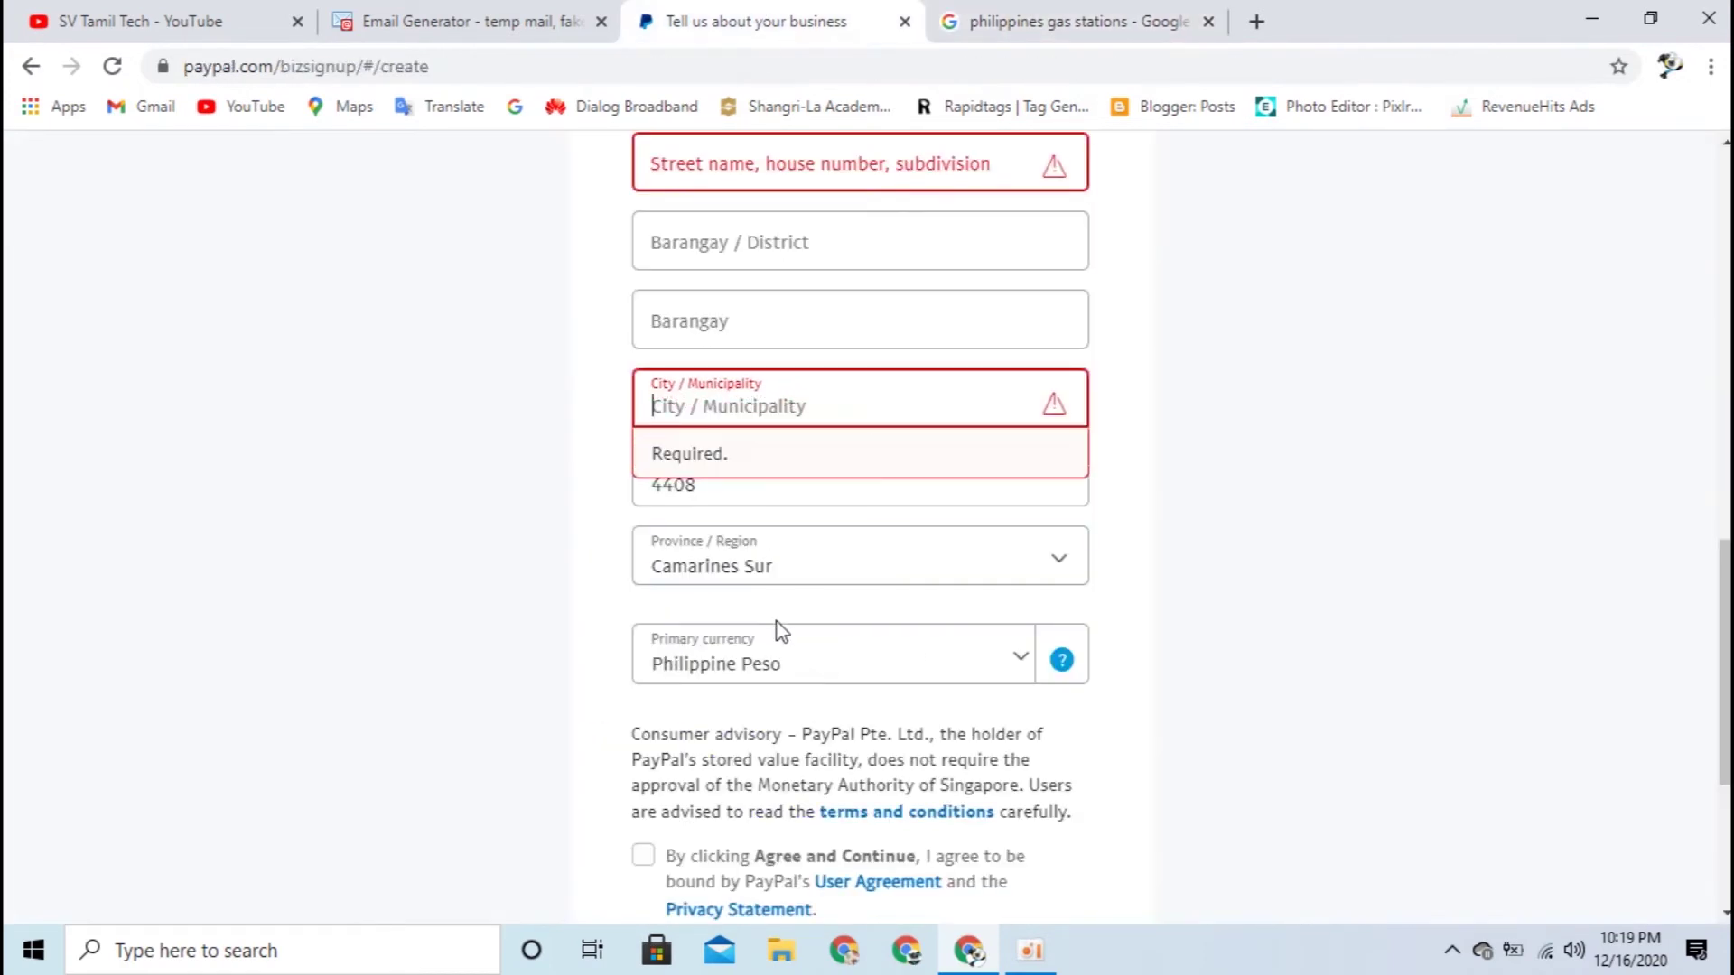
left_click(1134, 588)
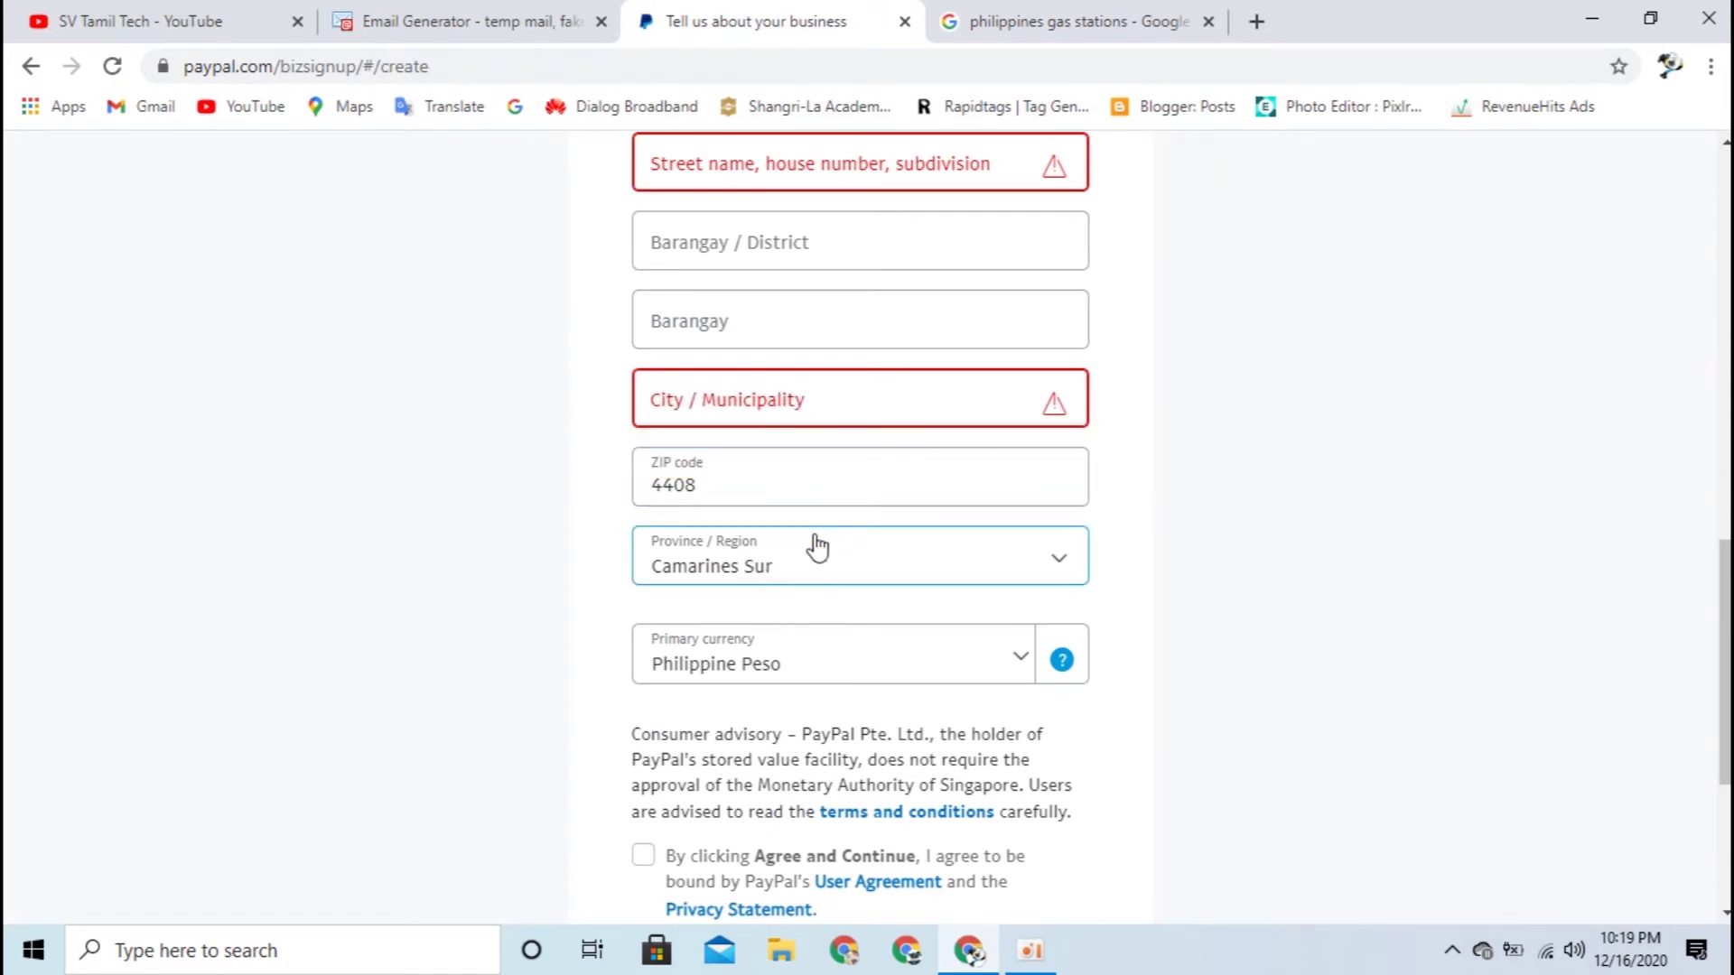
left_click(1038, 21)
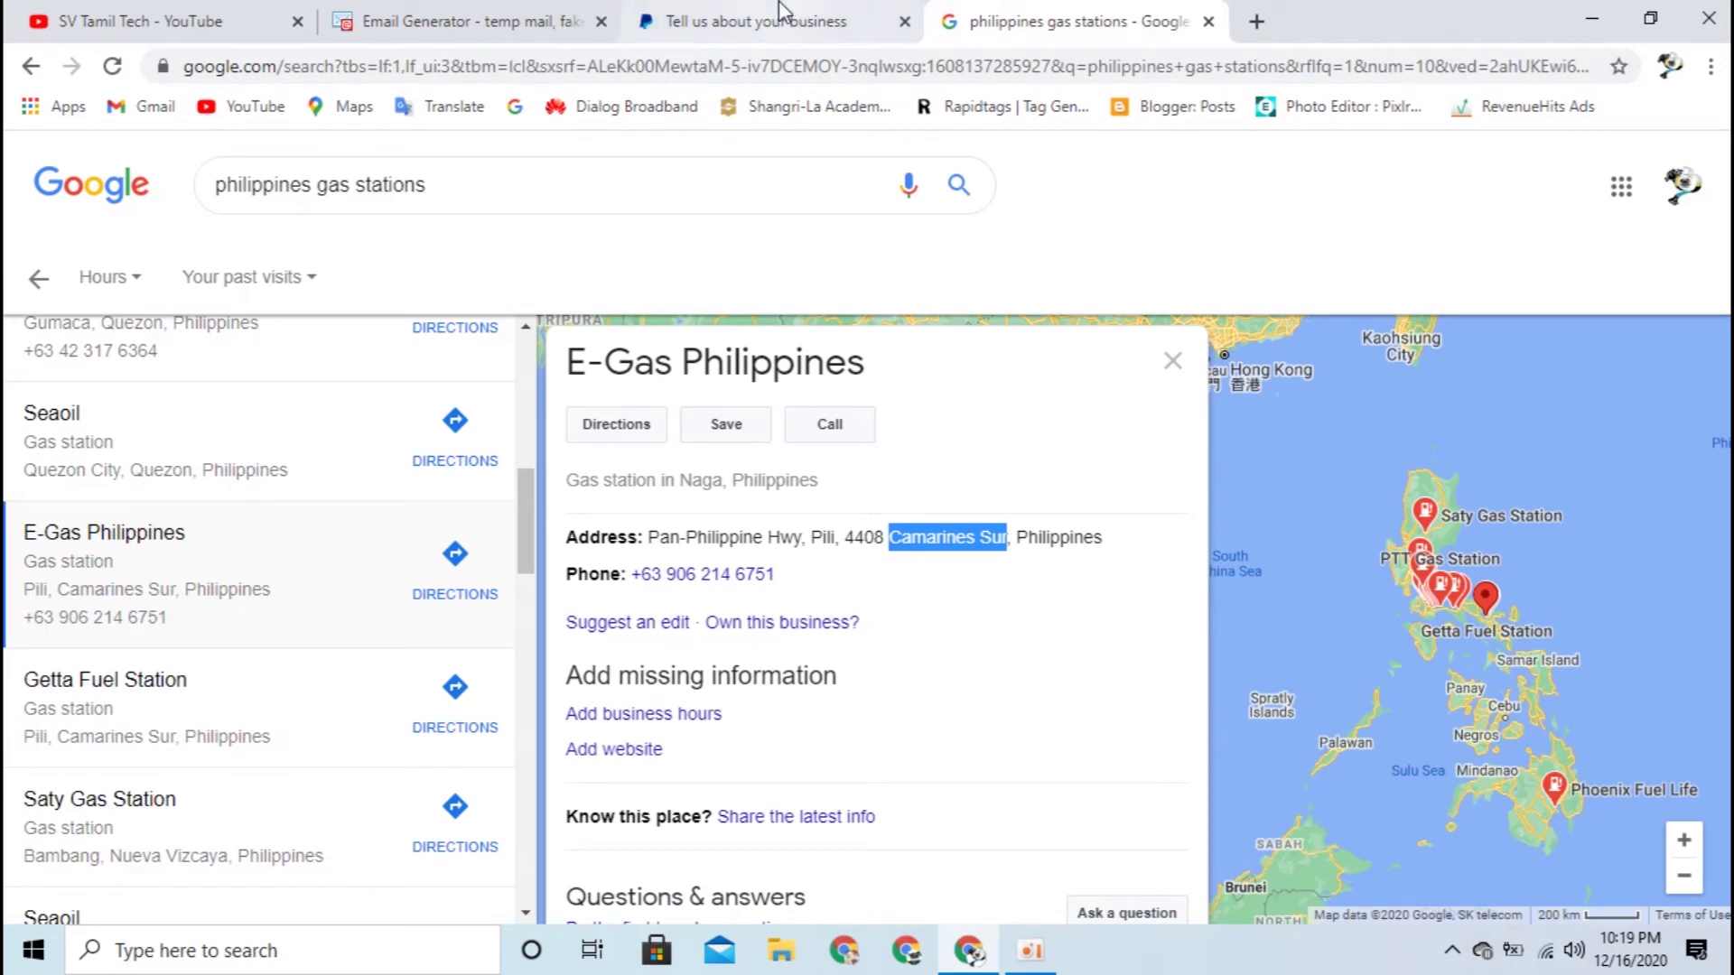
left_click(758, 21)
left_click(1060, 18)
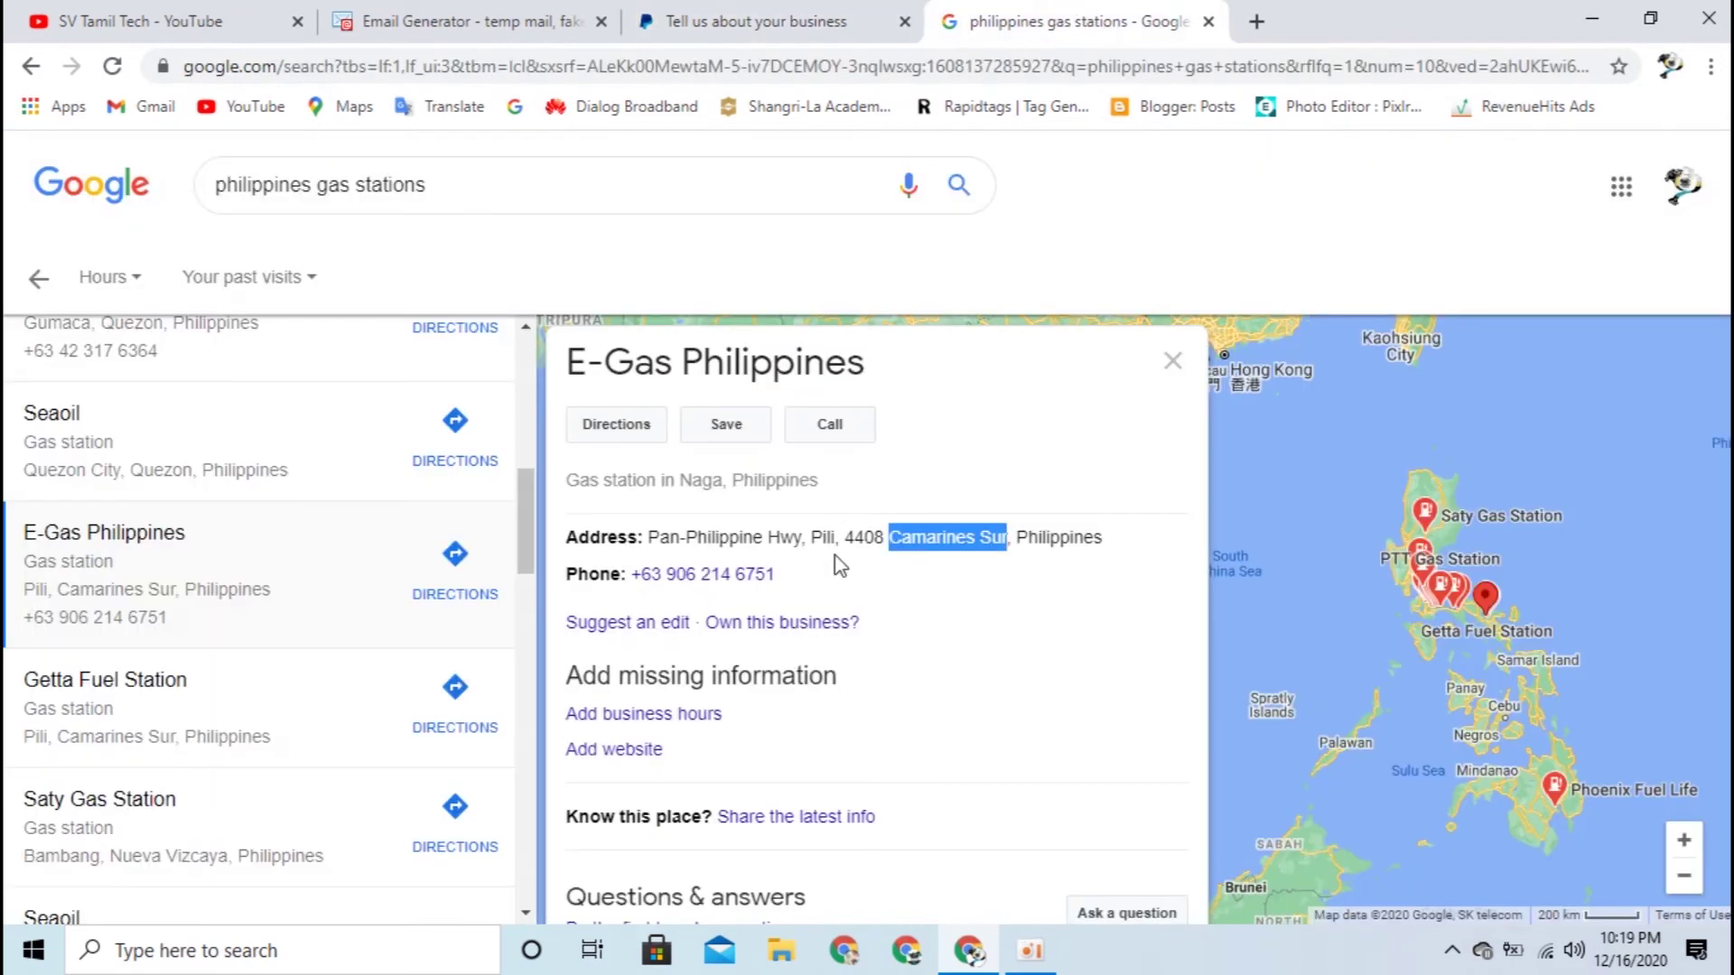
left_click(797, 14)
left_click(793, 404)
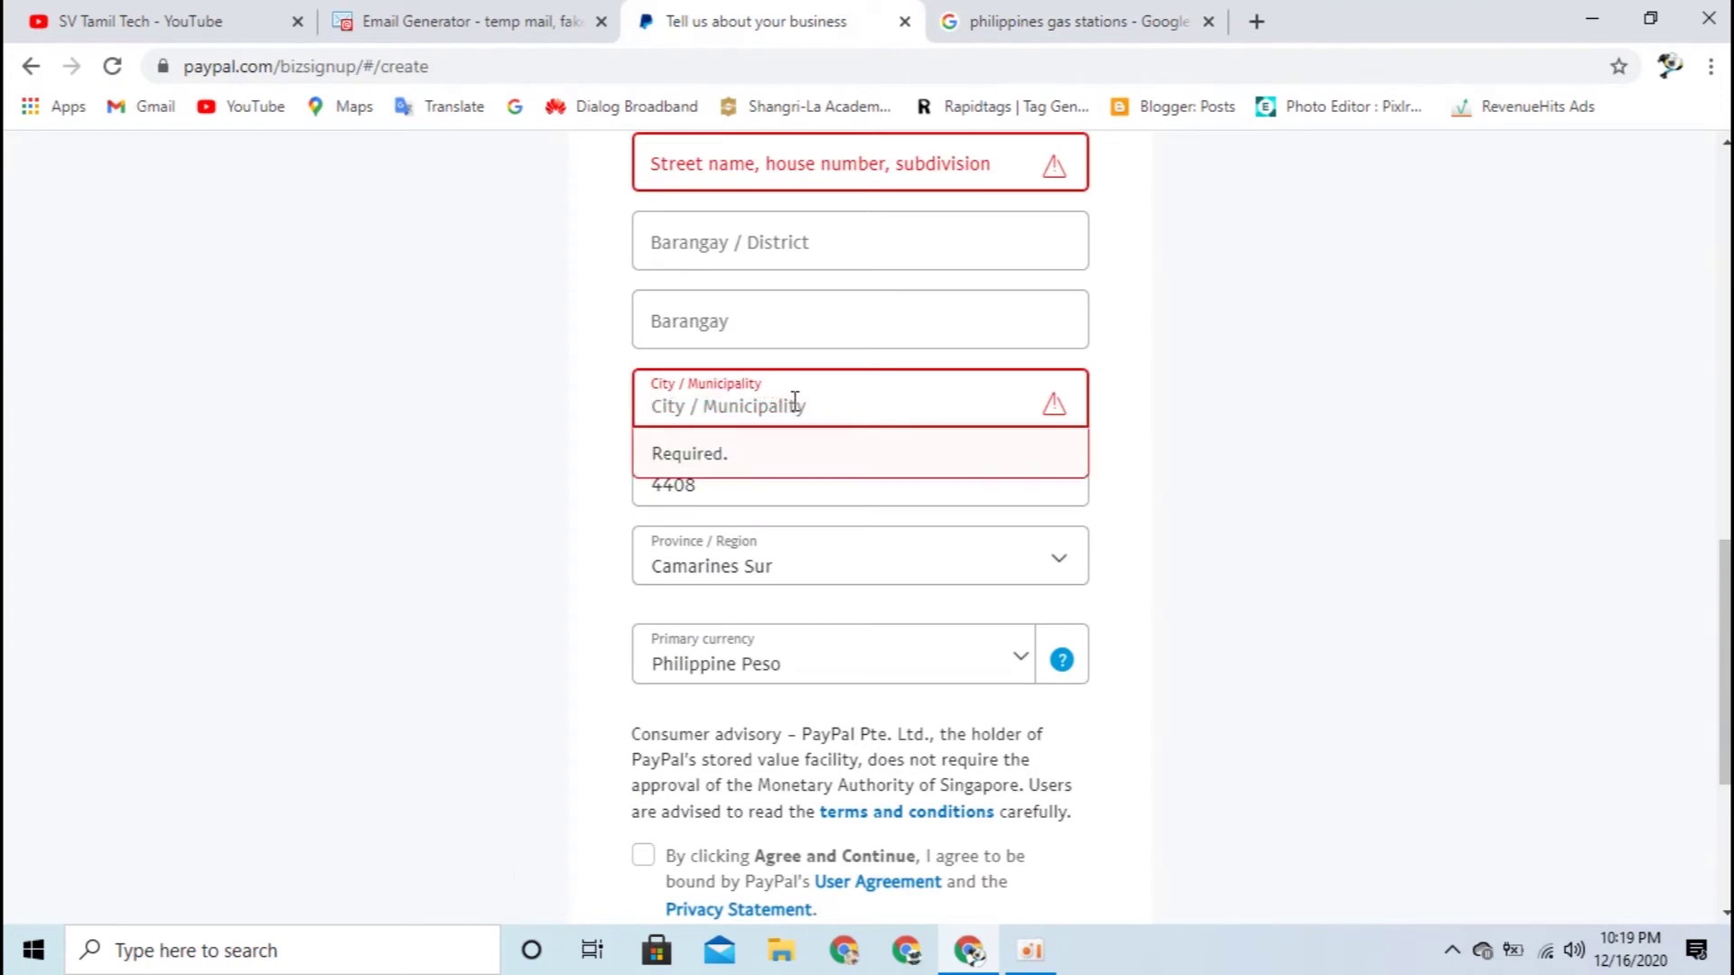
type("Pili")
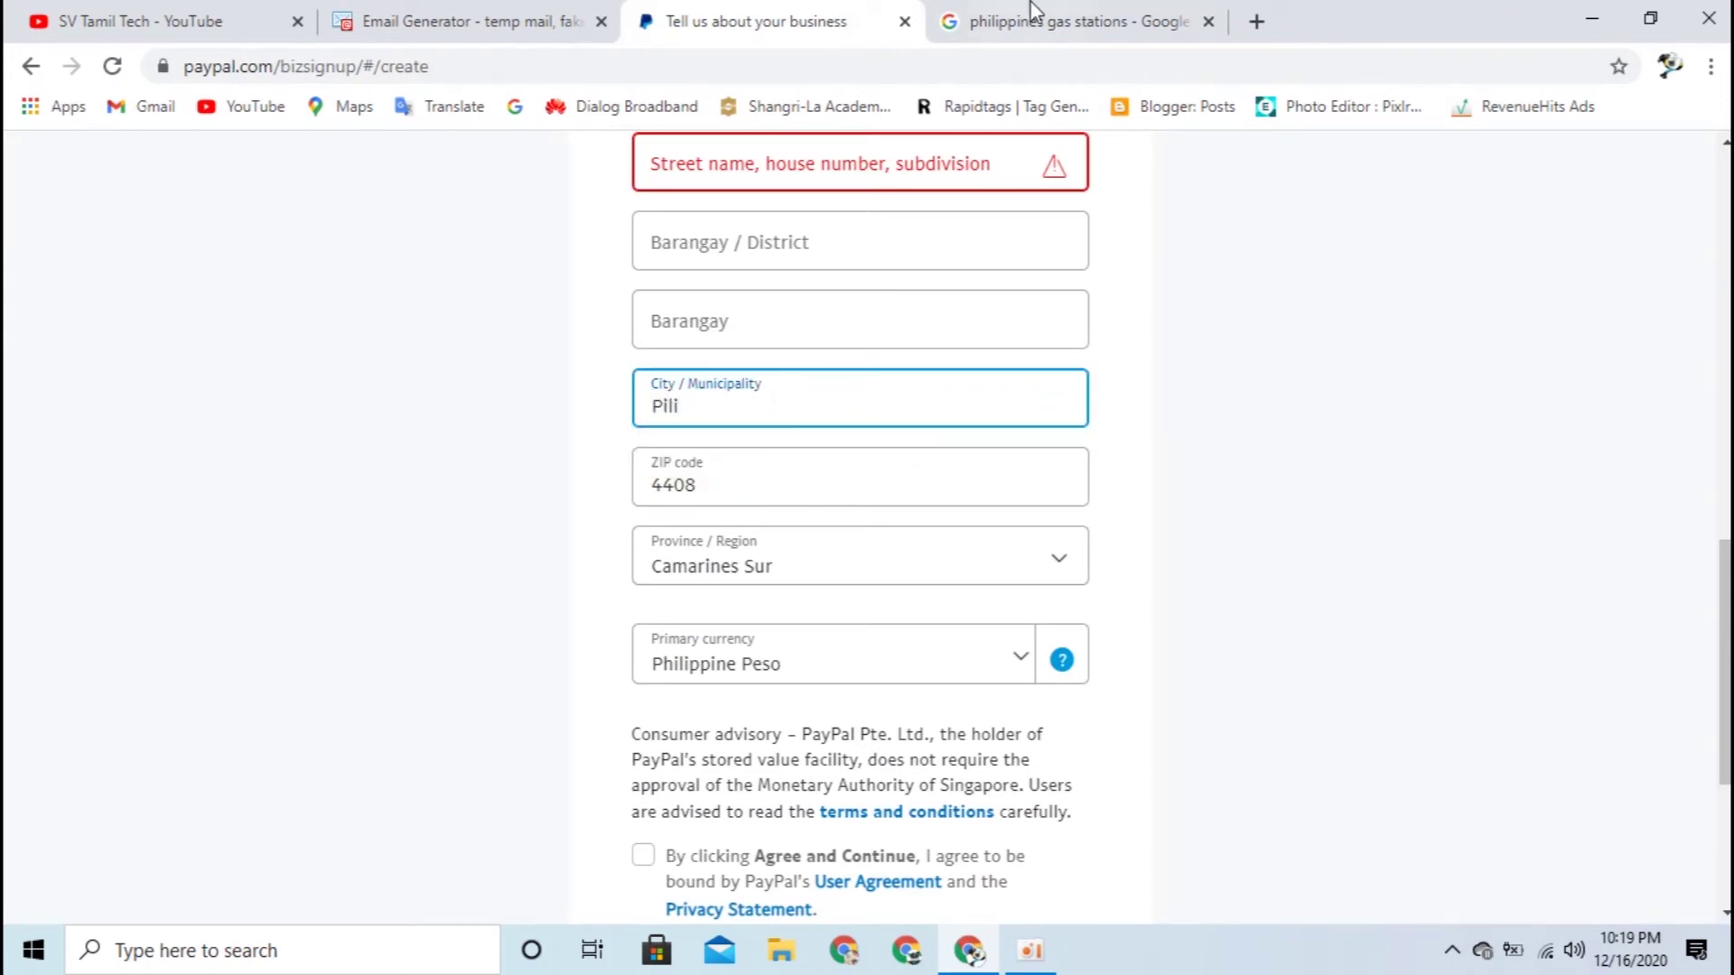
Step: Copy Pan-Philippine Hwy into the street field and check the Barangay / District entries
left_click(1029, 15)
left_click_drag(801, 540, 645, 539)
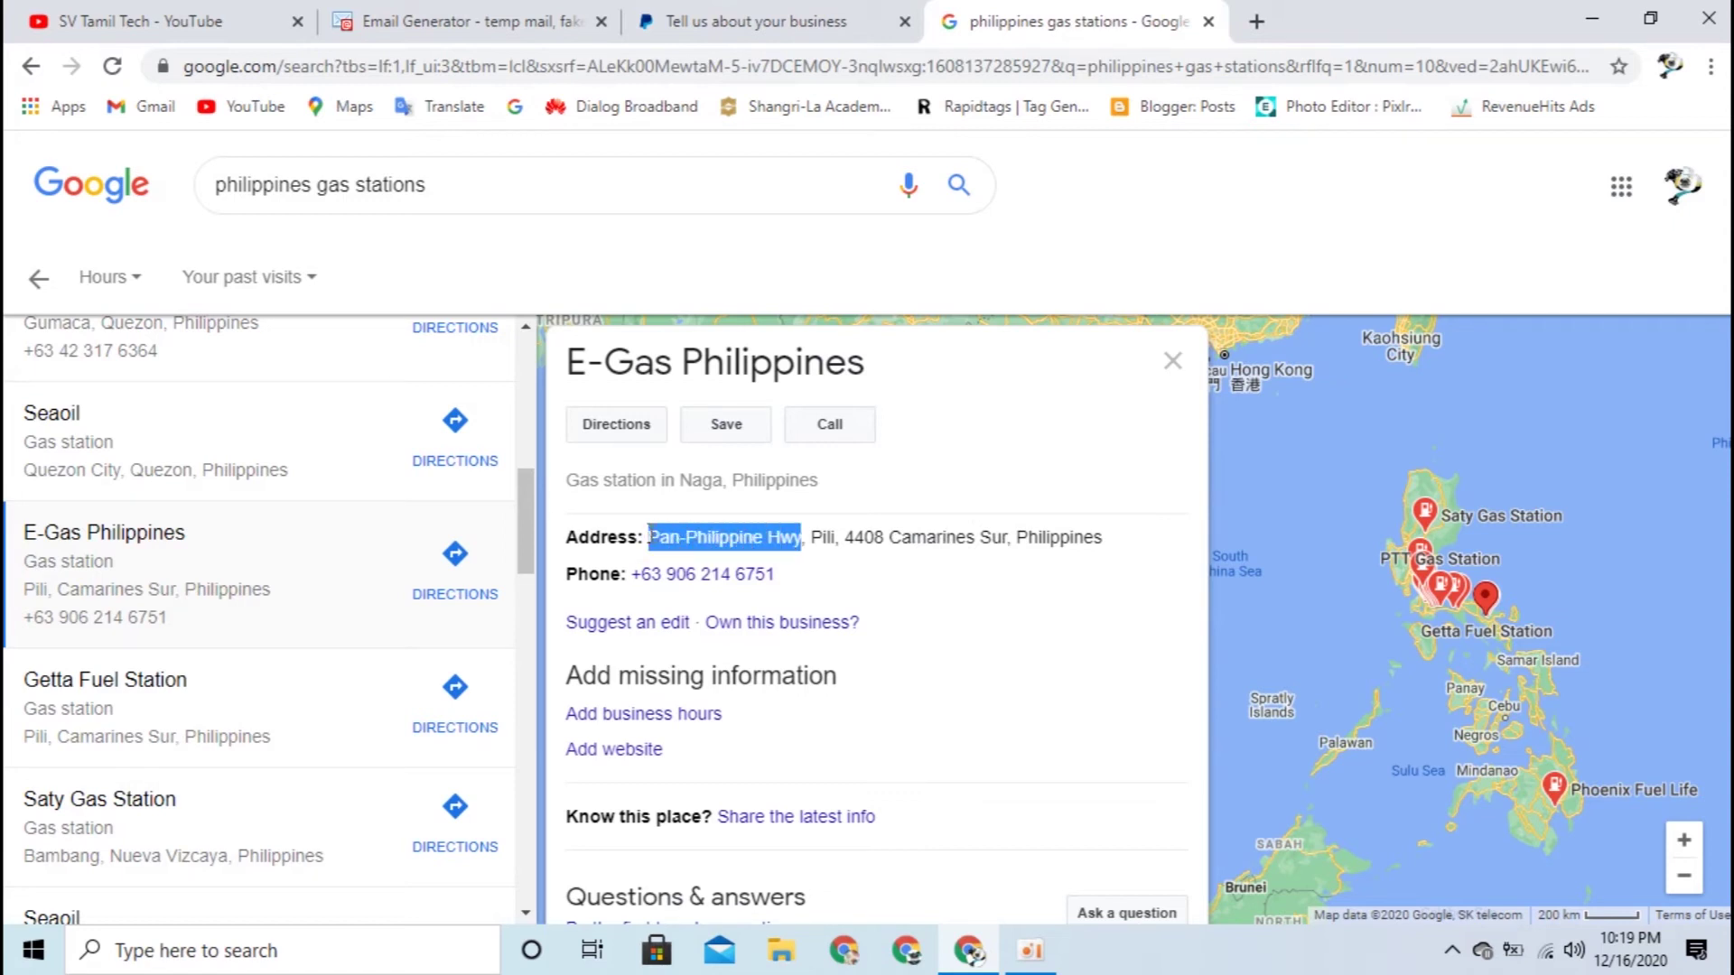
left_click(762, 18)
left_click(792, 163)
key("ctrl+v")
scroll(1341, 587, "up", 3)
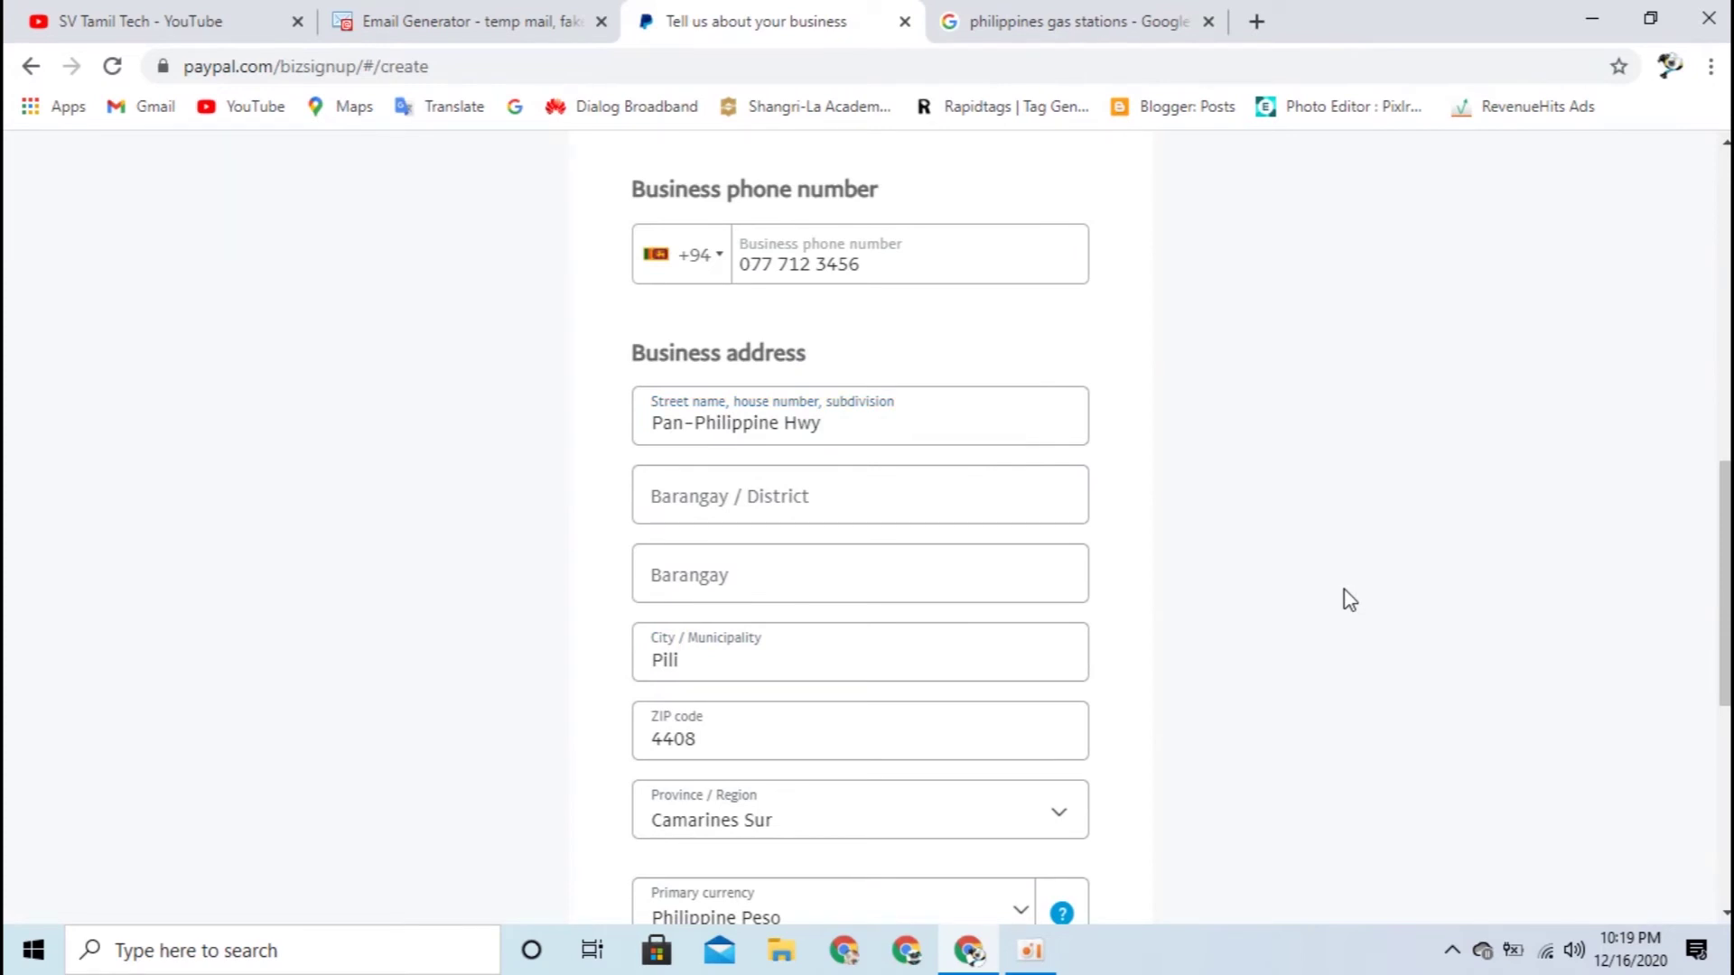
scroll(1339, 620, "down", 4)
scroll(1339, 620, "up", 4)
left_click(735, 498)
left_click(731, 567)
left_click(1181, 565)
Step: Check the contact, phone and address entries, accept the User Agreement, and Agree and Continue
scroll(1174, 560, "down", 3)
scroll(1173, 565, "down", 4)
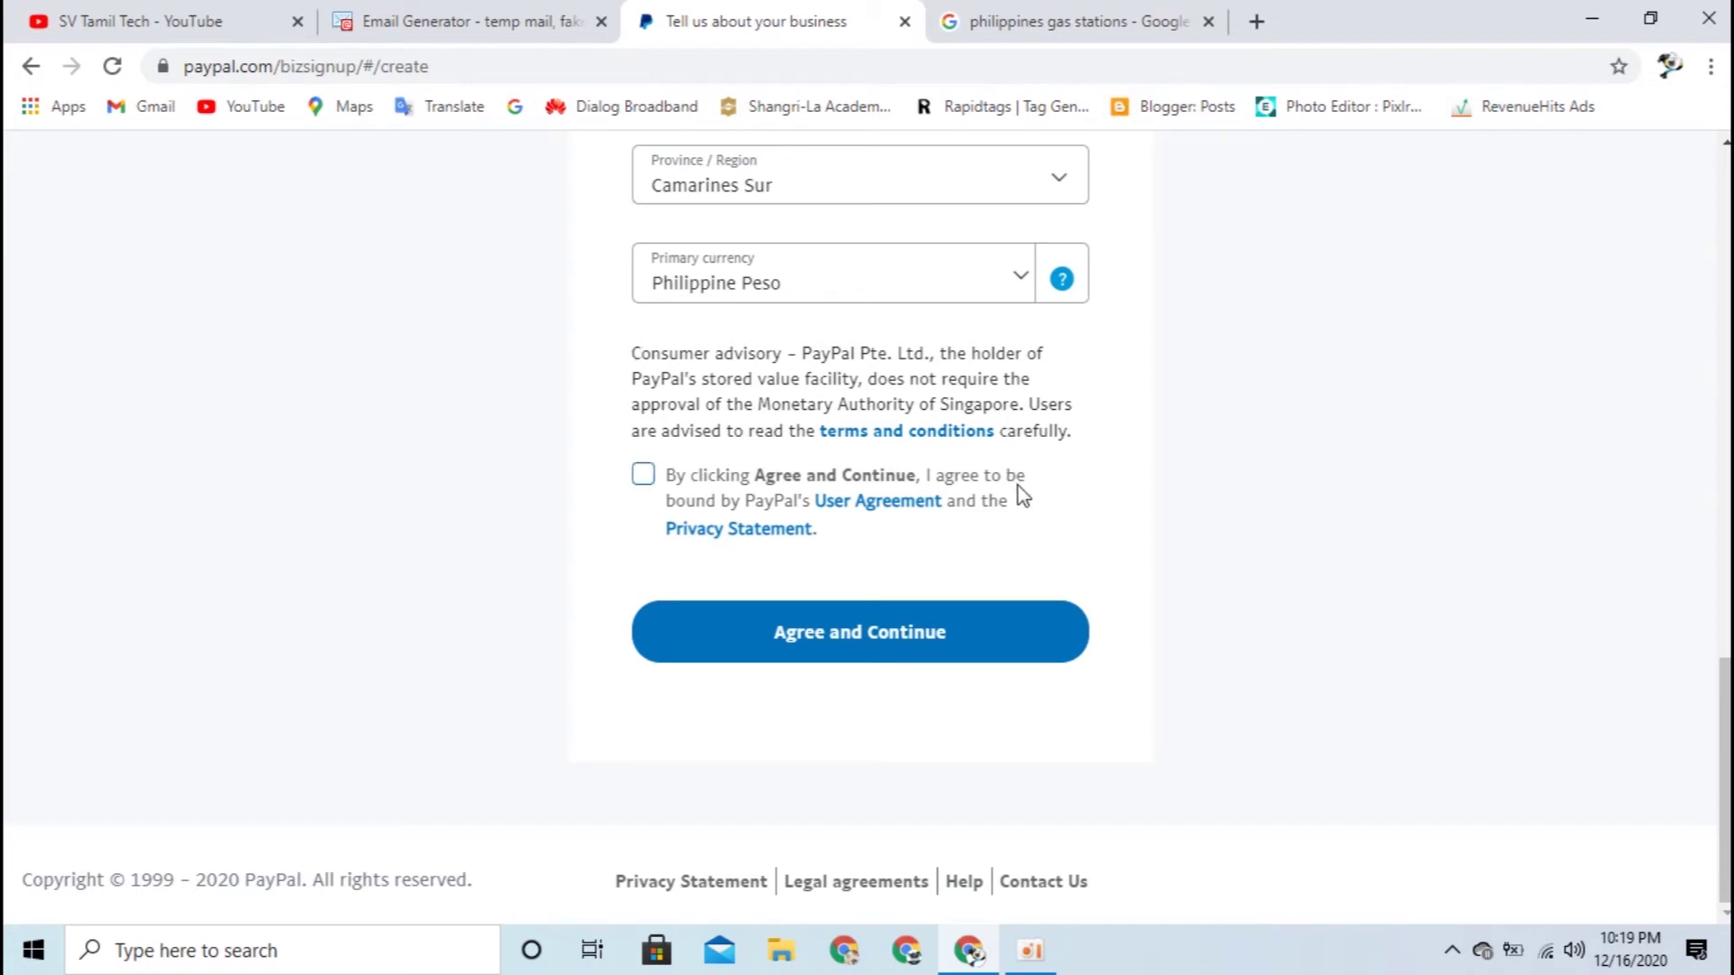
left_click(649, 484)
scroll(232, 631, "up", 8)
scroll(346, 609, "down", 3)
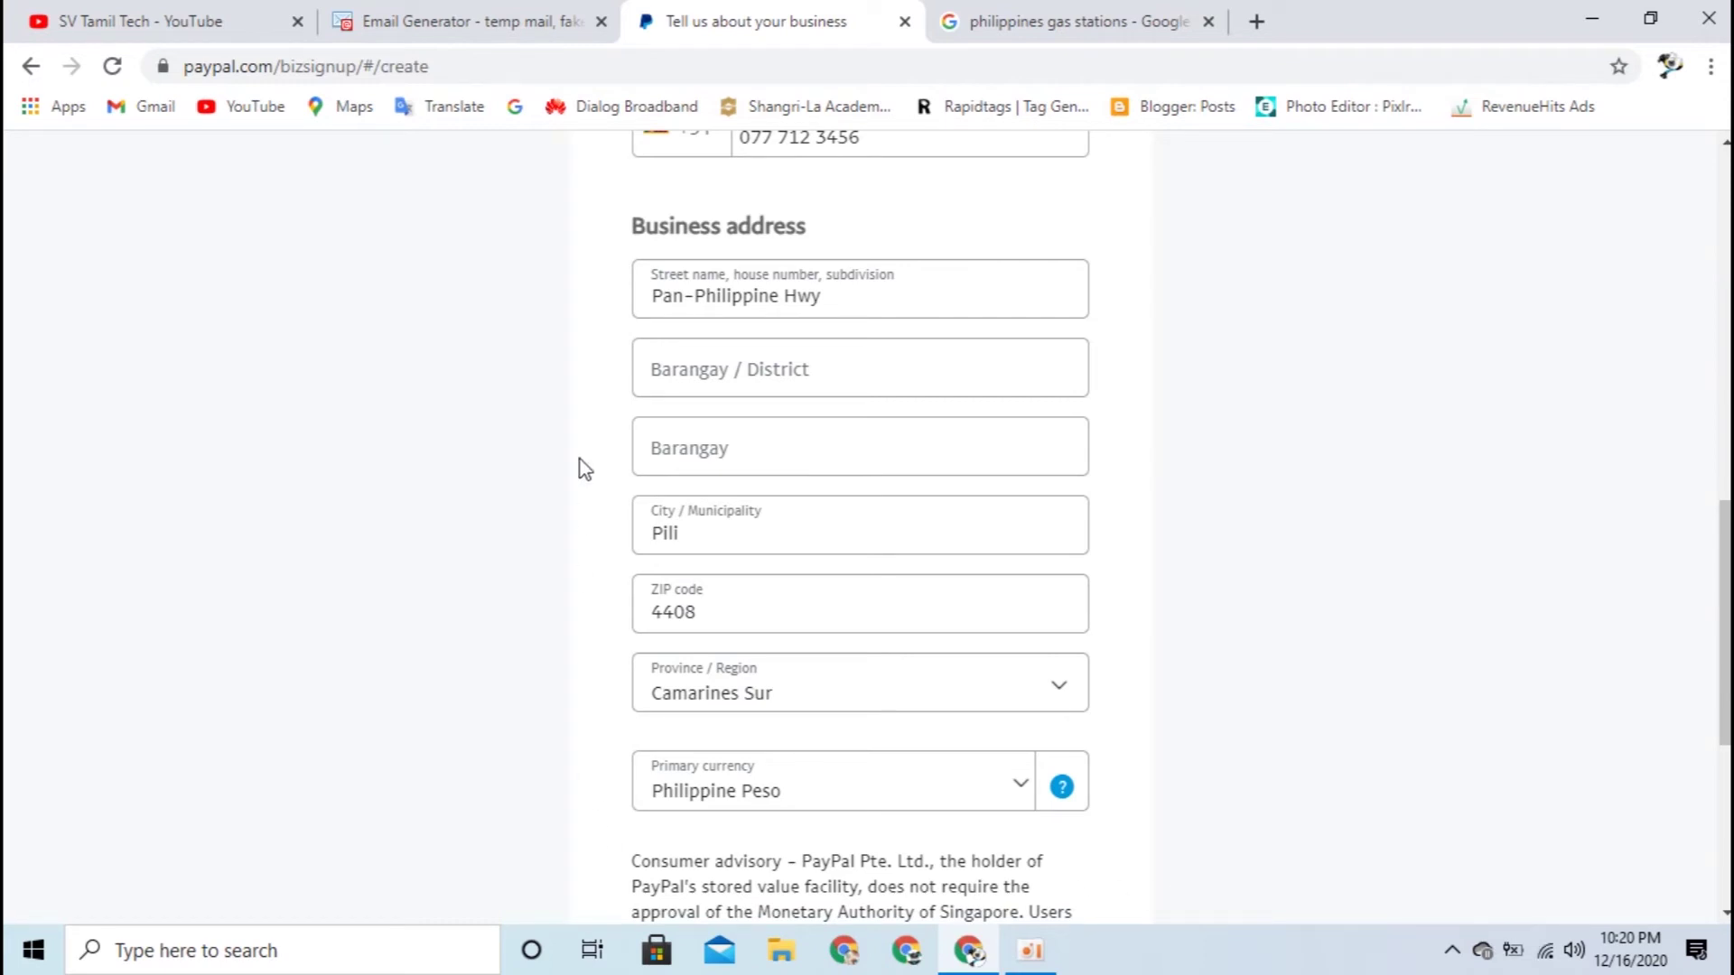
scroll(427, 576, "up", 9)
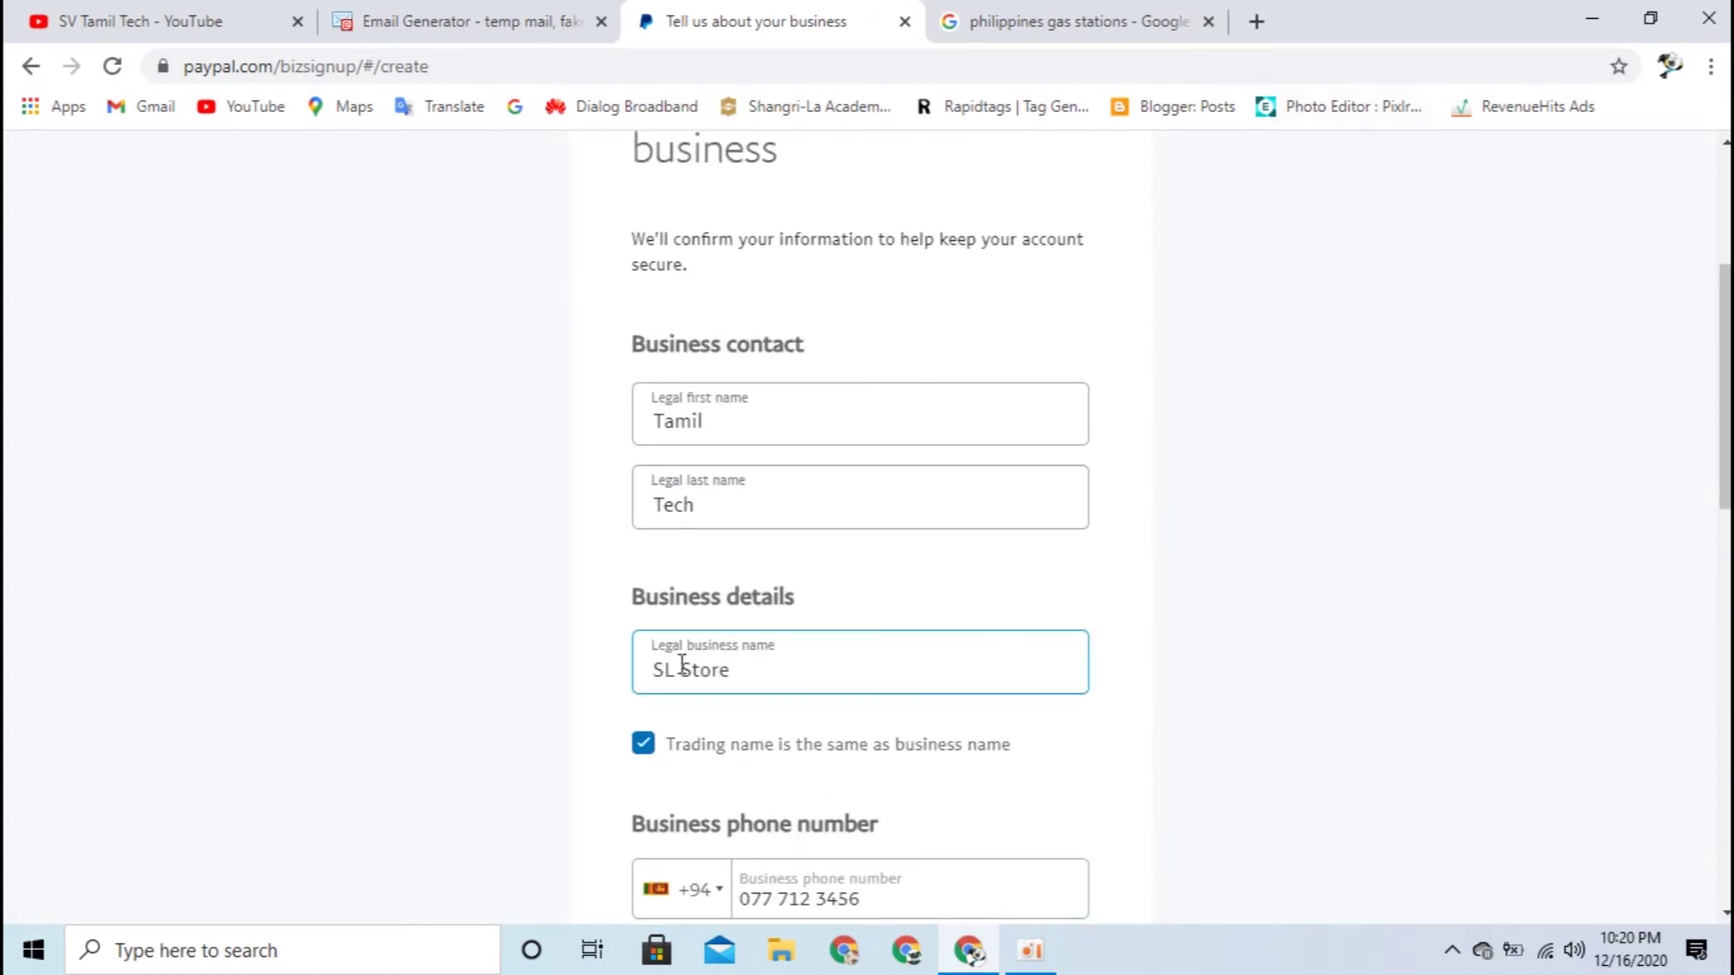
scroll(1058, 616, "down", 4)
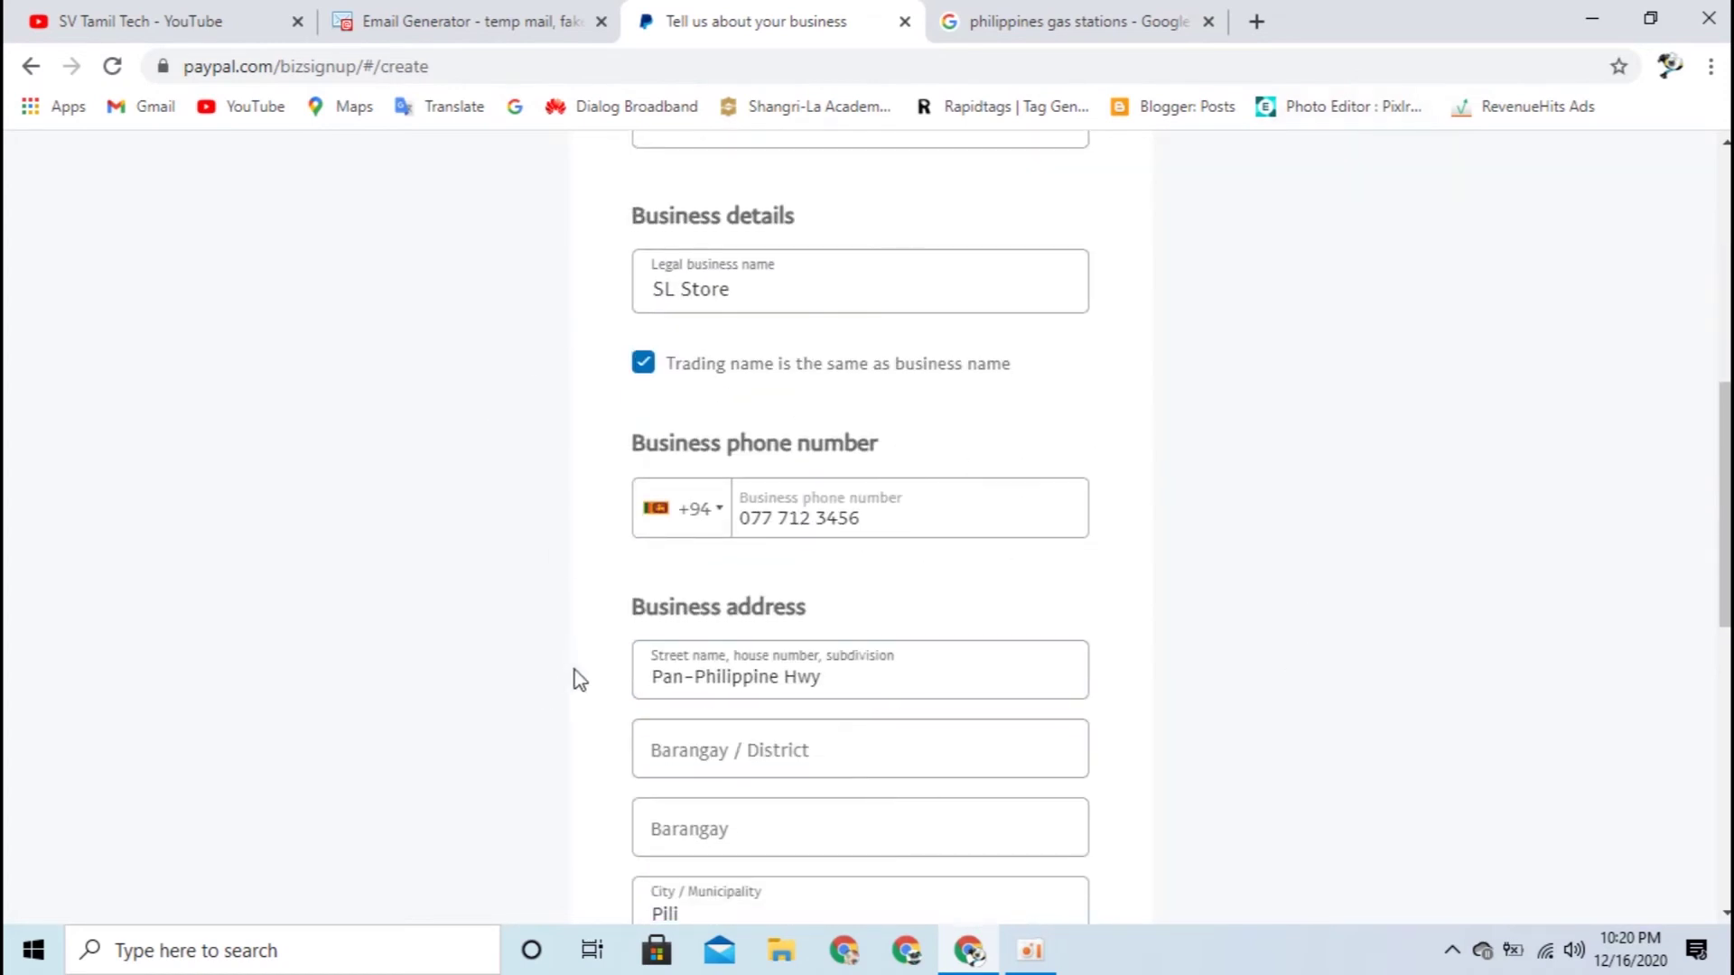
scroll(503, 580, "down", 5)
left_click(957, 259)
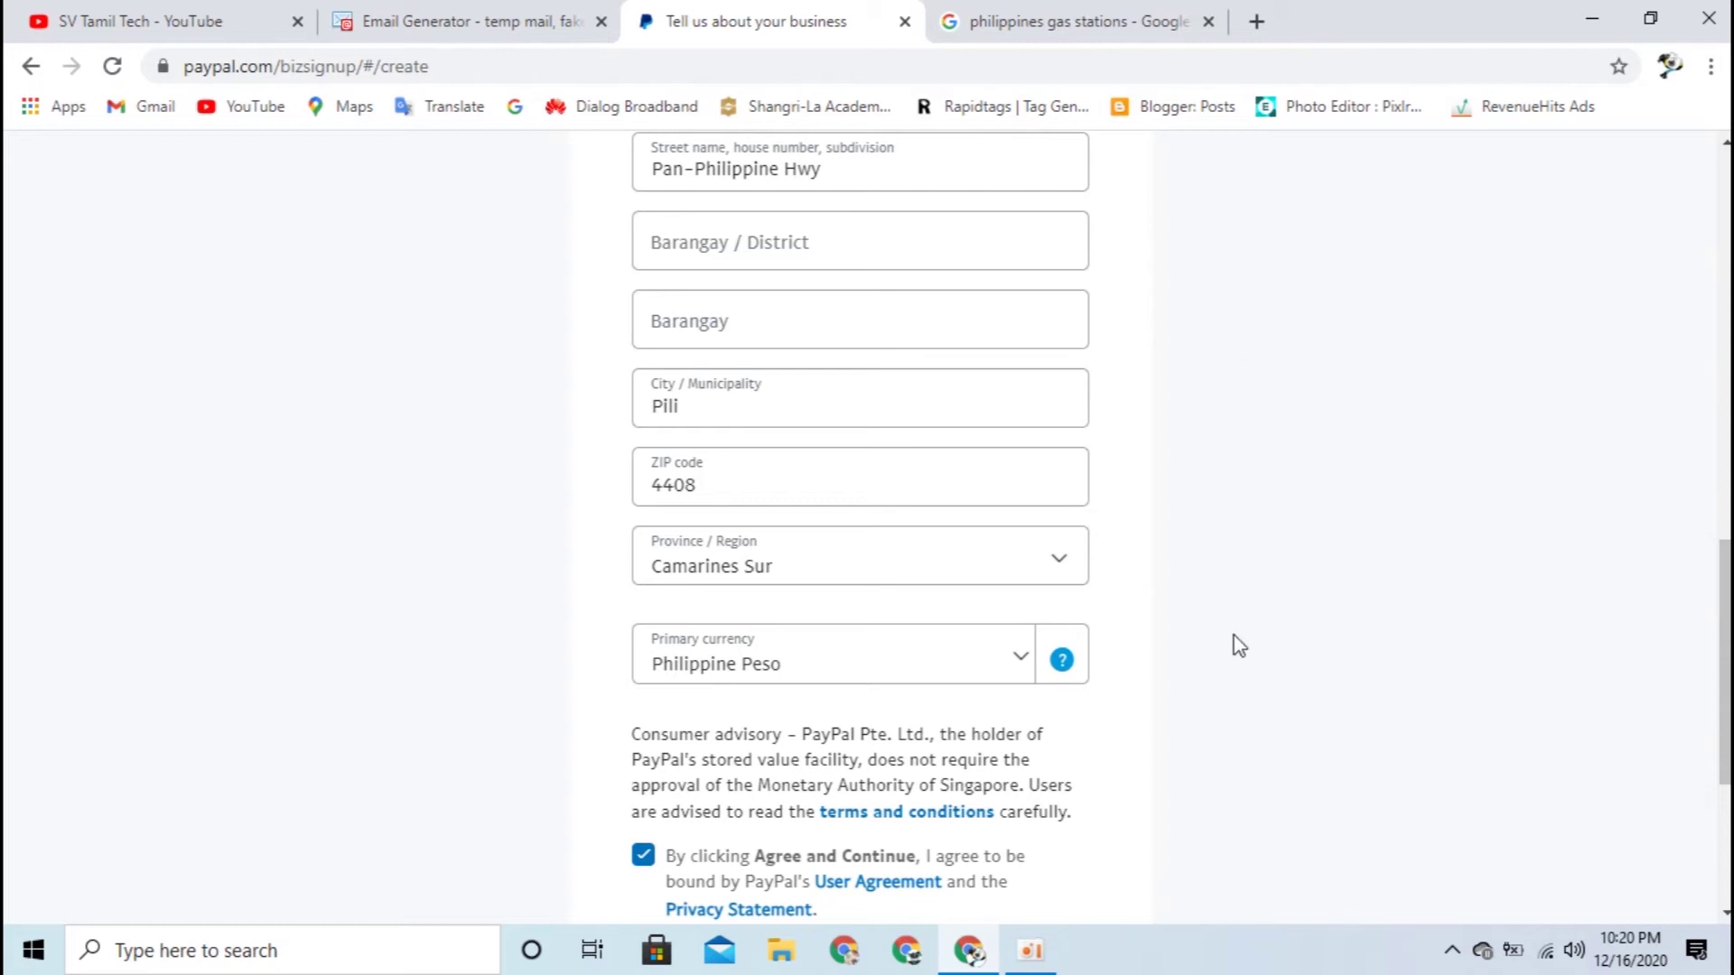
scroll(441, 658, "up", 5)
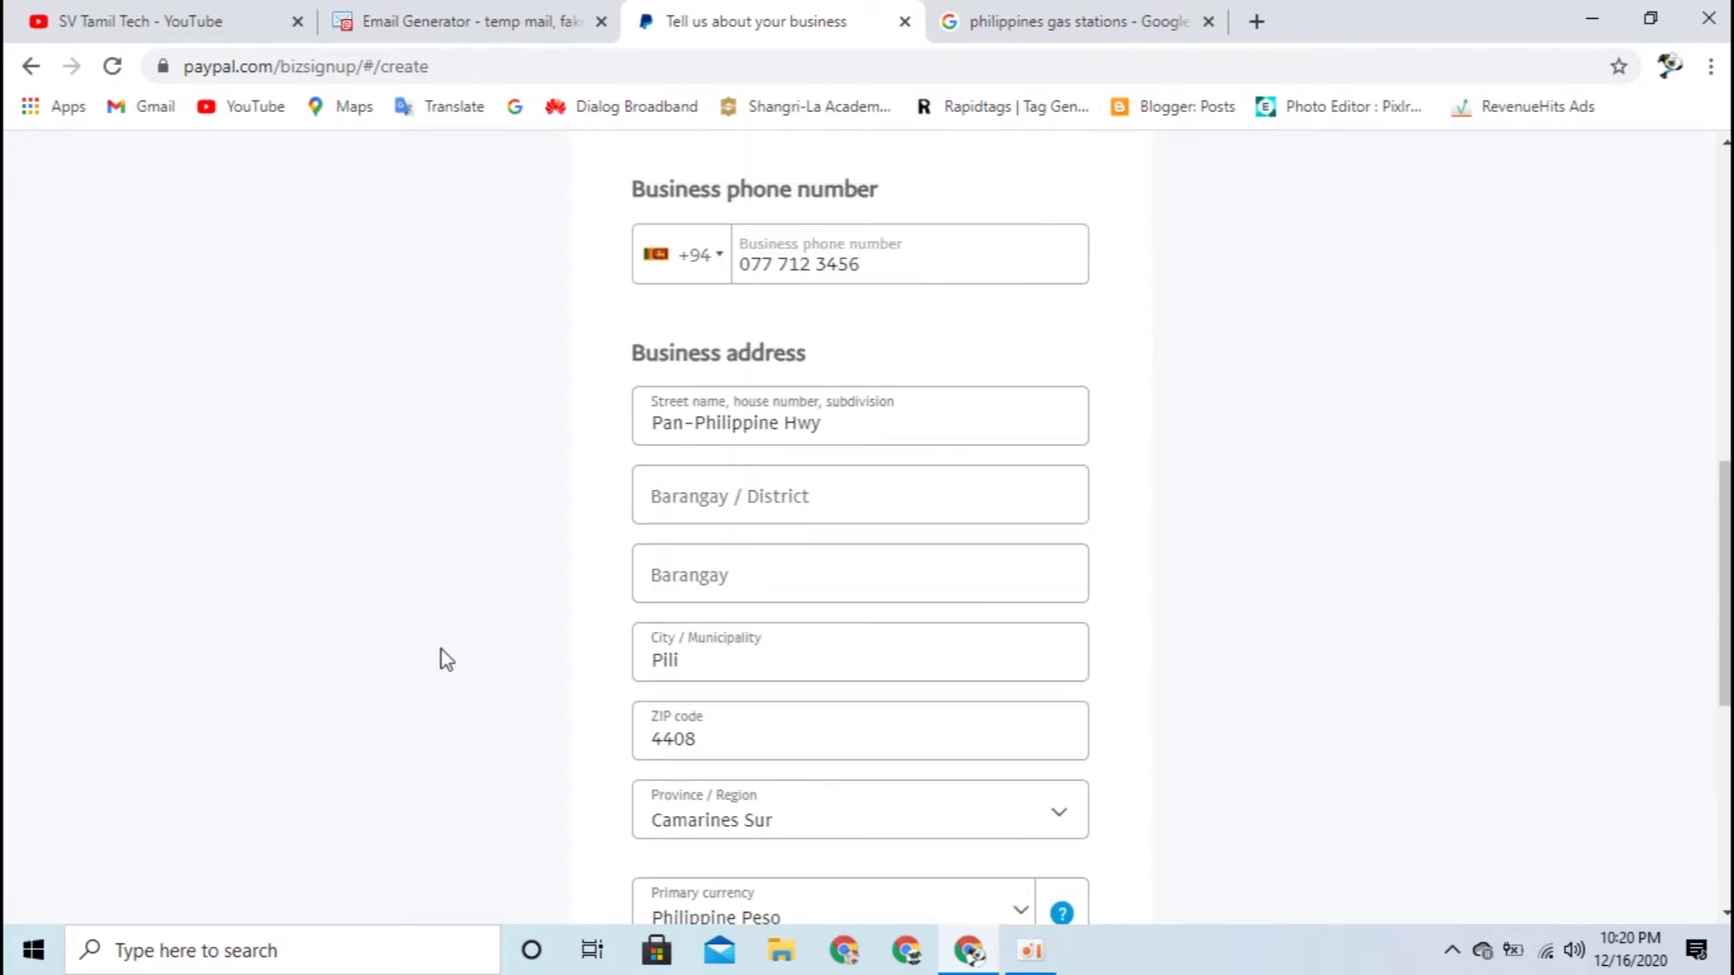
scroll(1347, 632, "down", 7)
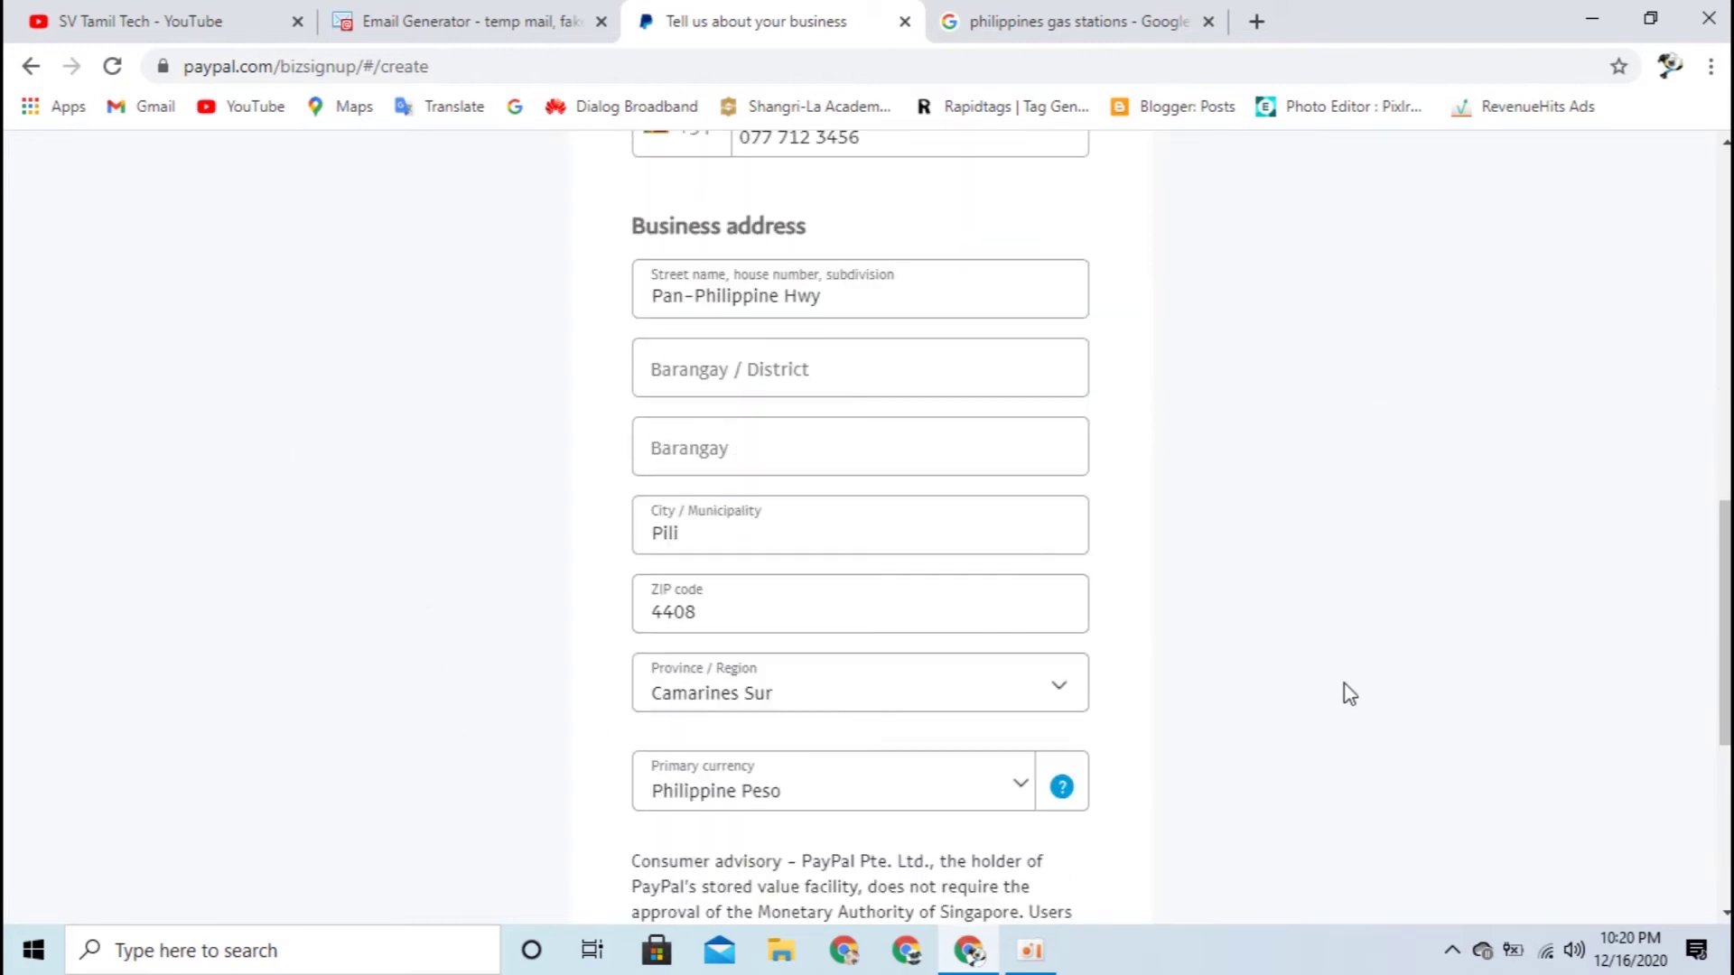
scroll(1349, 693, "down", 3)
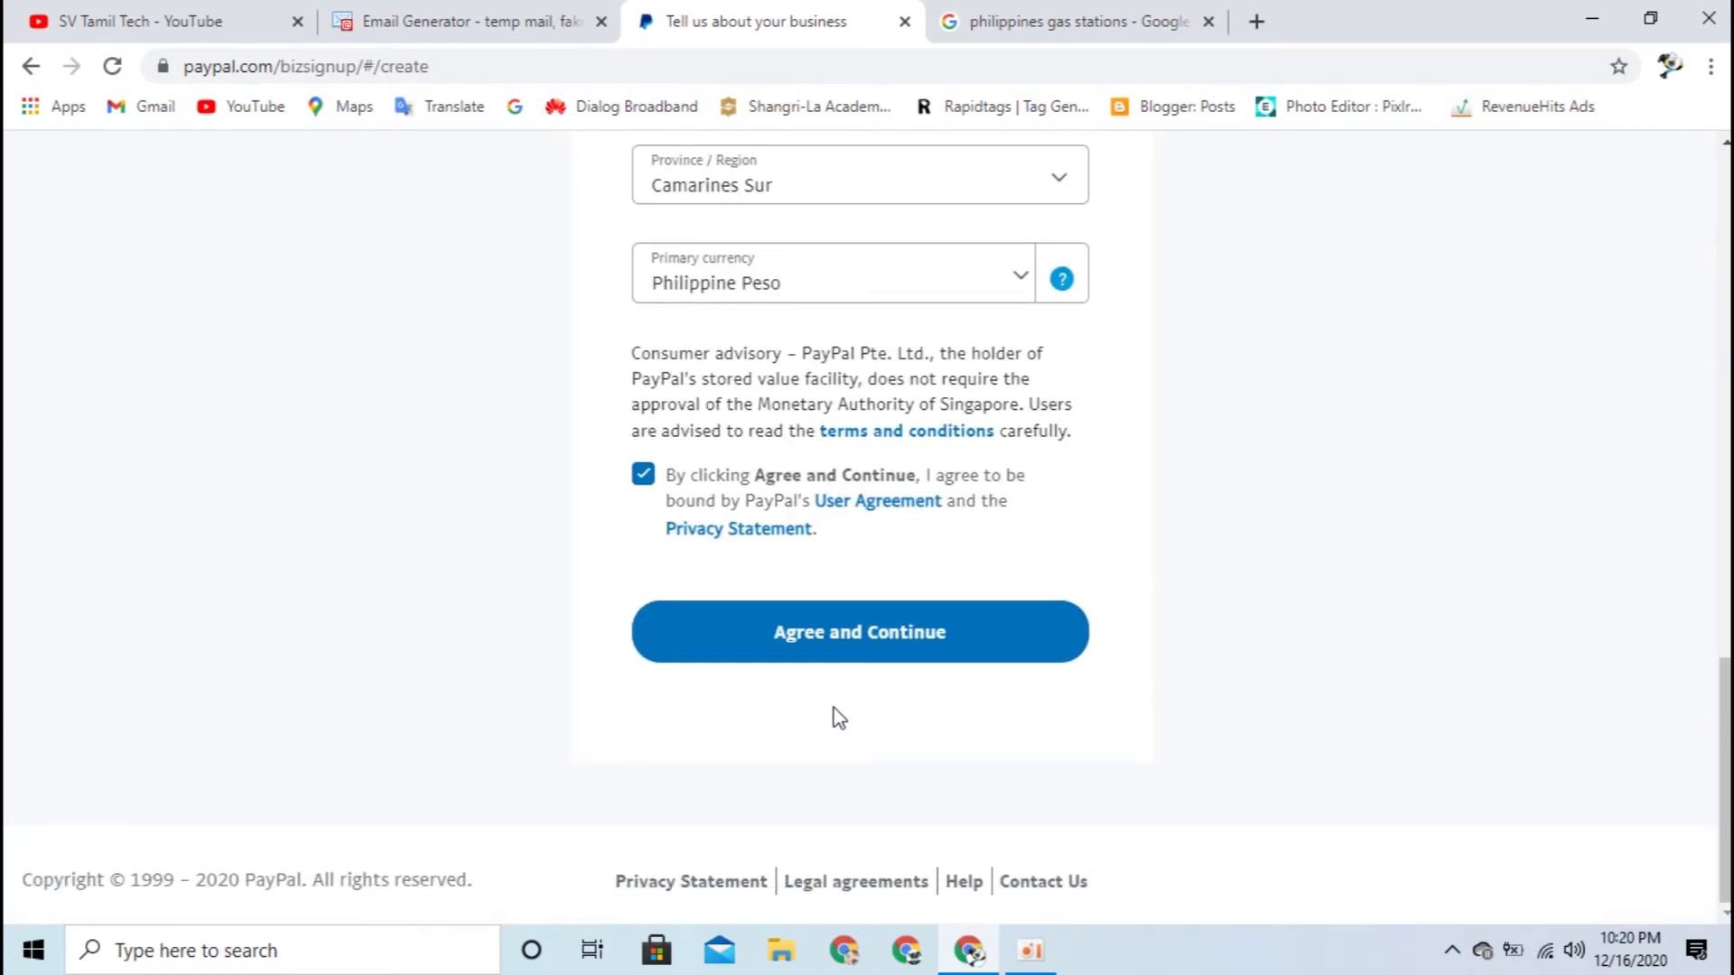
left_click(831, 667)
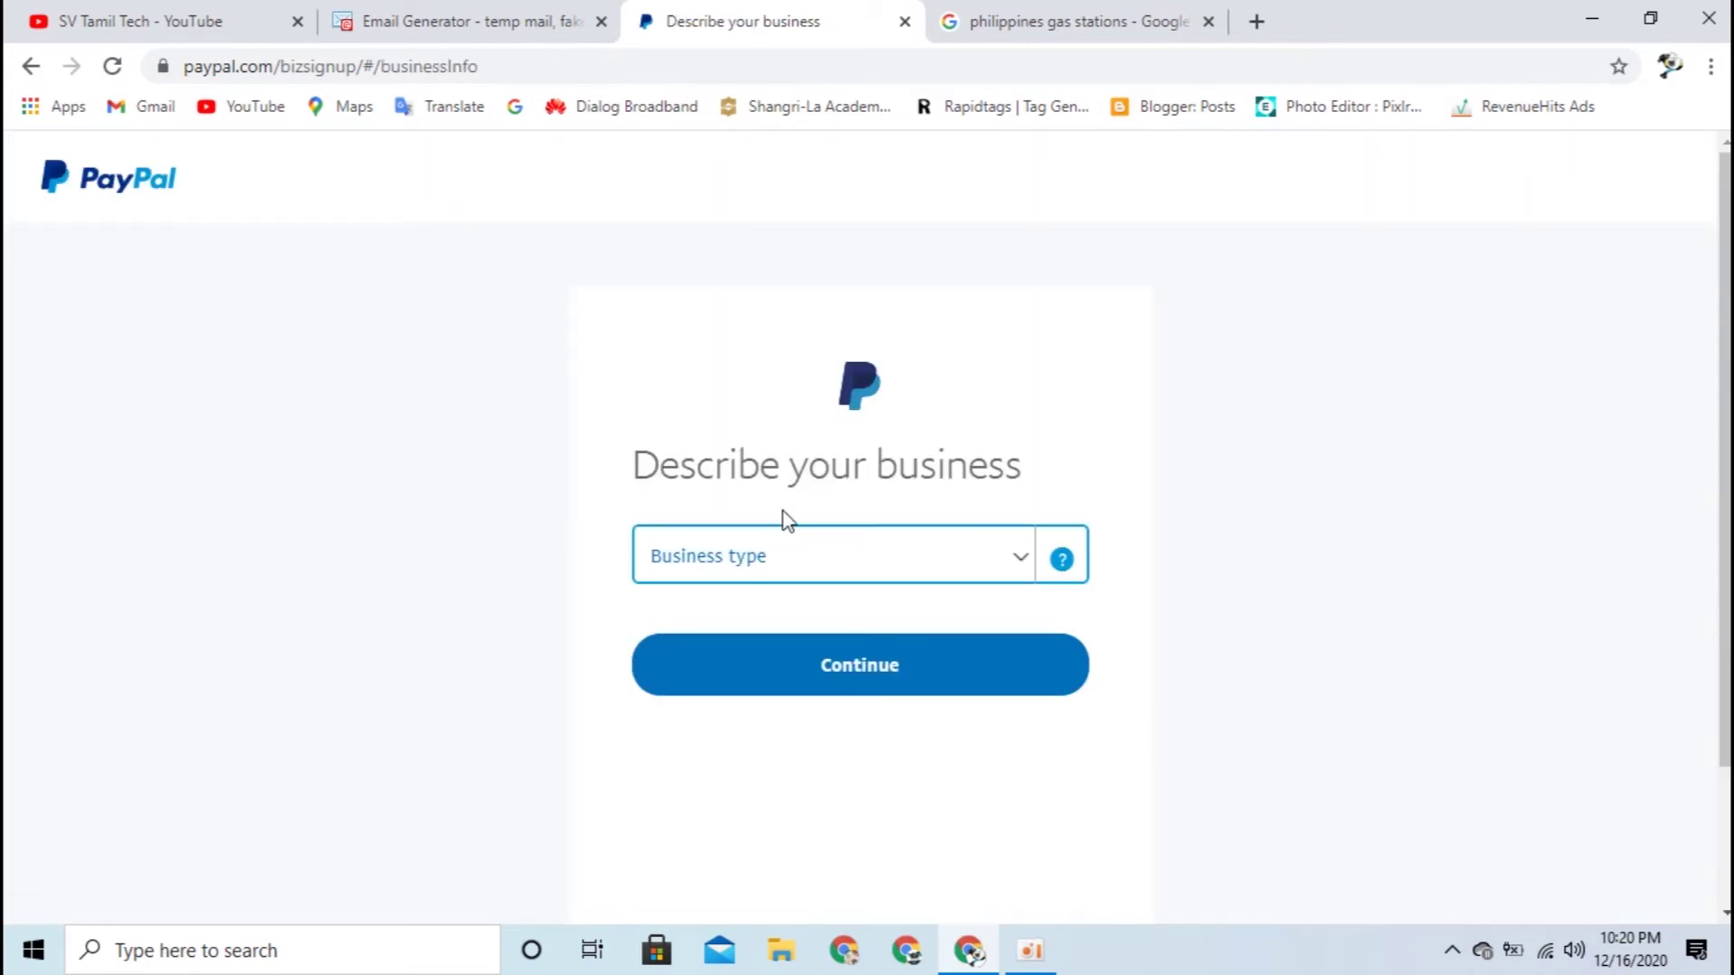
Step: Set the business type to Individual/Sole Proprietorship
left_click(1000, 573)
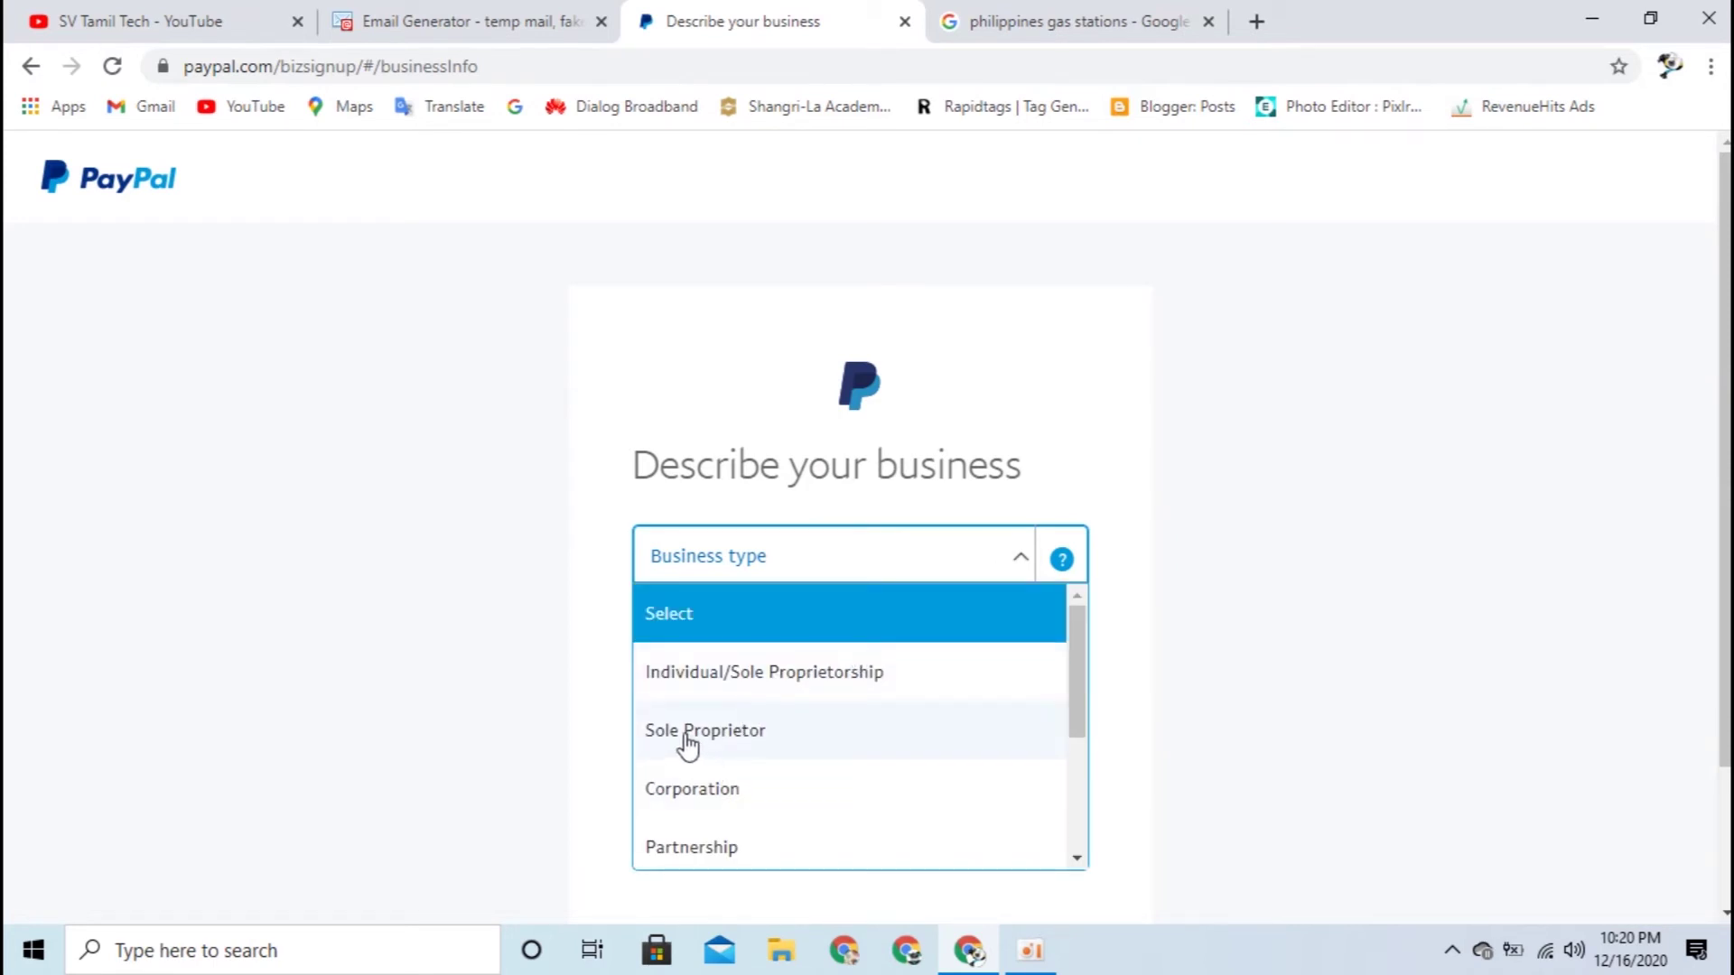
scroll(793, 739, "down", 3)
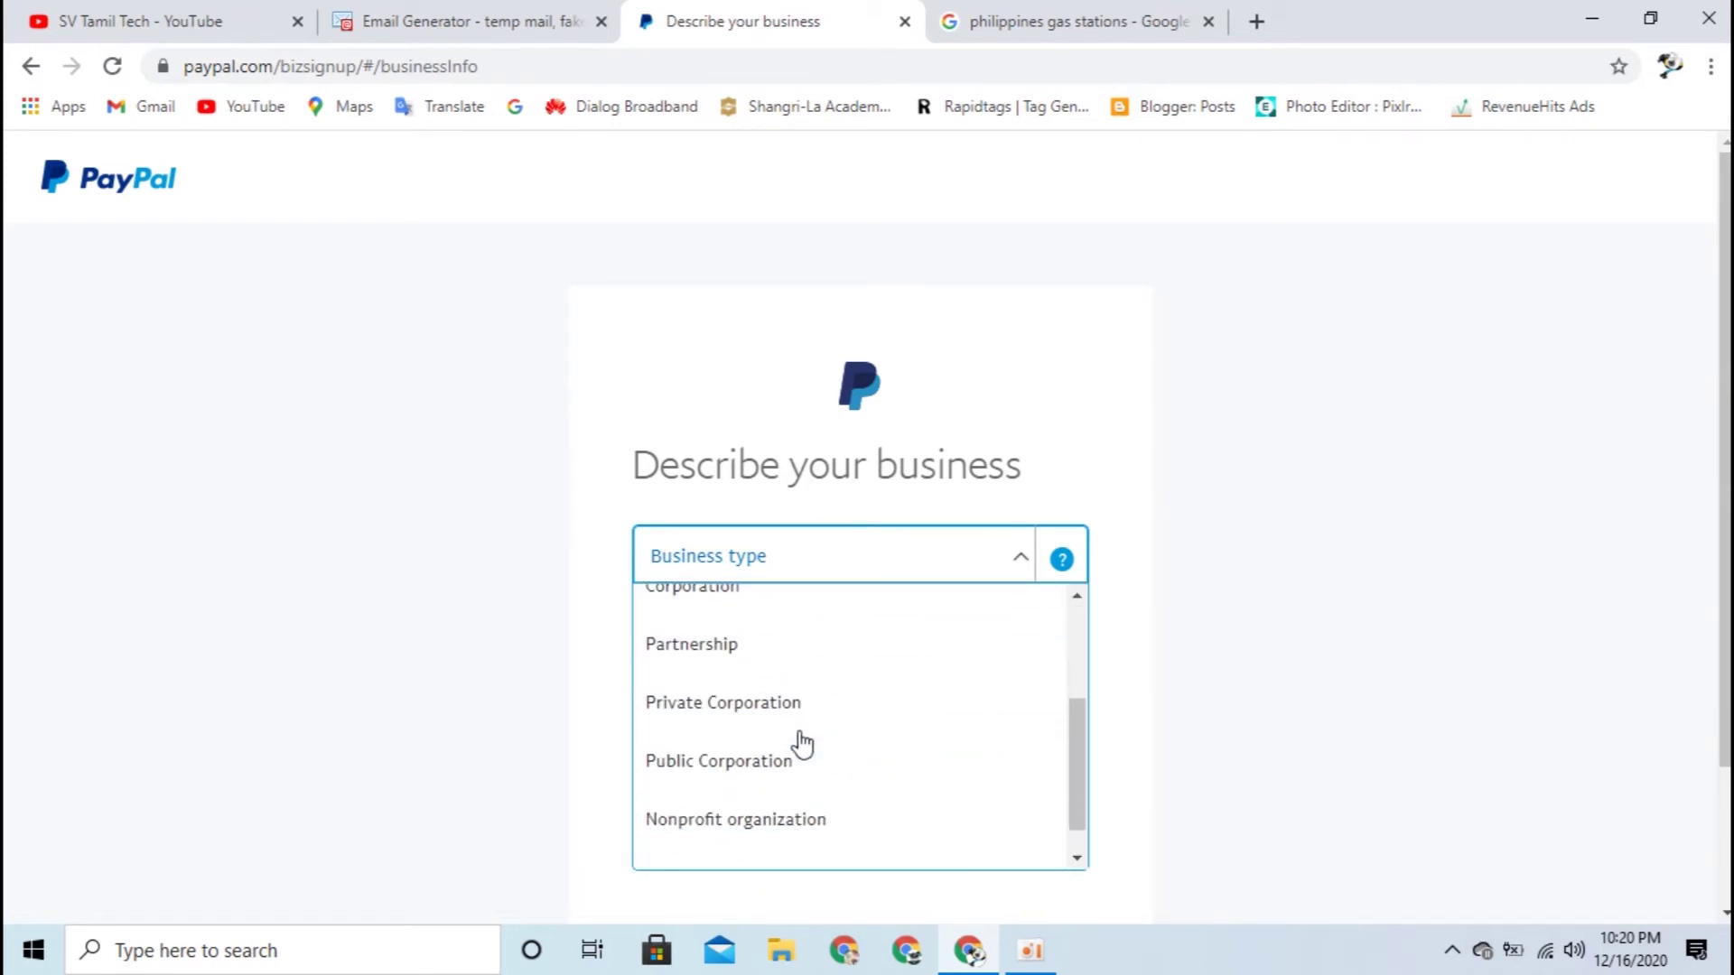
scroll(802, 740, "up", 3)
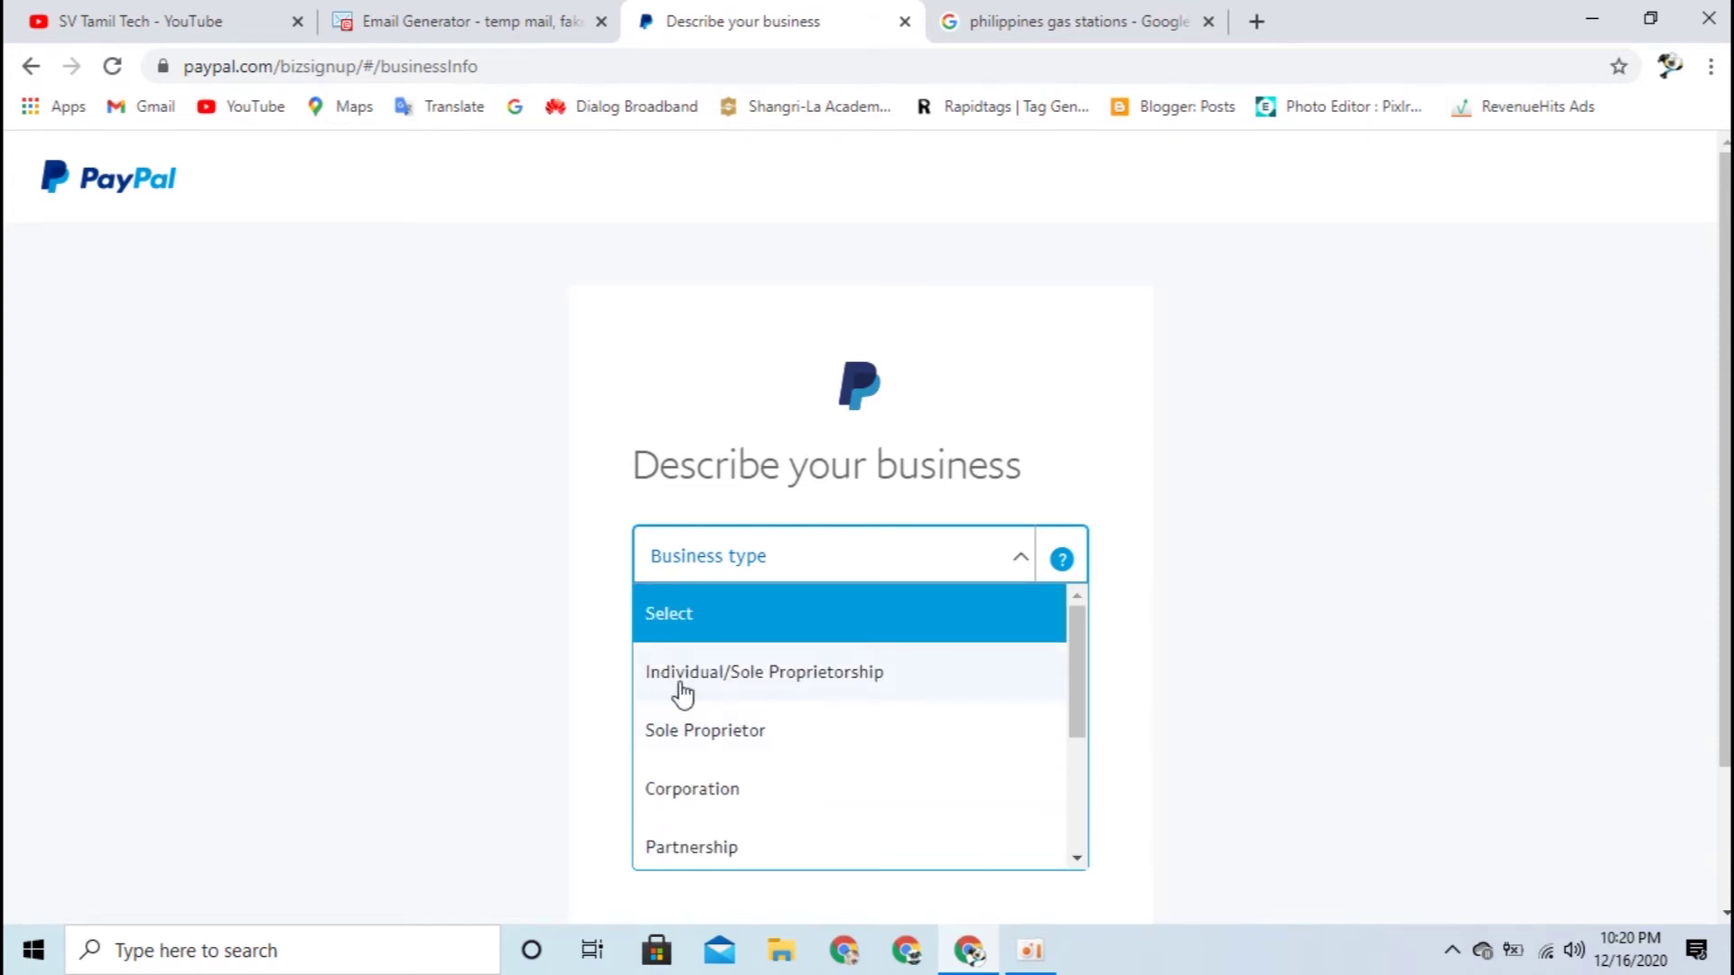
left_click(787, 701)
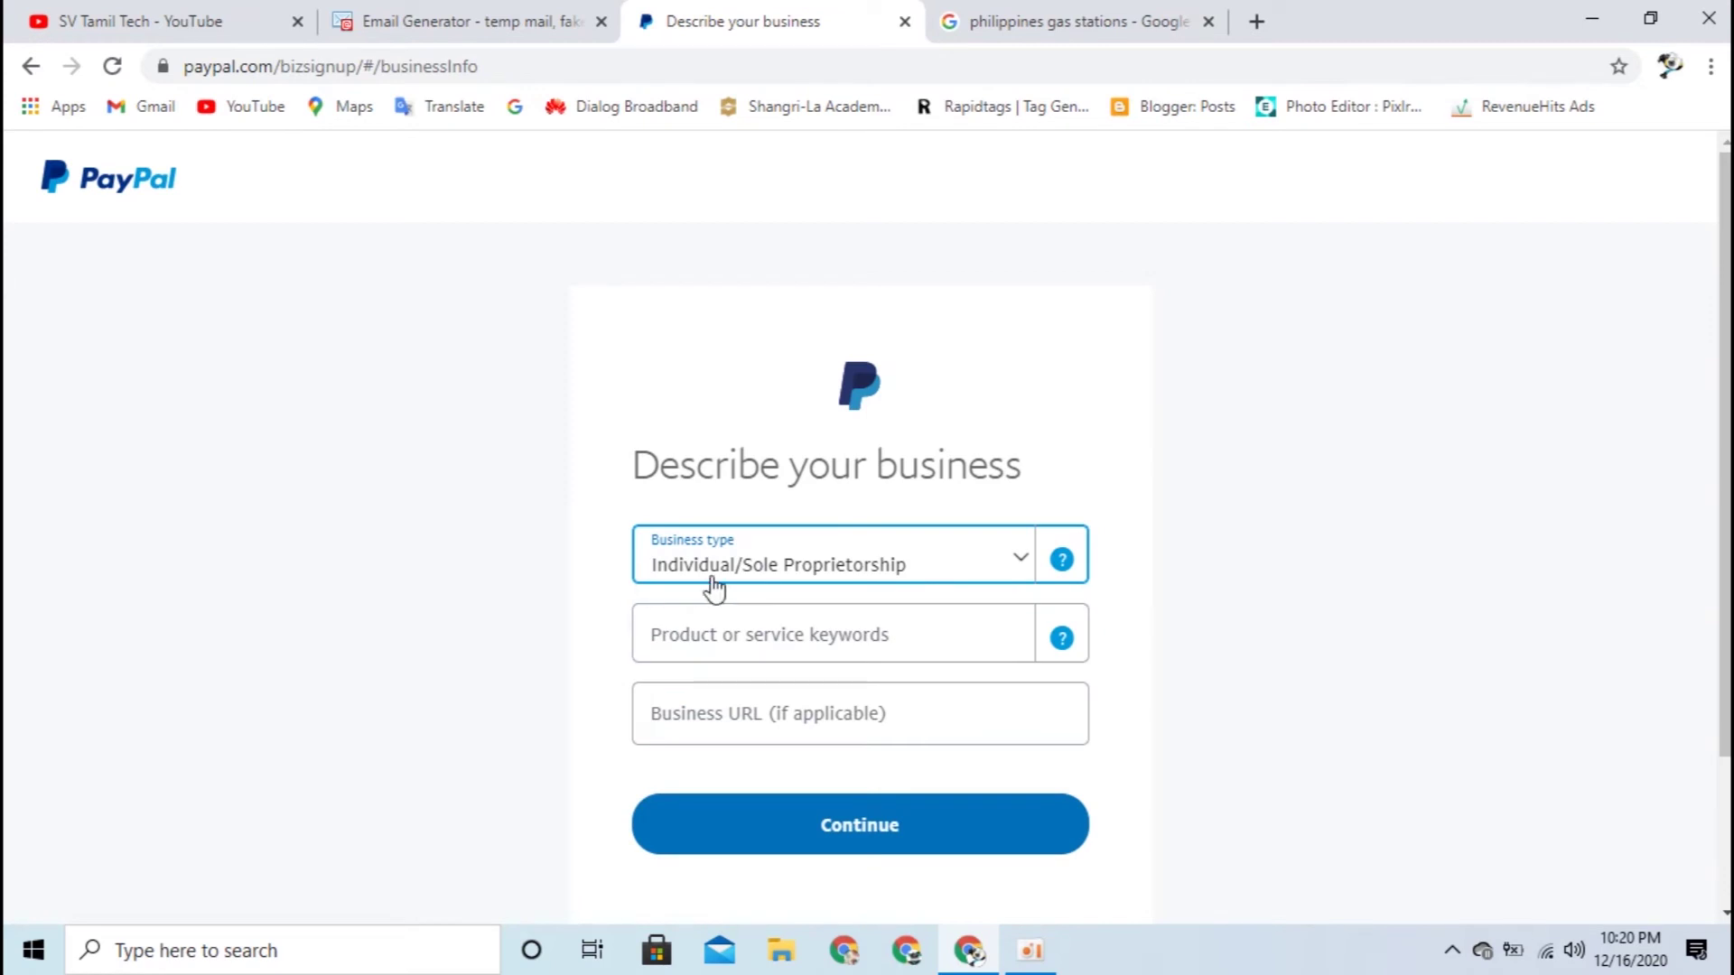
Step: Search 'family', pick Family Clothing Stores as the keyword, and continue
left_click(724, 652)
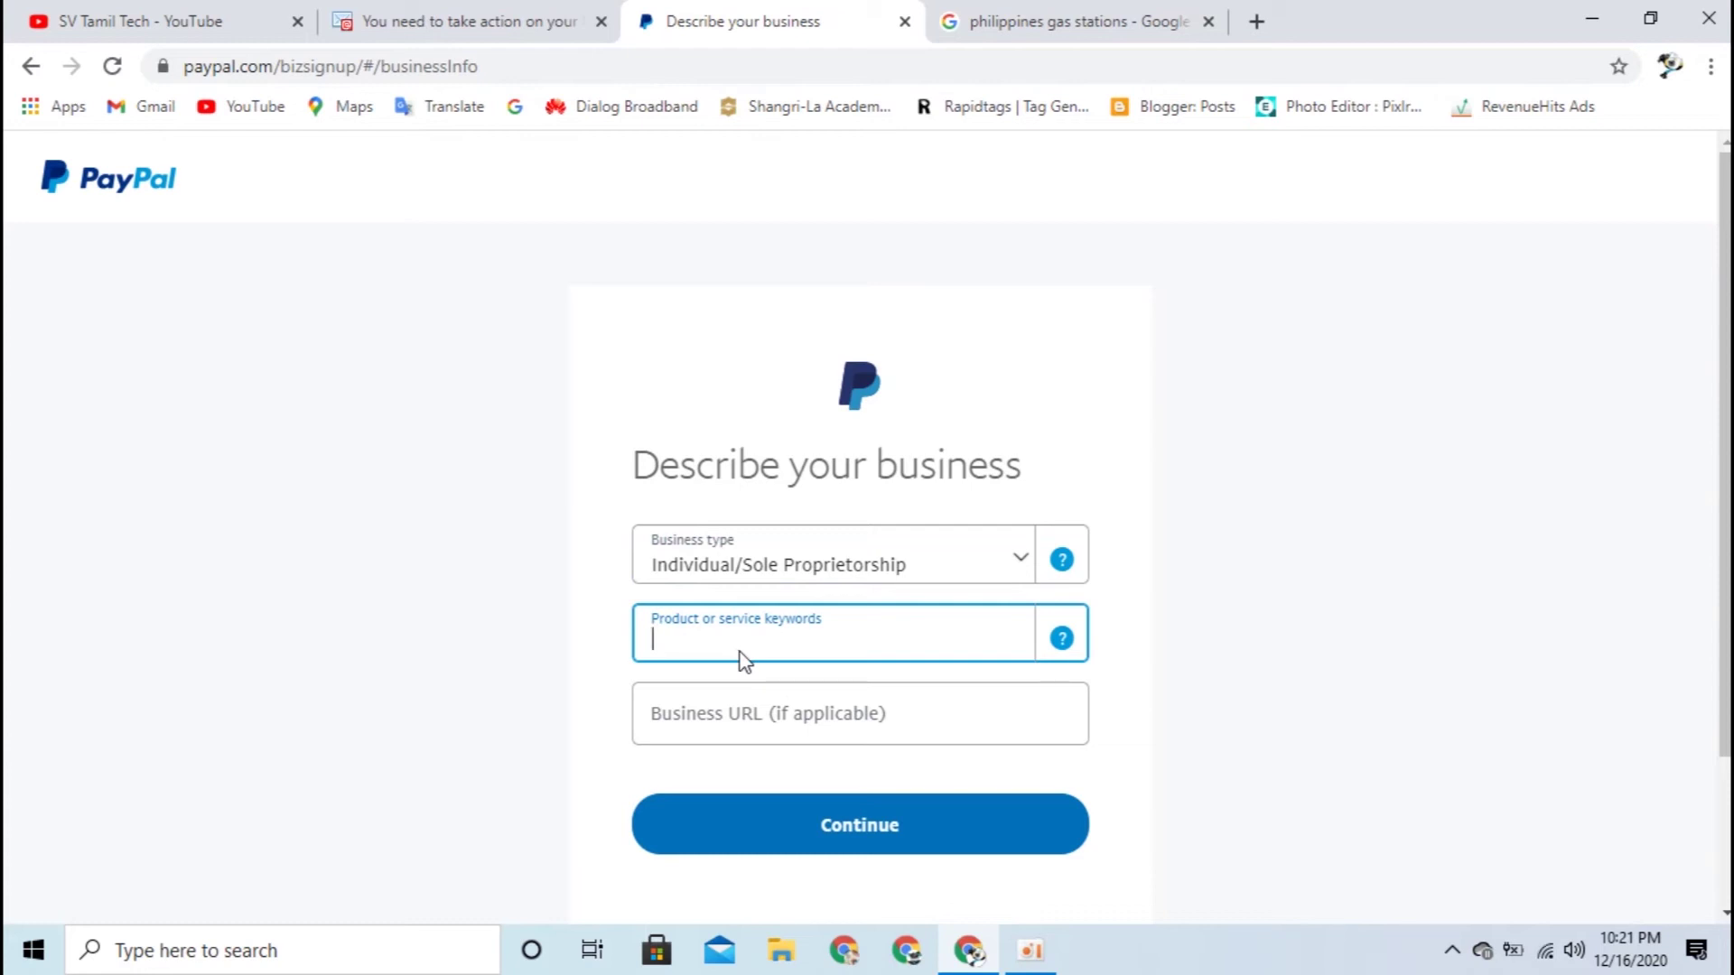
type("fa")
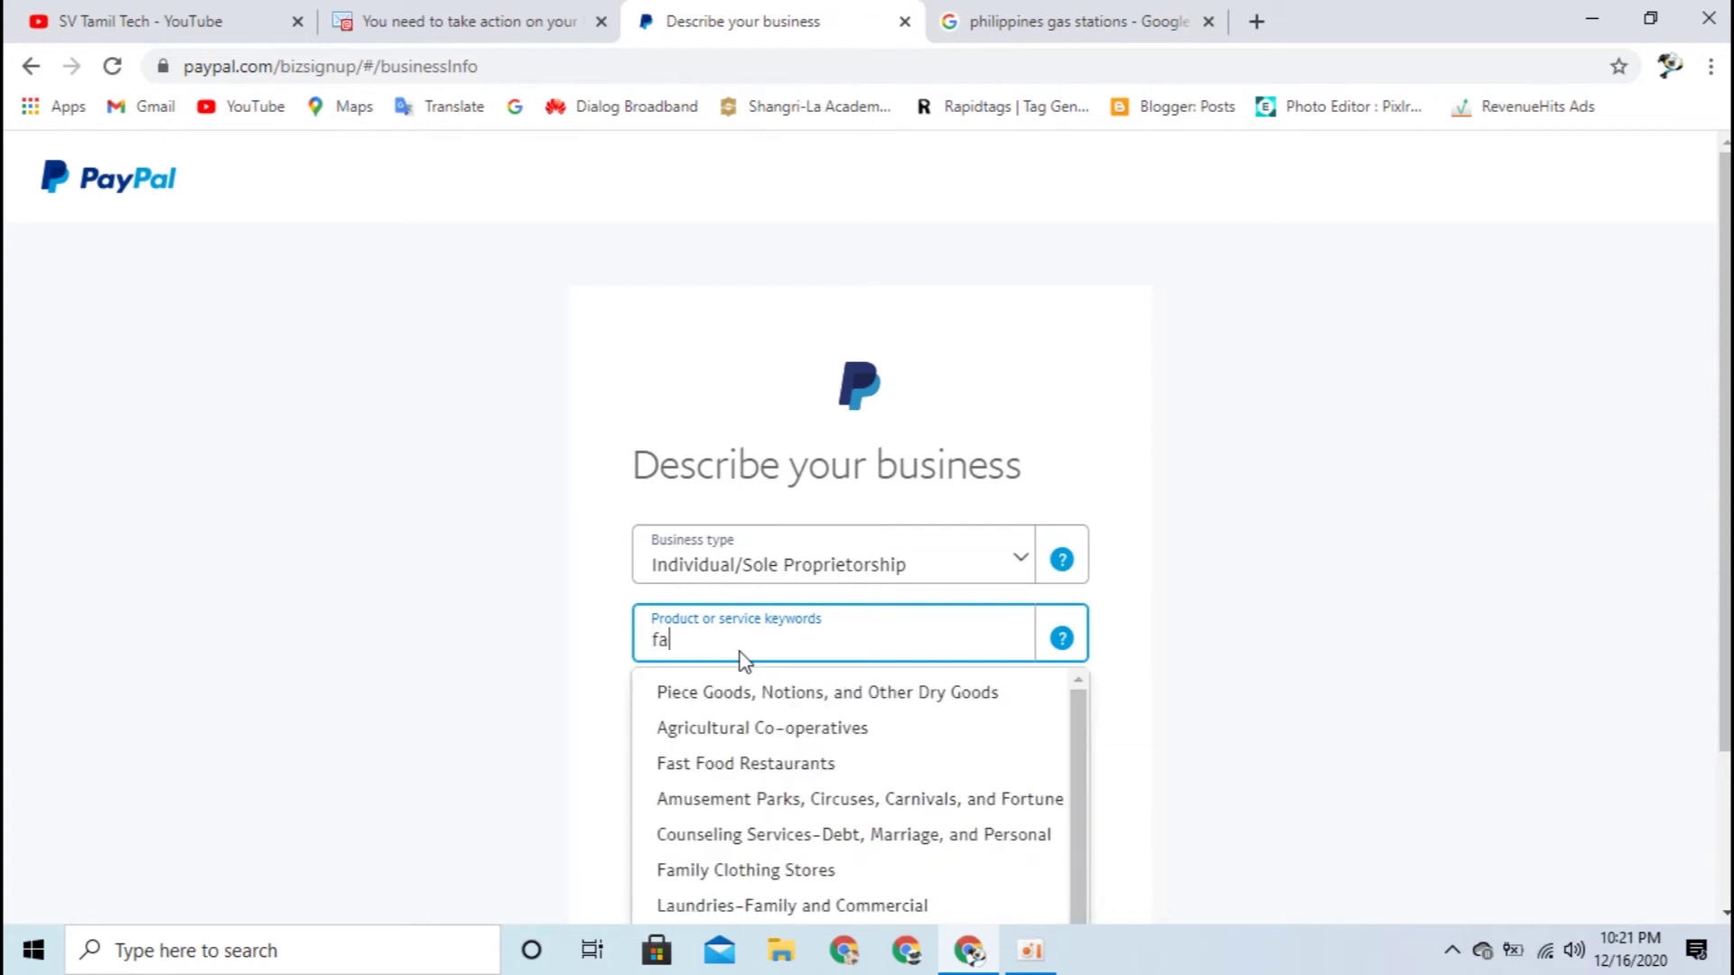
type("mily")
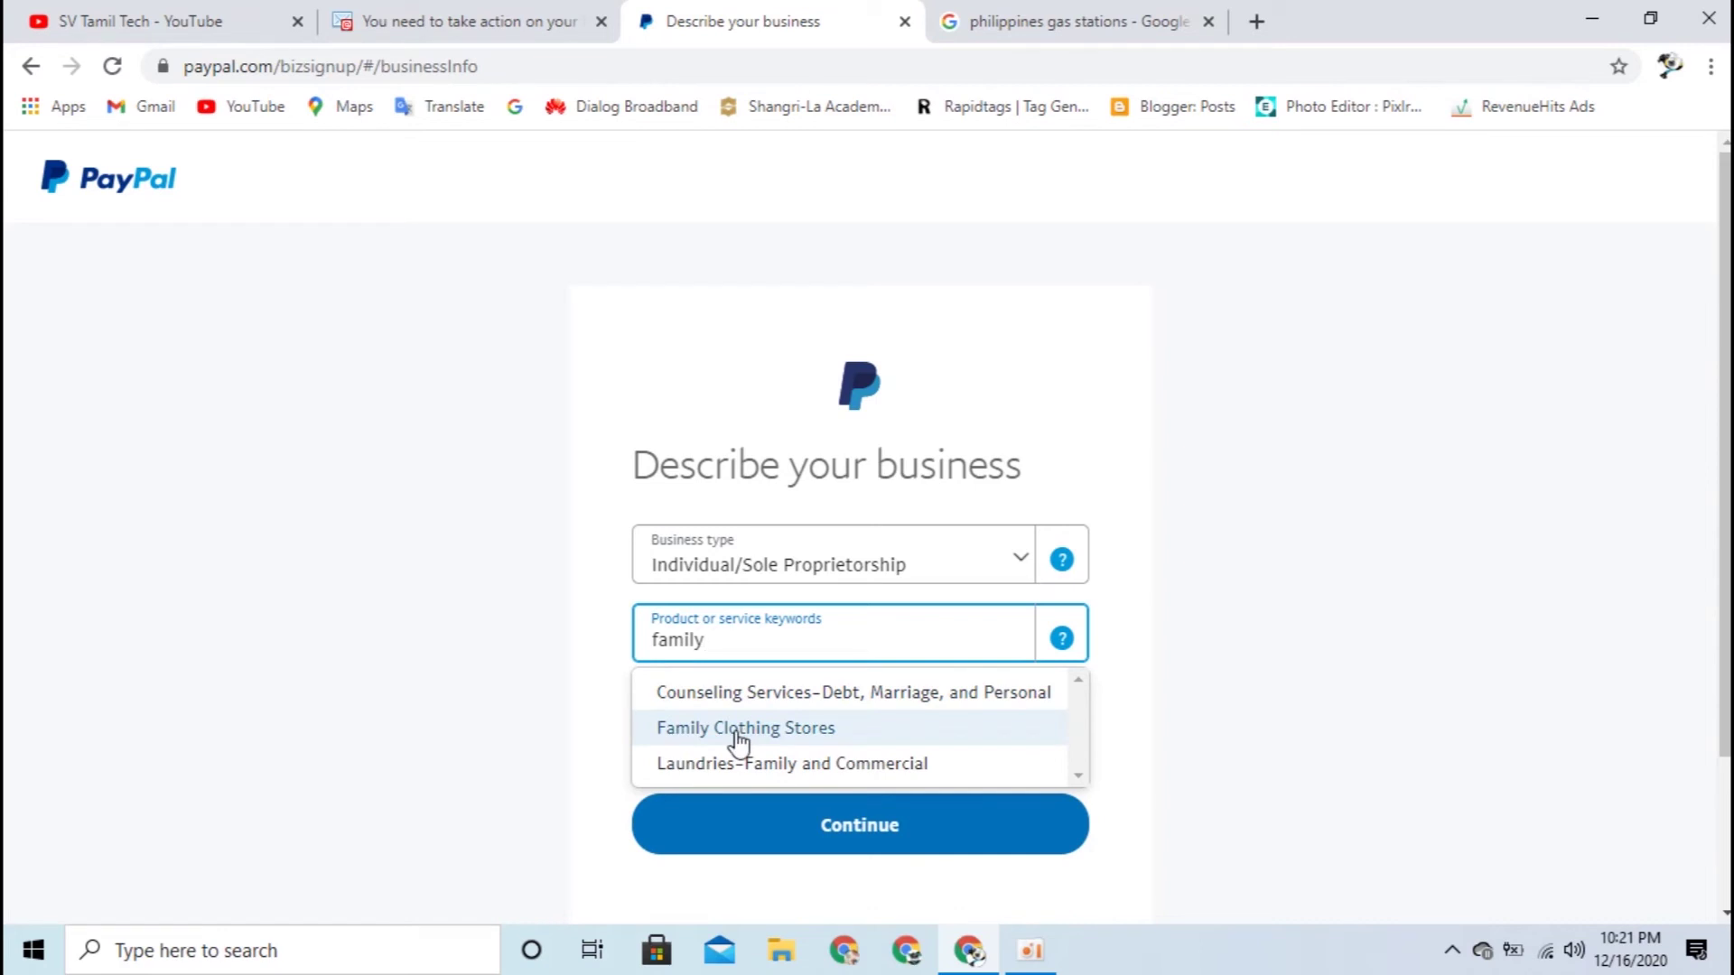
left_click(762, 739)
left_click(872, 648)
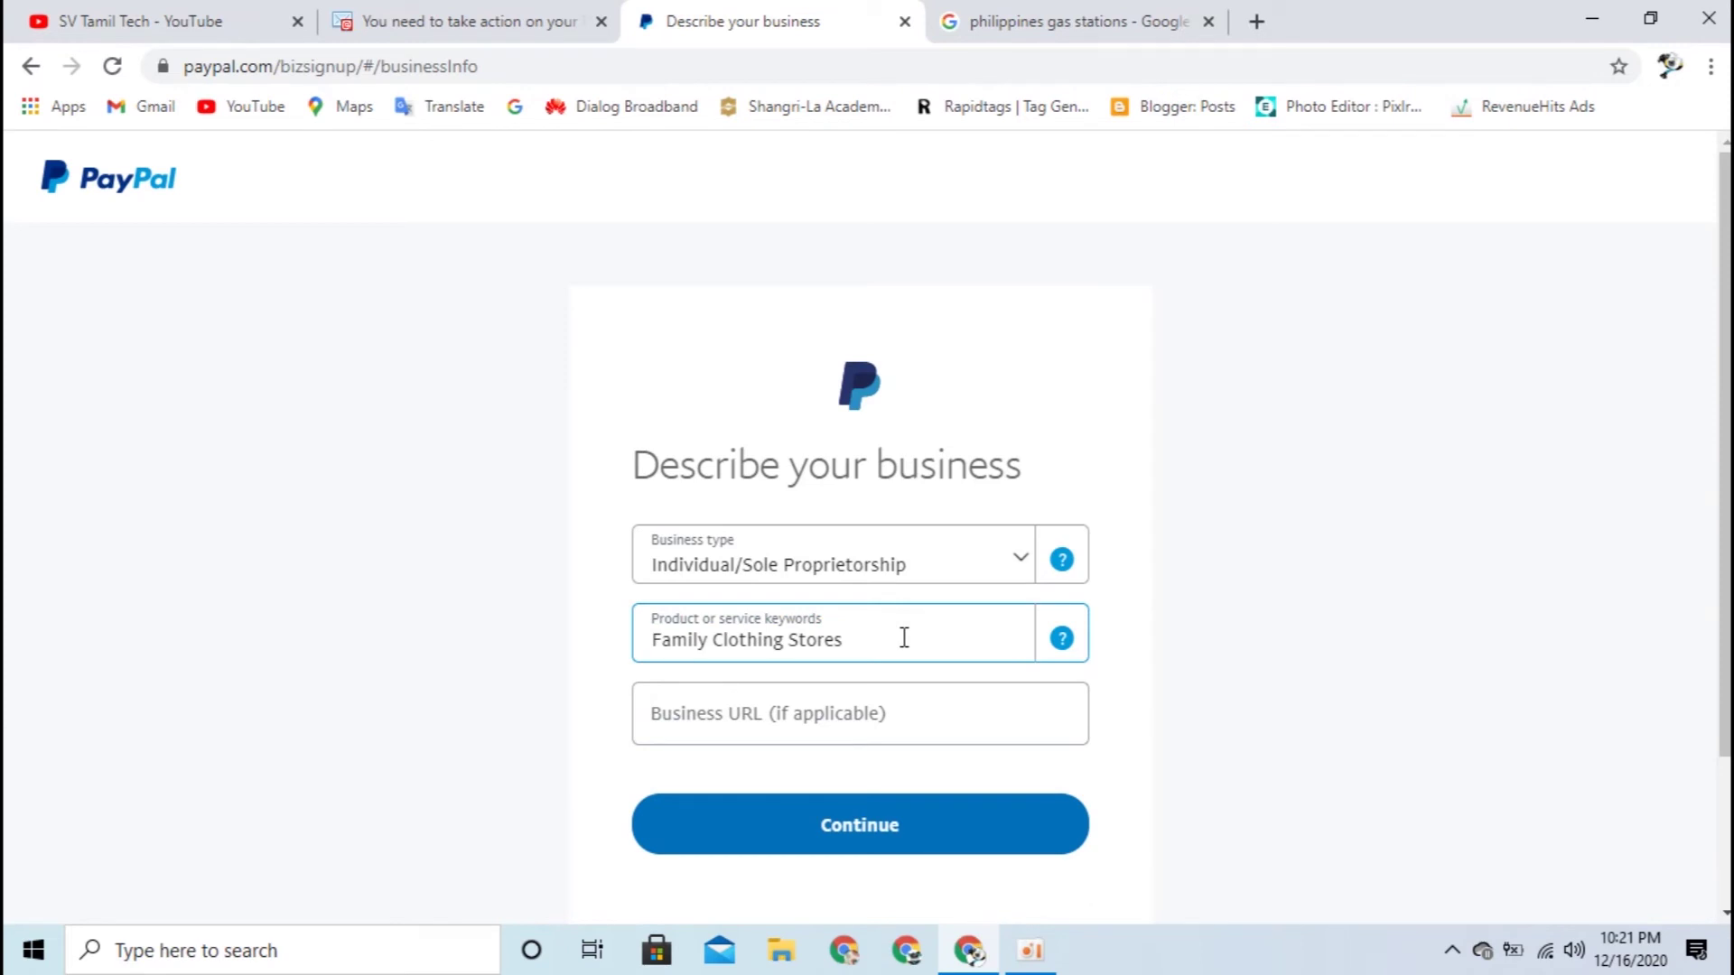
left_click(698, 727)
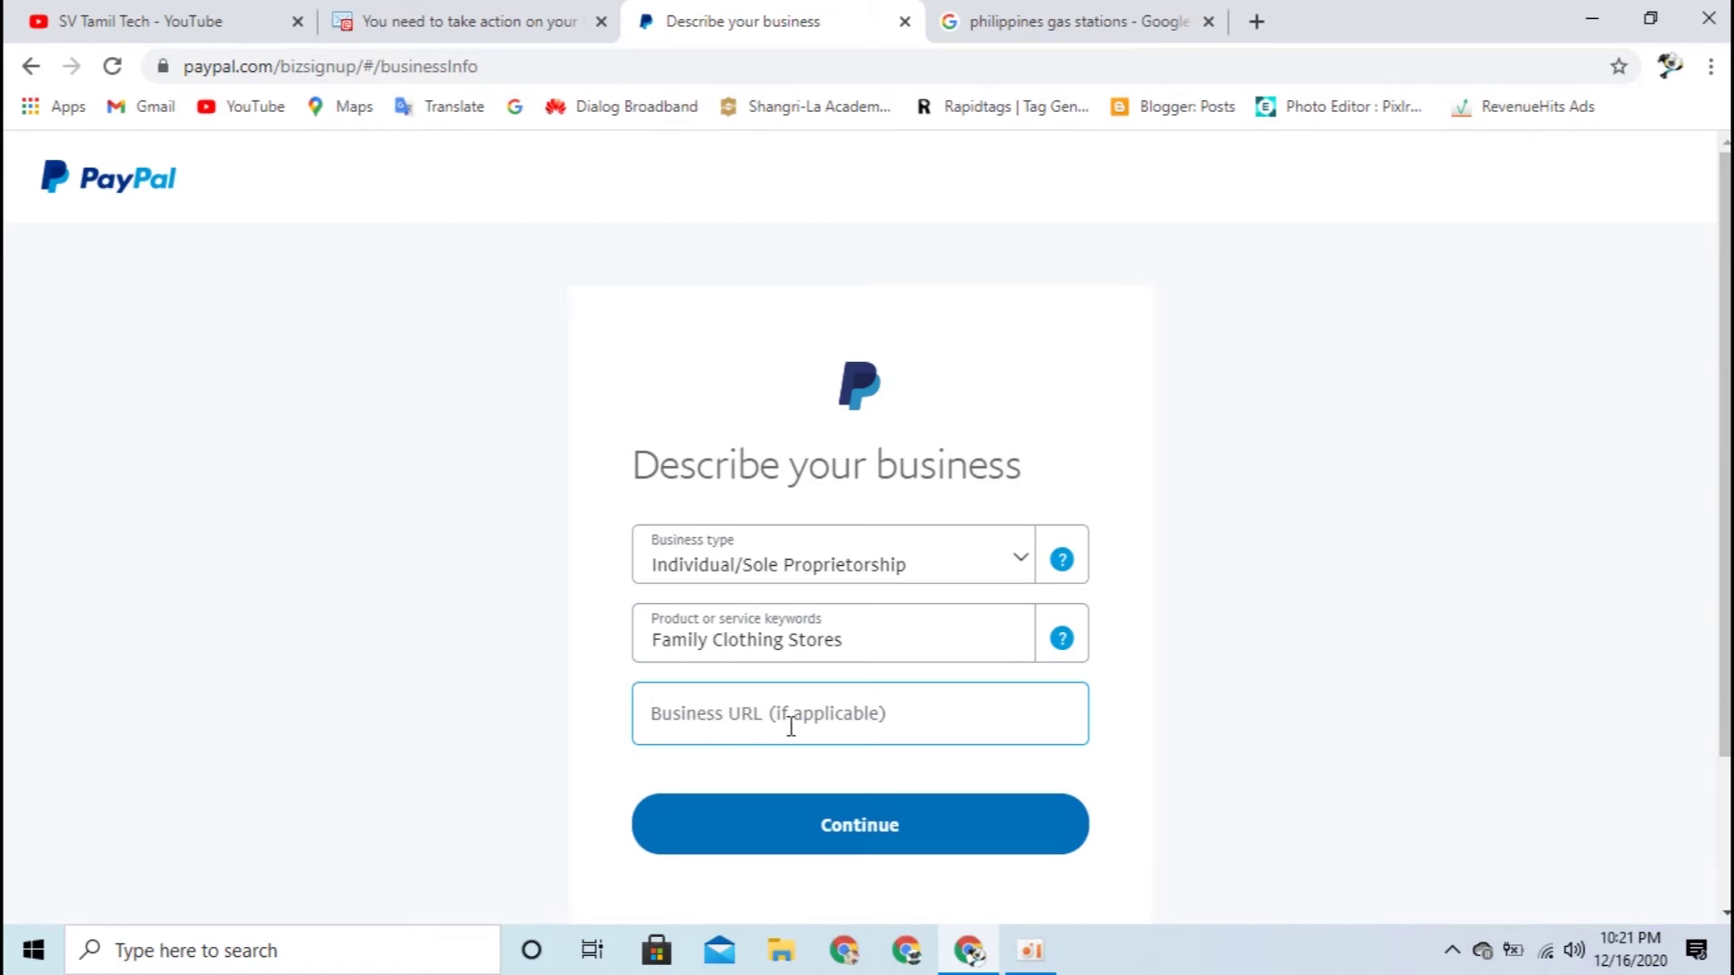
scroll(976, 700, "down", 2)
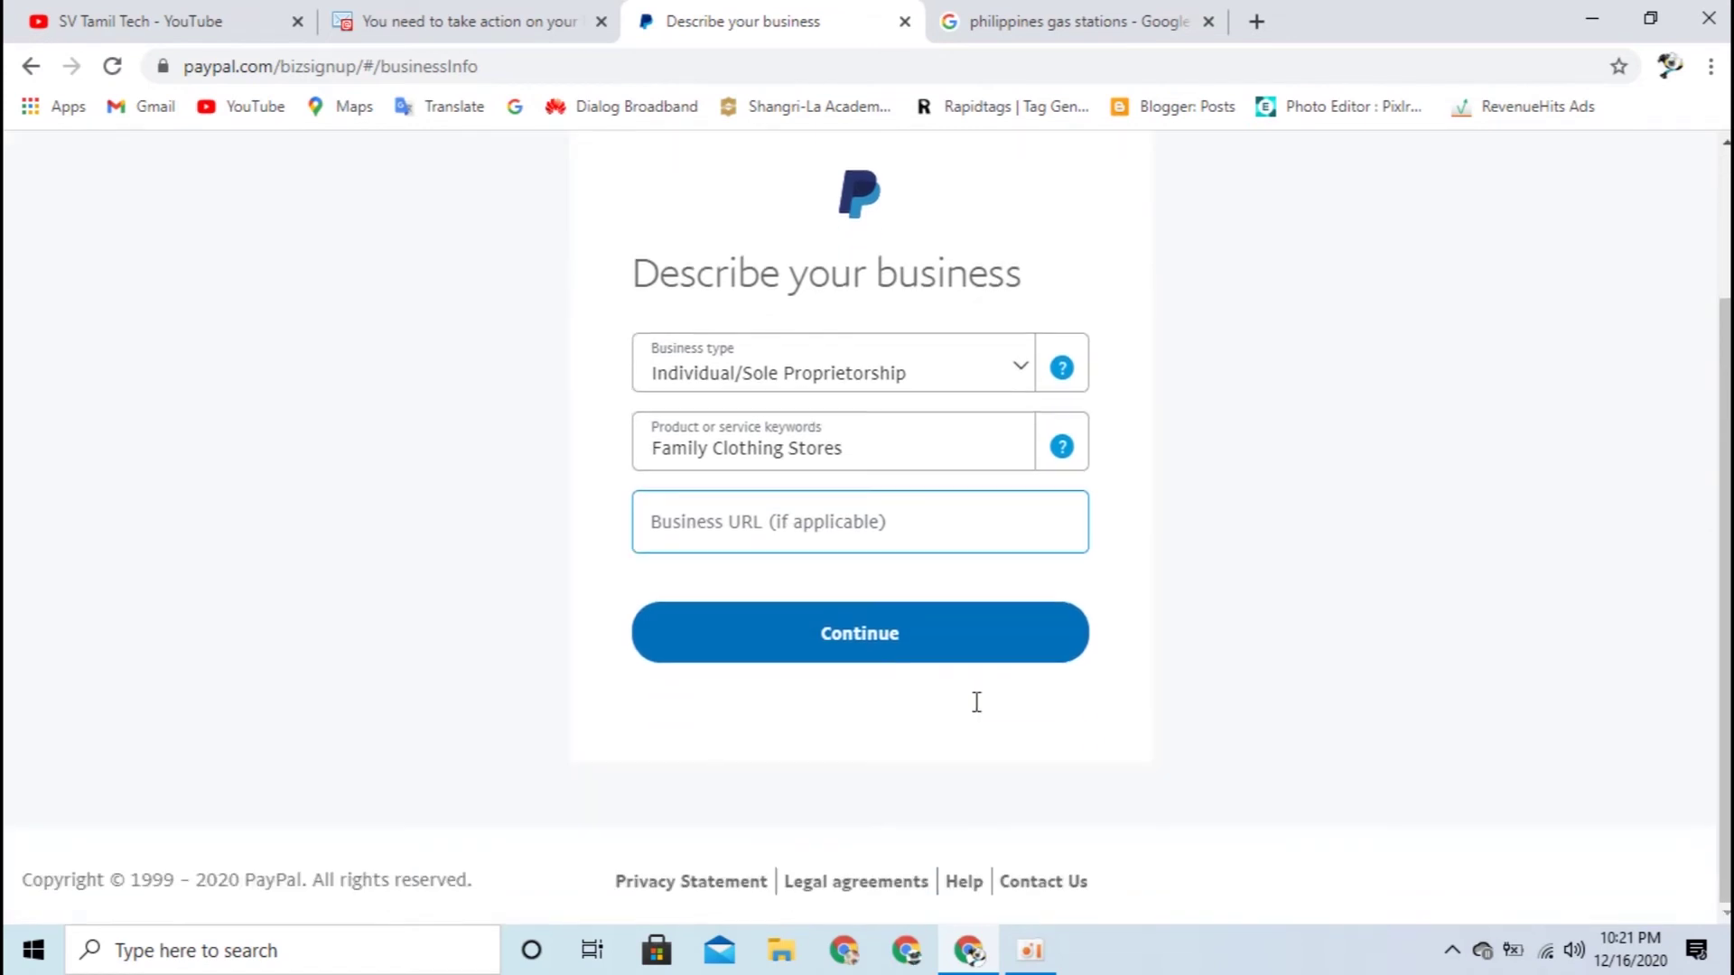
left_click(921, 637)
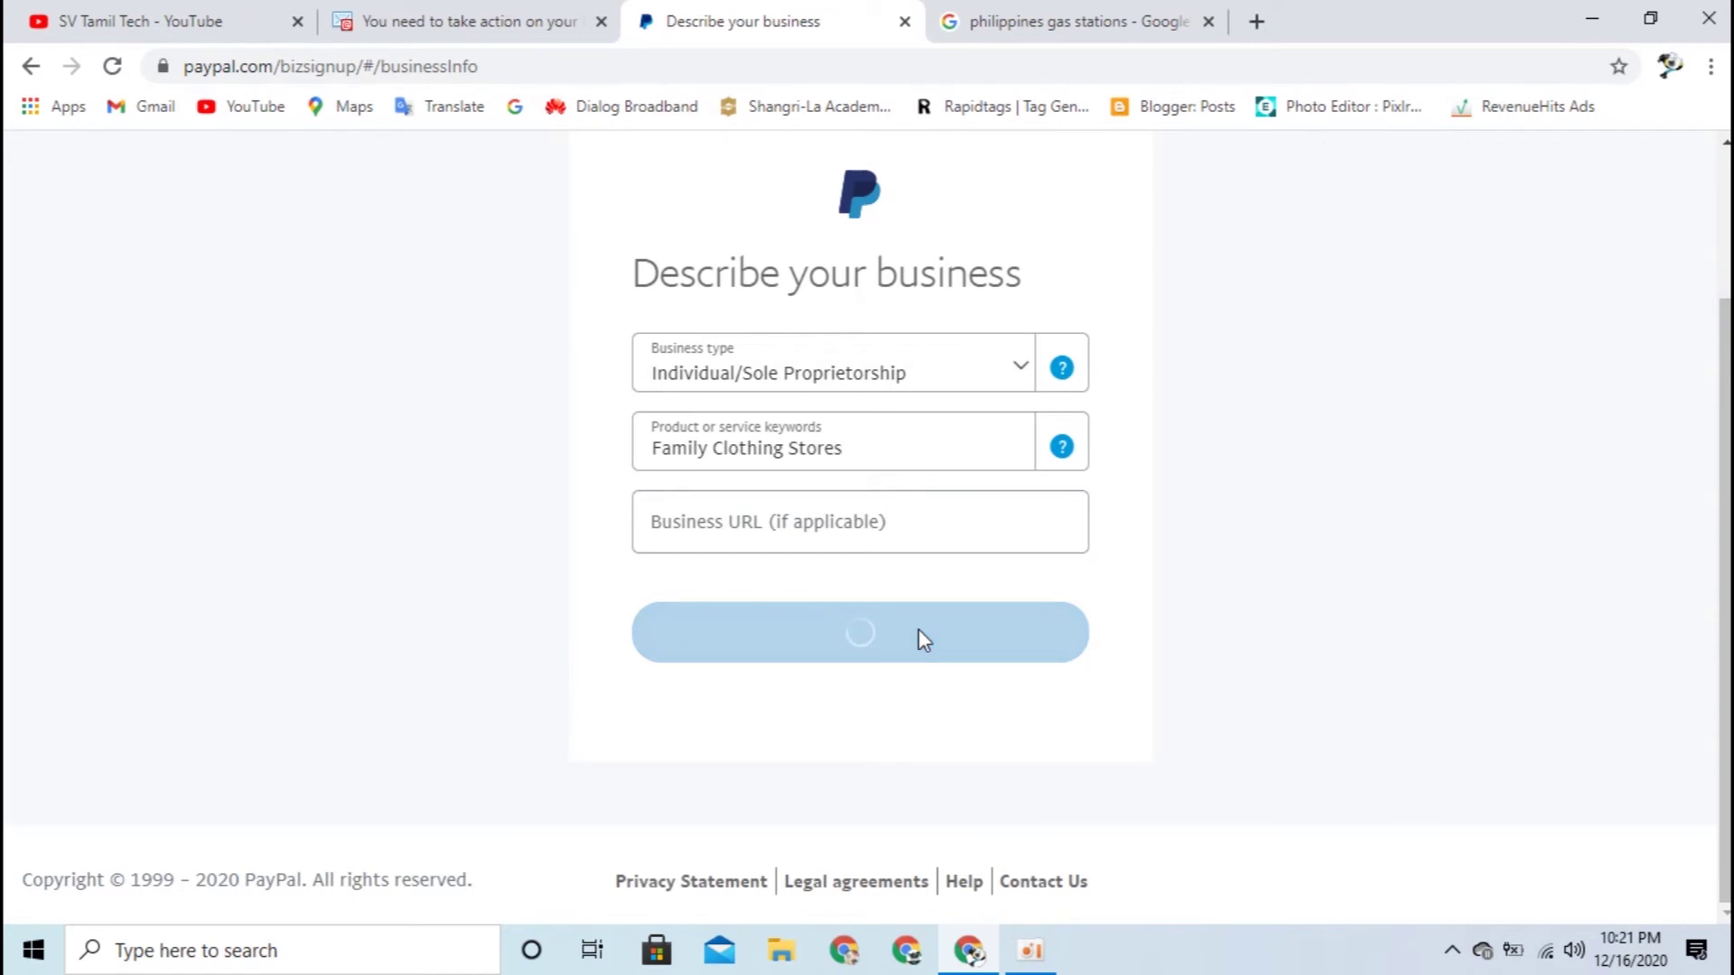
Step: Enter the date of birth, with March as the birth month
scroll(1440, 643, "down", 4)
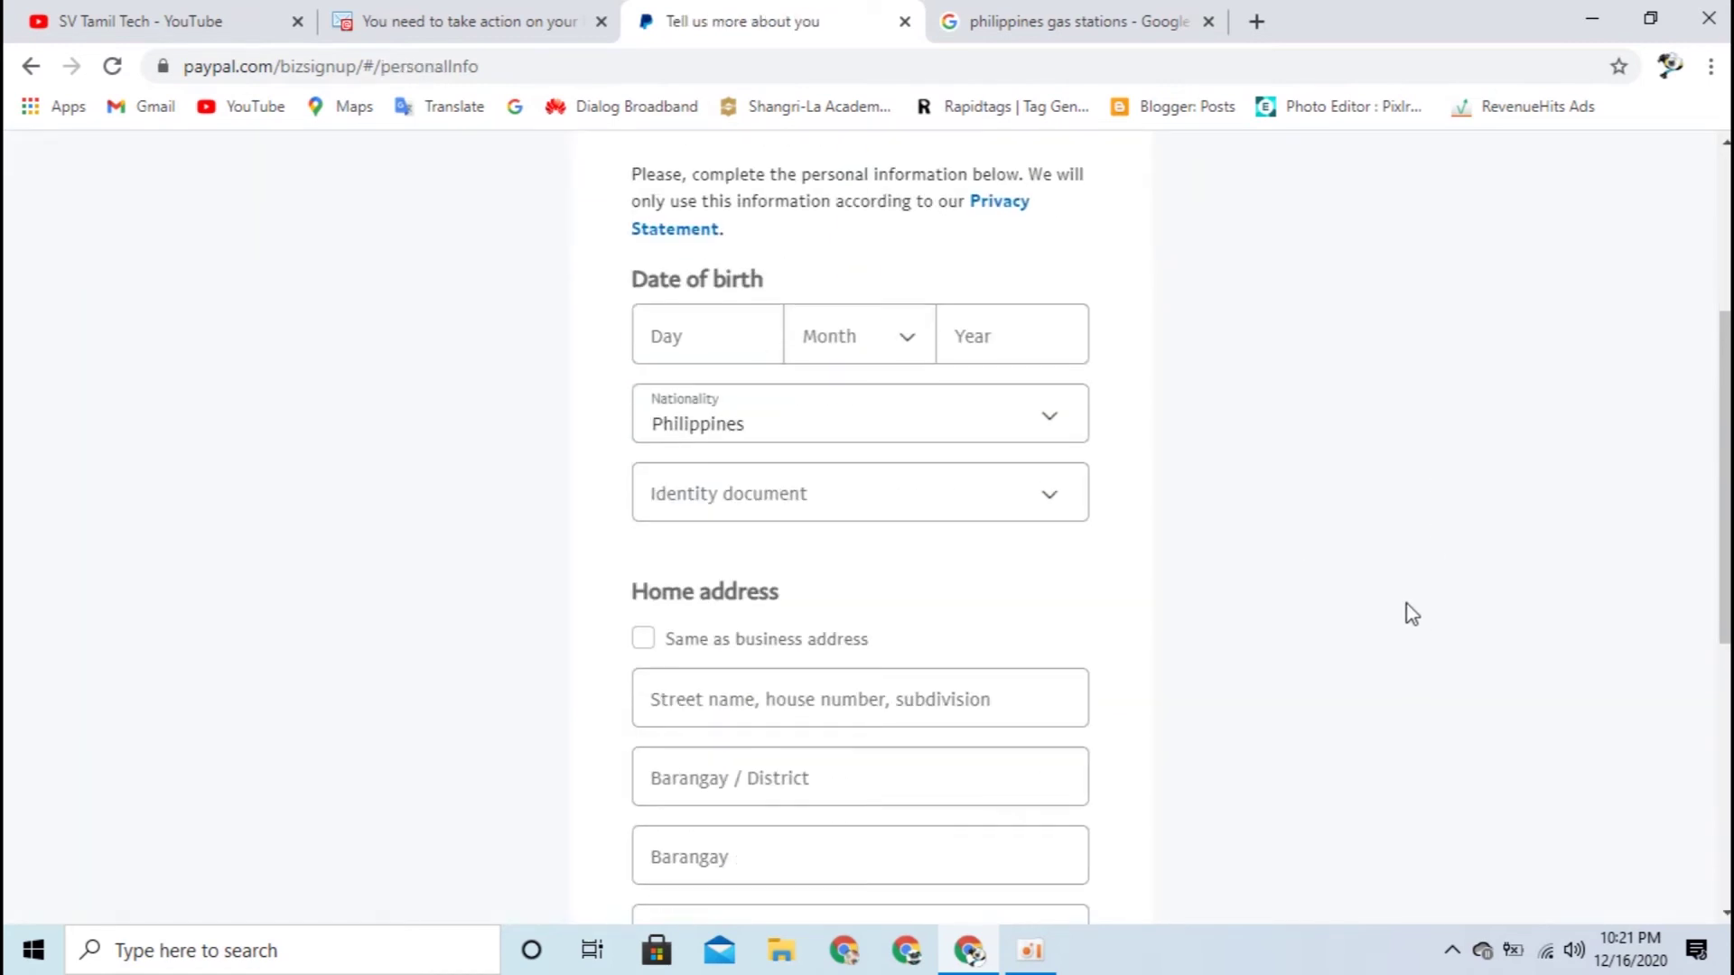
scroll(1396, 611, "up", 3)
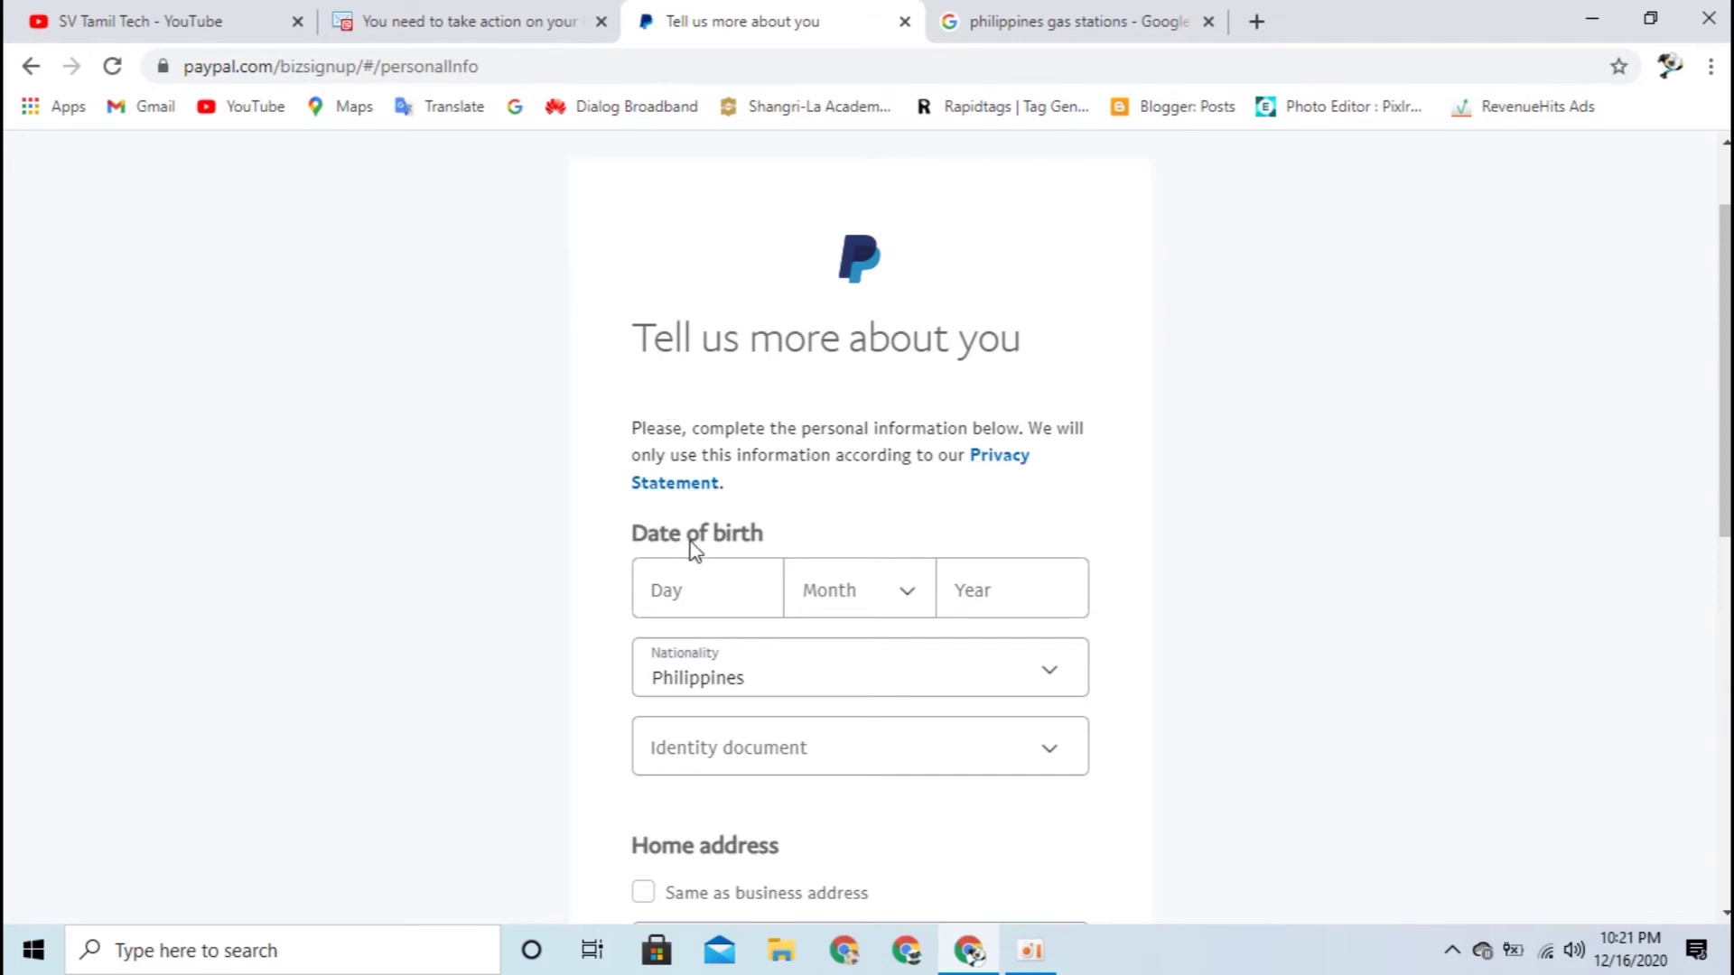
scroll(619, 621, "down", 3)
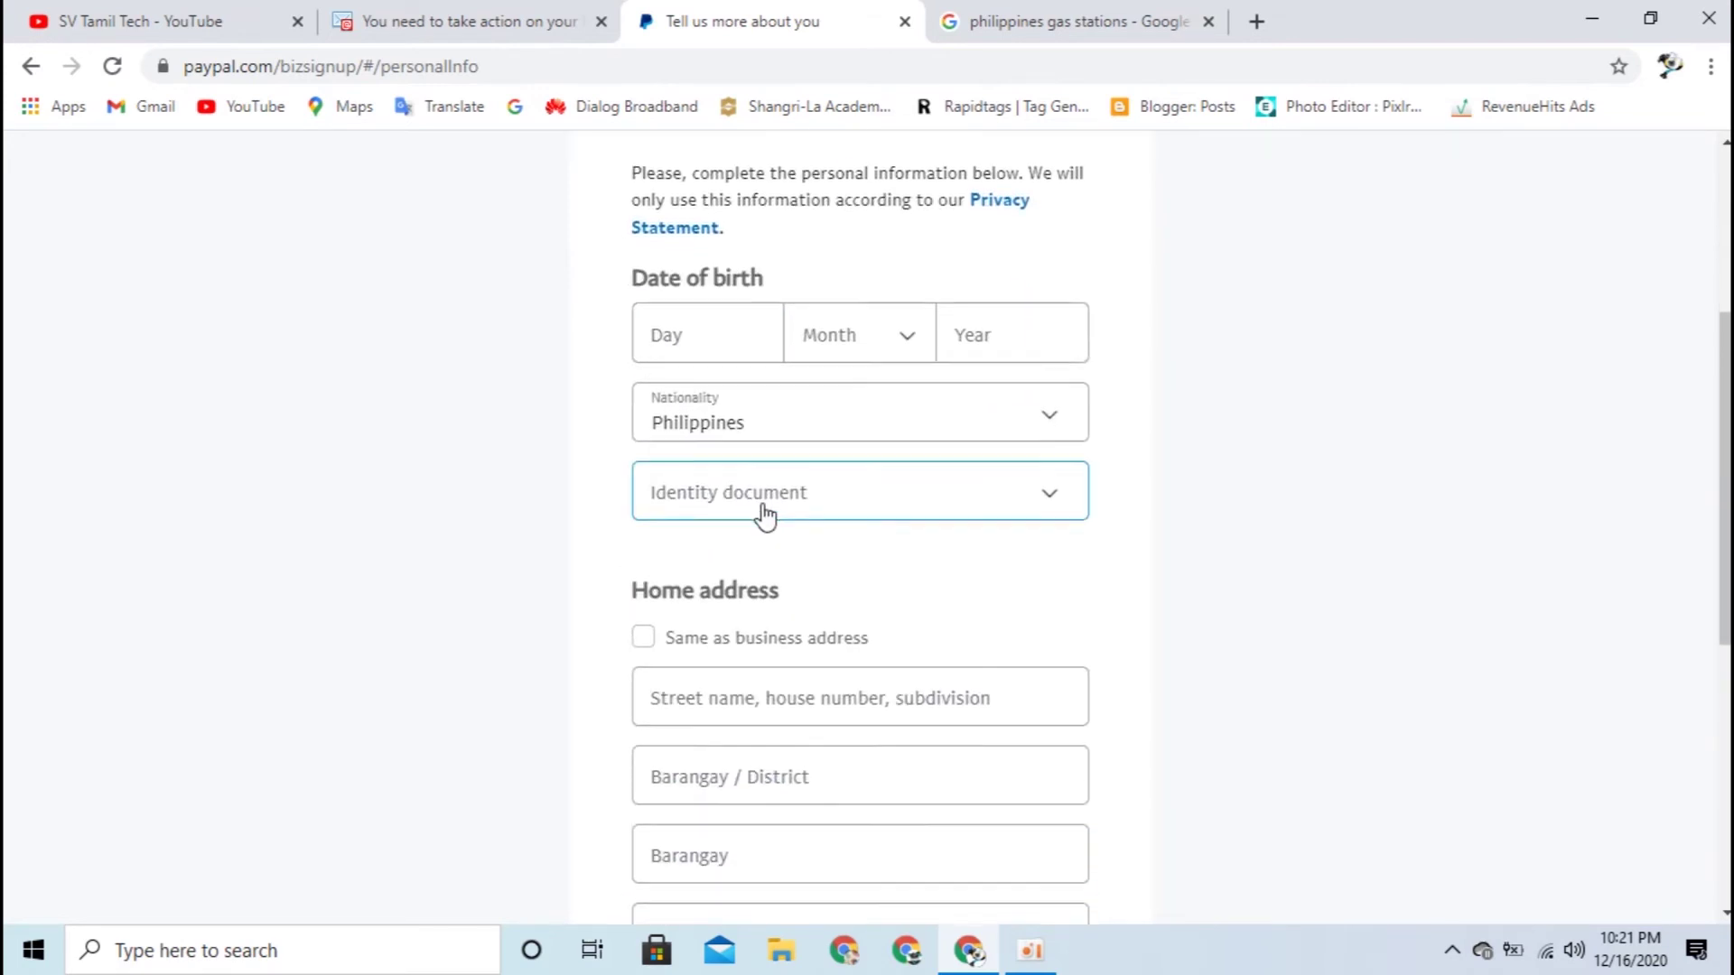
scroll(743, 503, "down", 1)
scroll(632, 532, "down", 4)
scroll(624, 545, "down", 1)
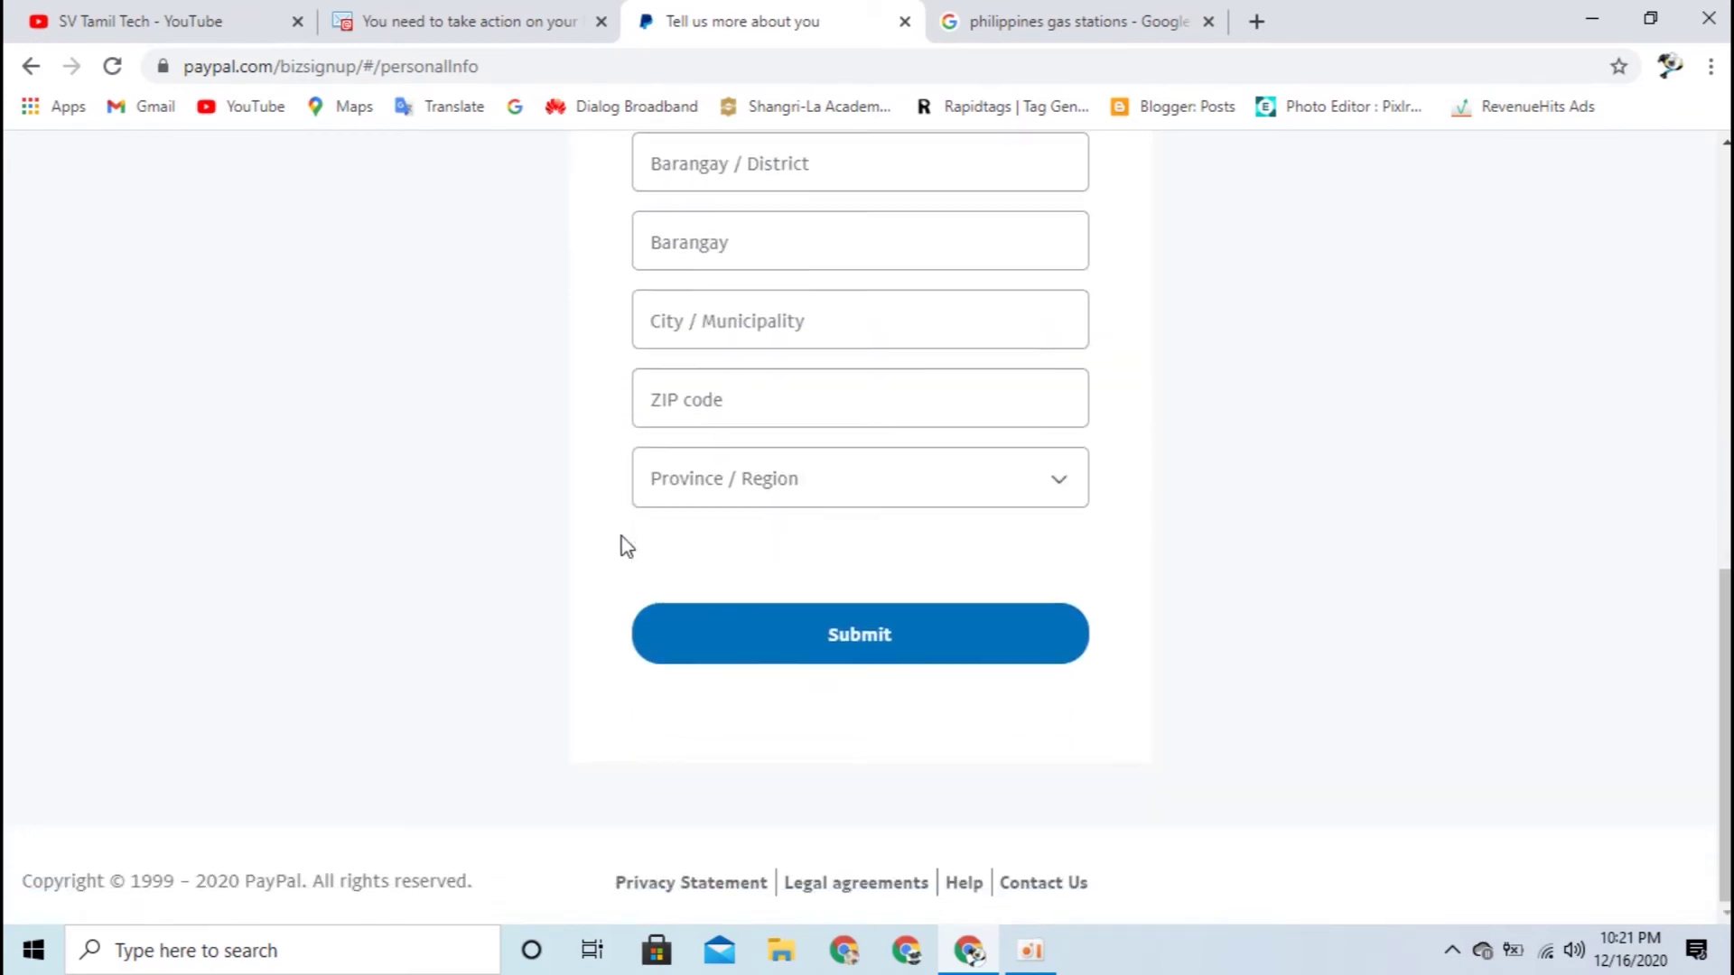
scroll(608, 545, "up", 9)
left_click(691, 614)
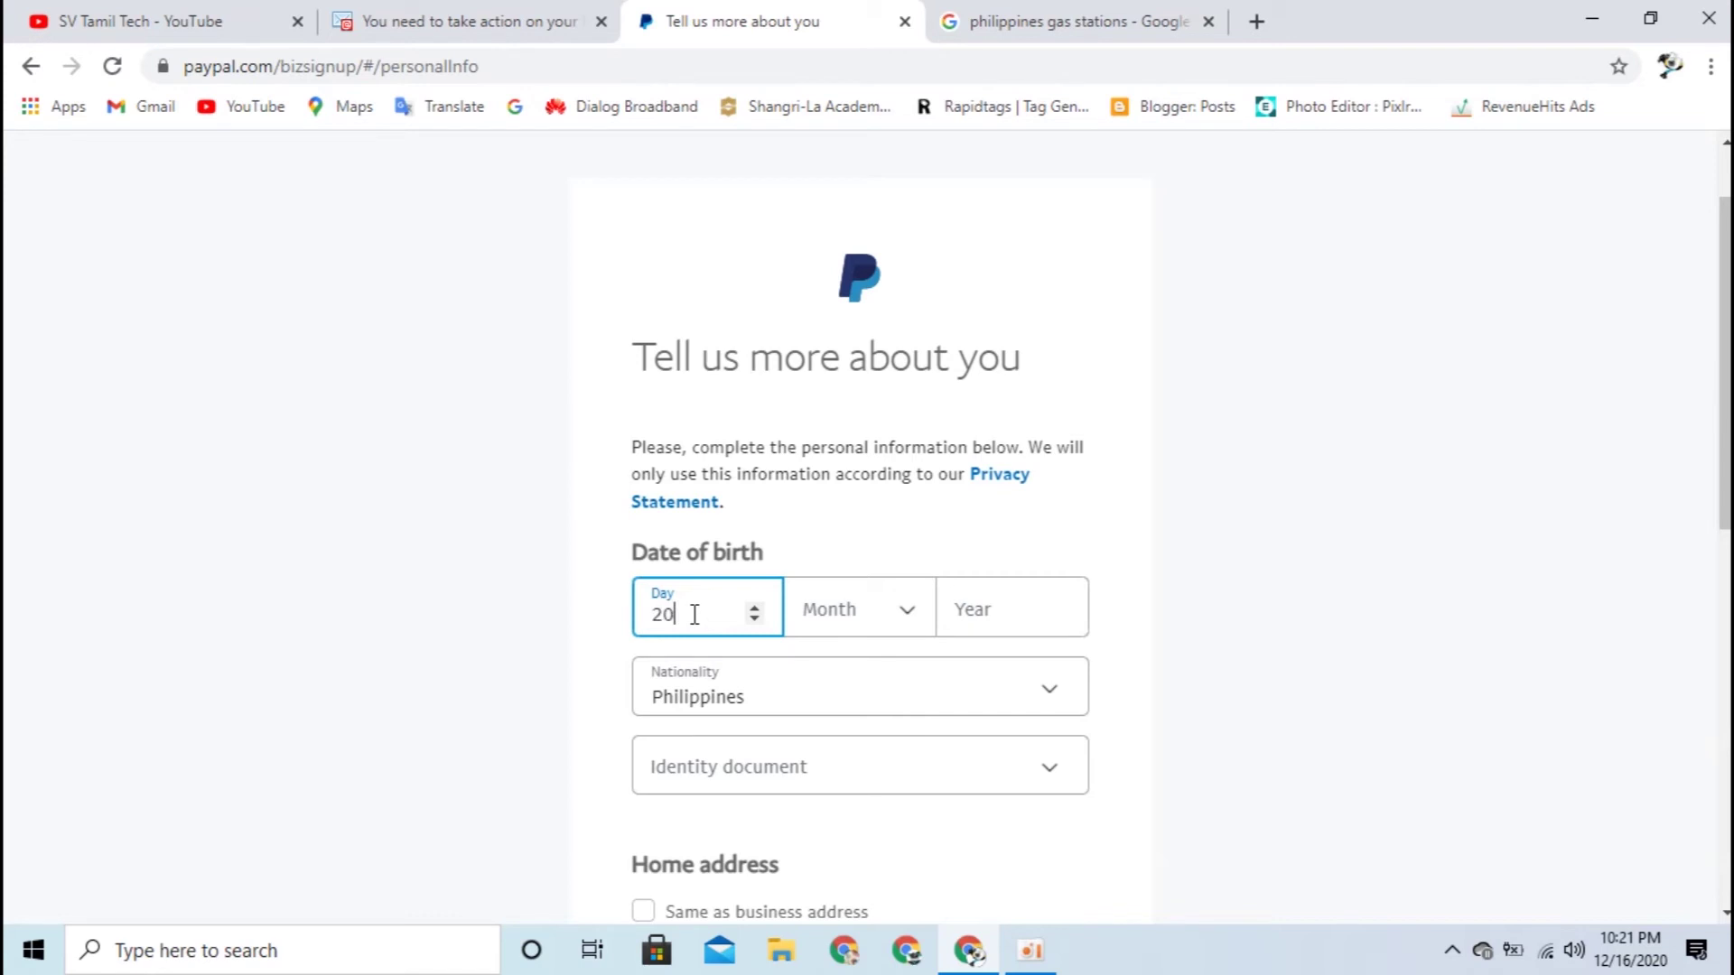
left_click(904, 614)
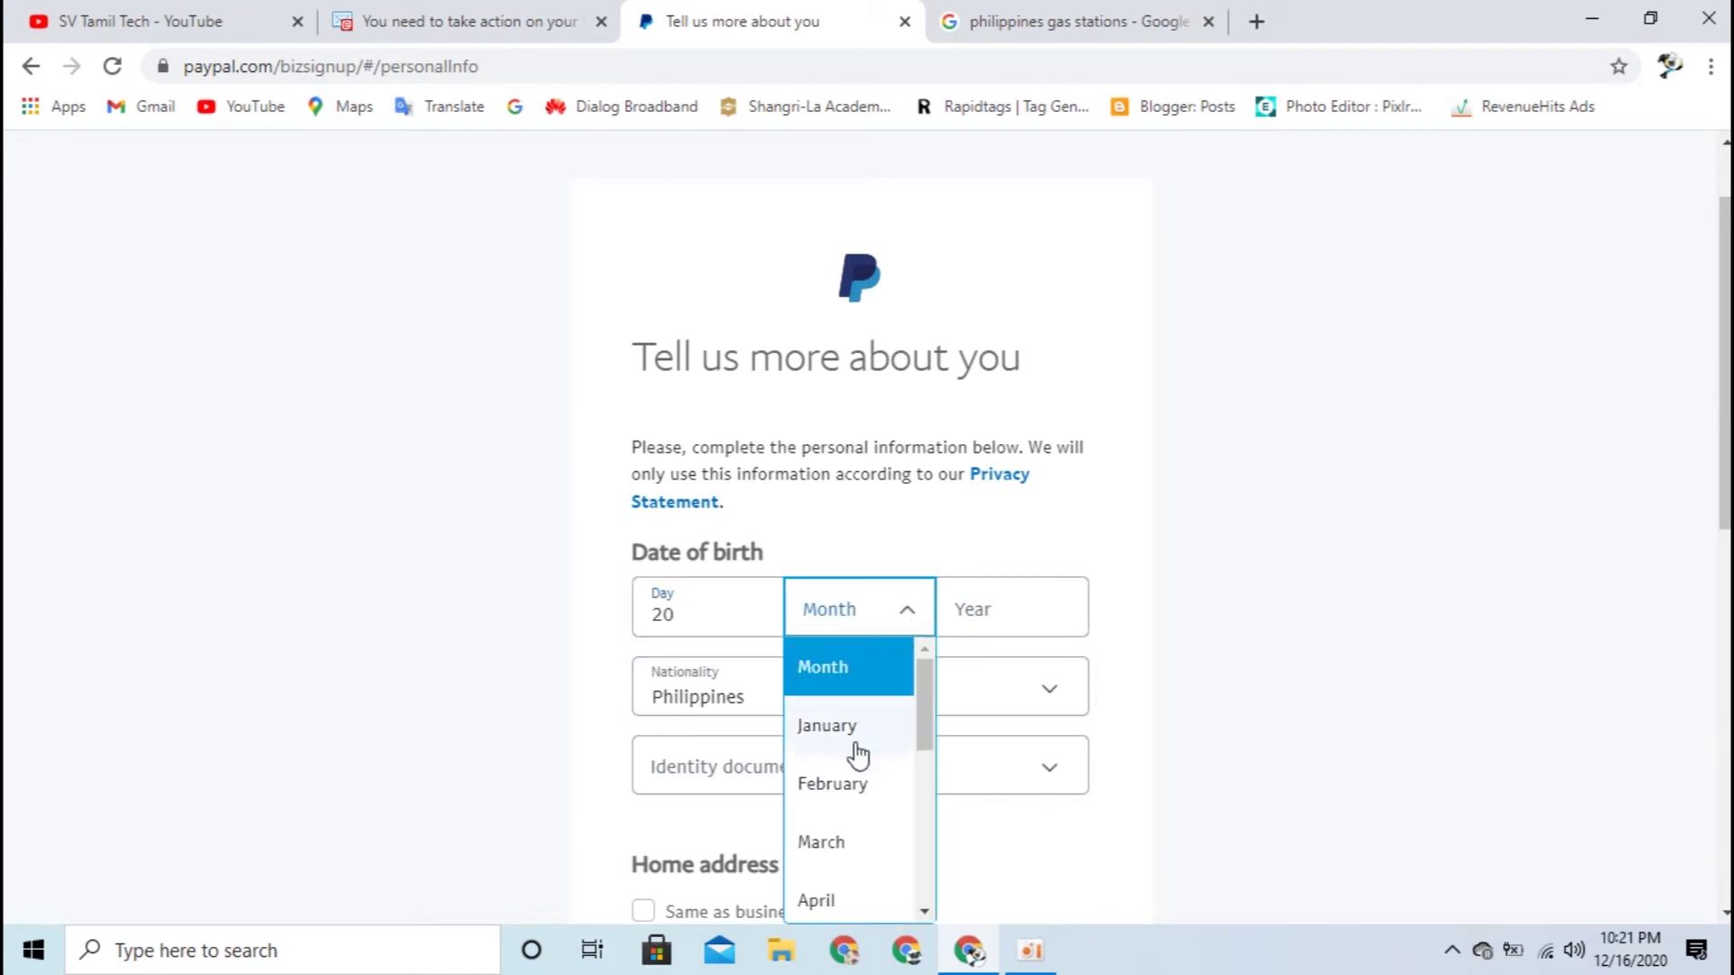
left_click(840, 845)
left_click(990, 619)
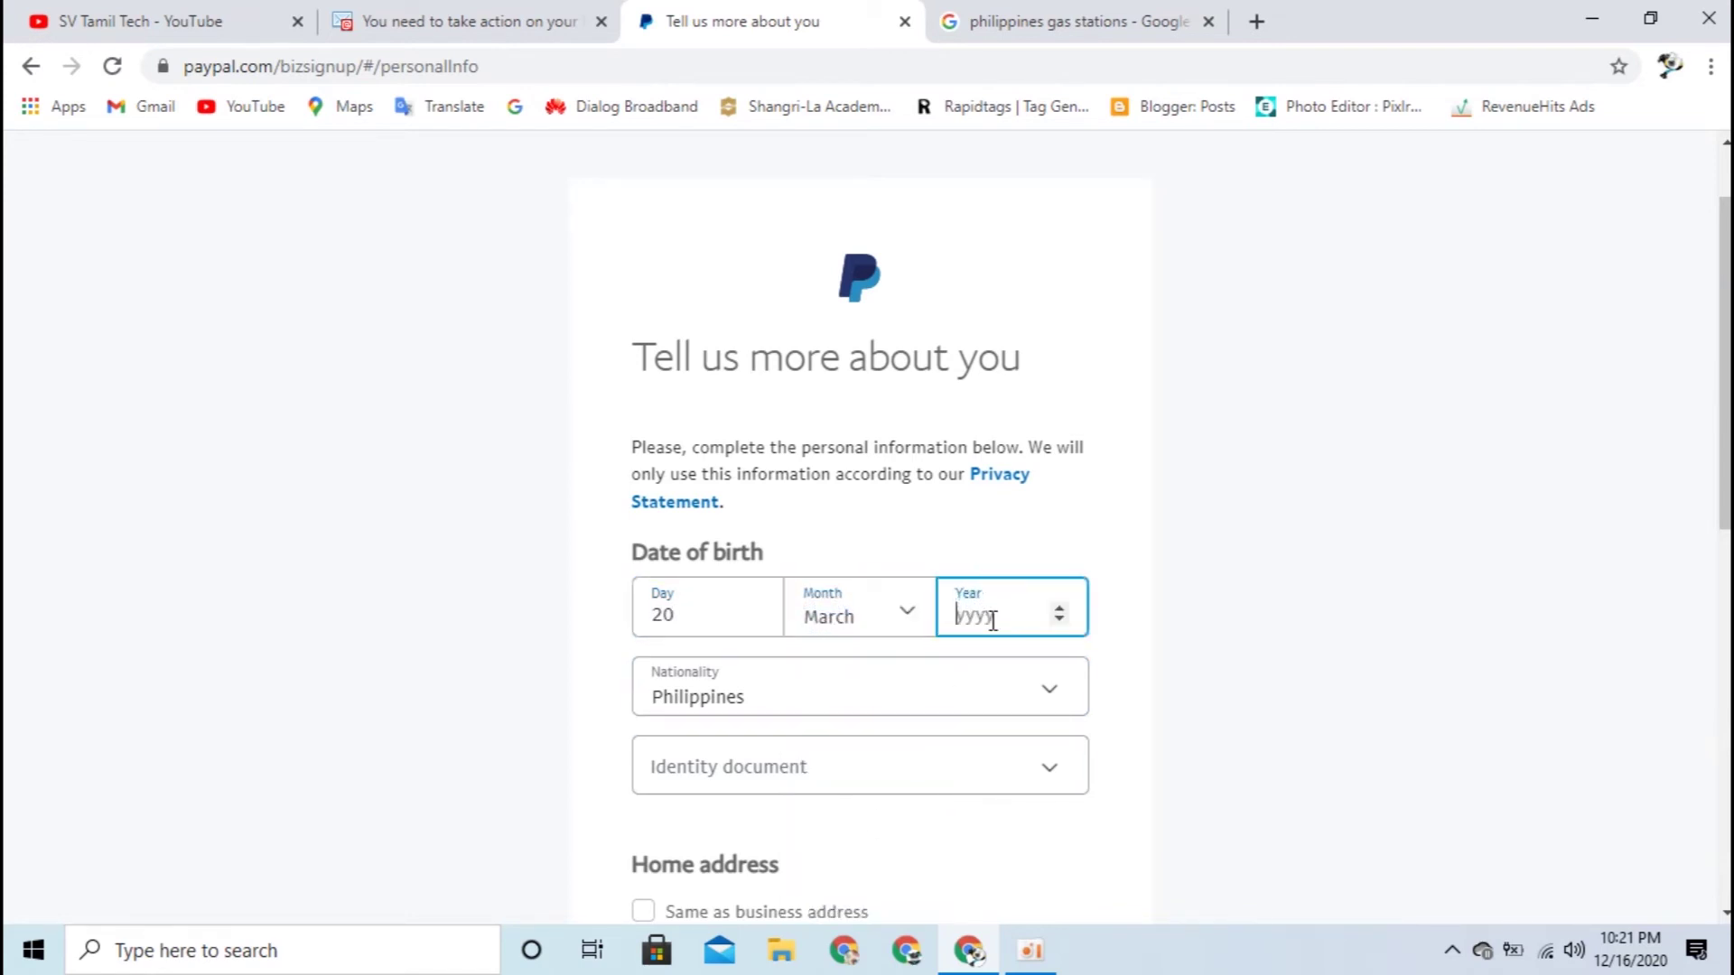
type("1995")
left_click(555, 602)
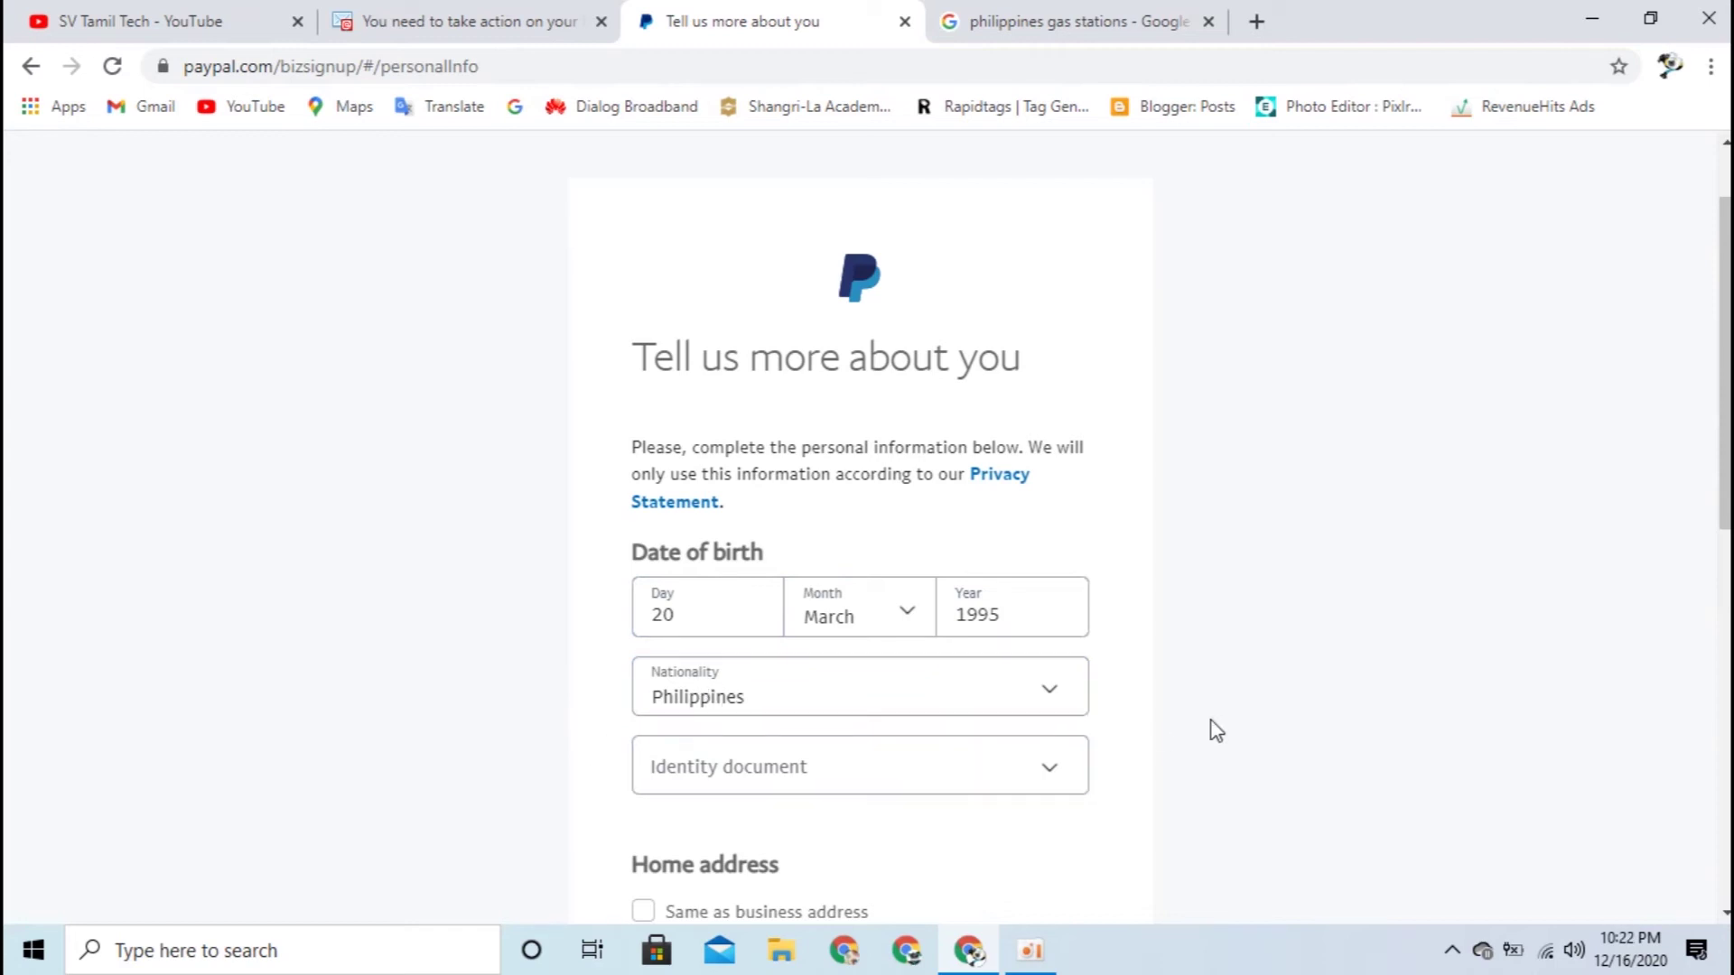
Step: Show the identity document type options
scroll(1215, 728, "down", 1)
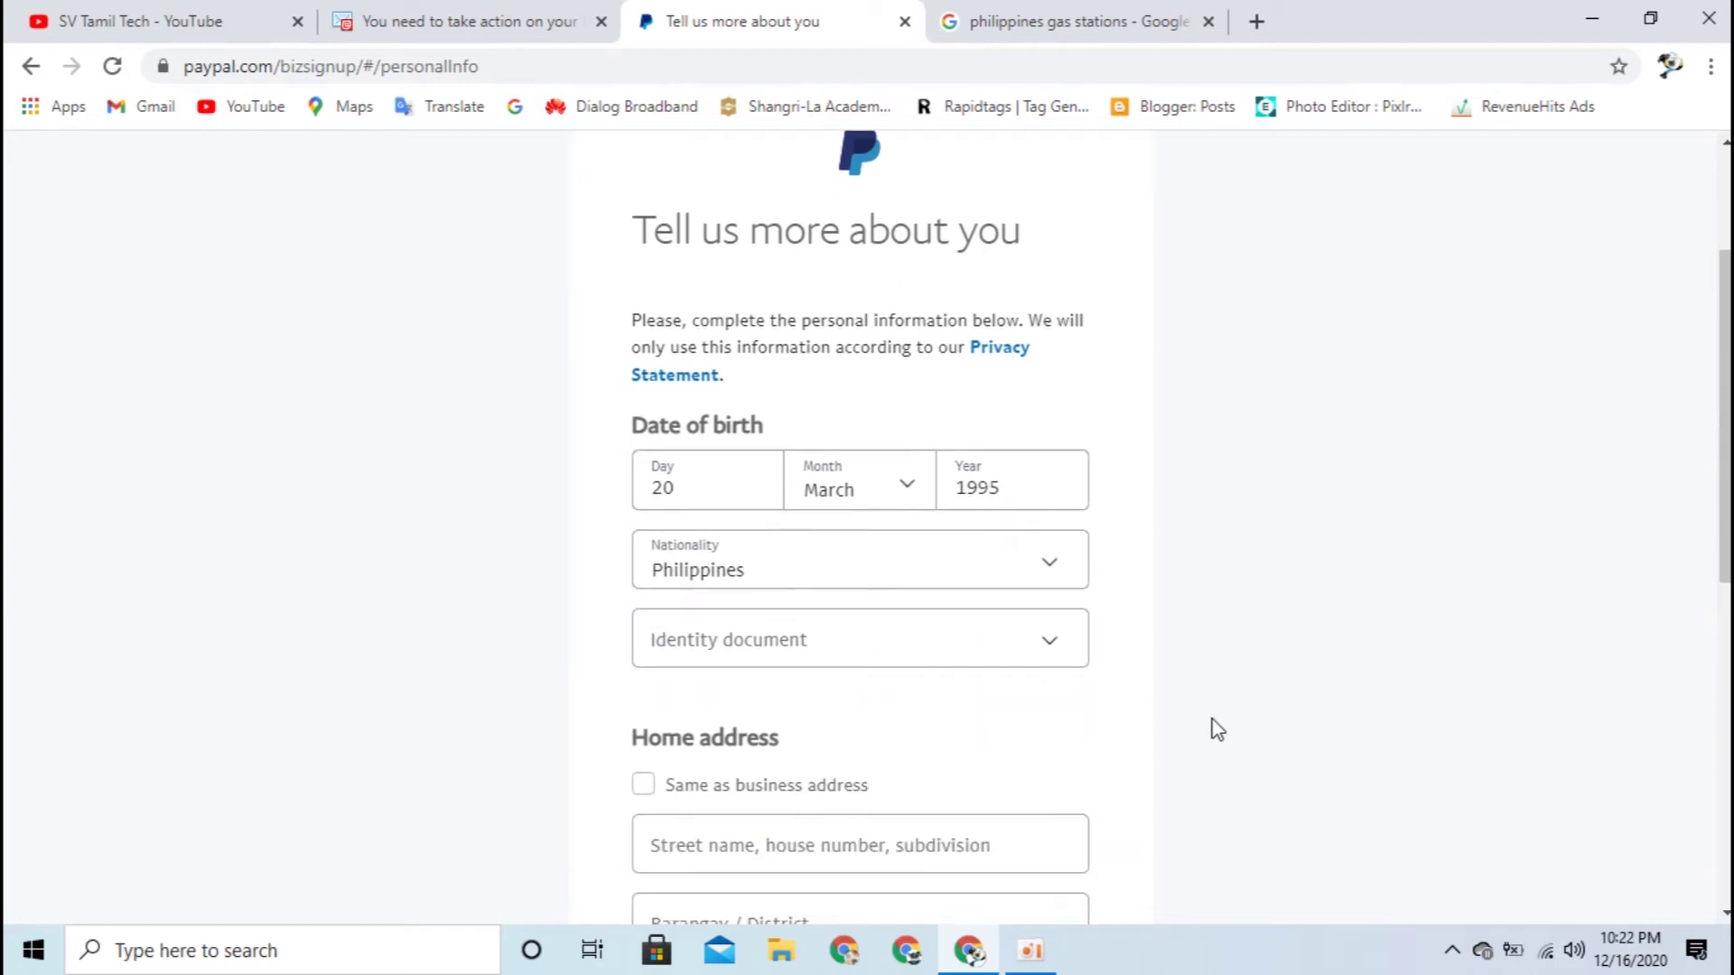
left_click(753, 657)
scroll(1354, 623, "down", 2)
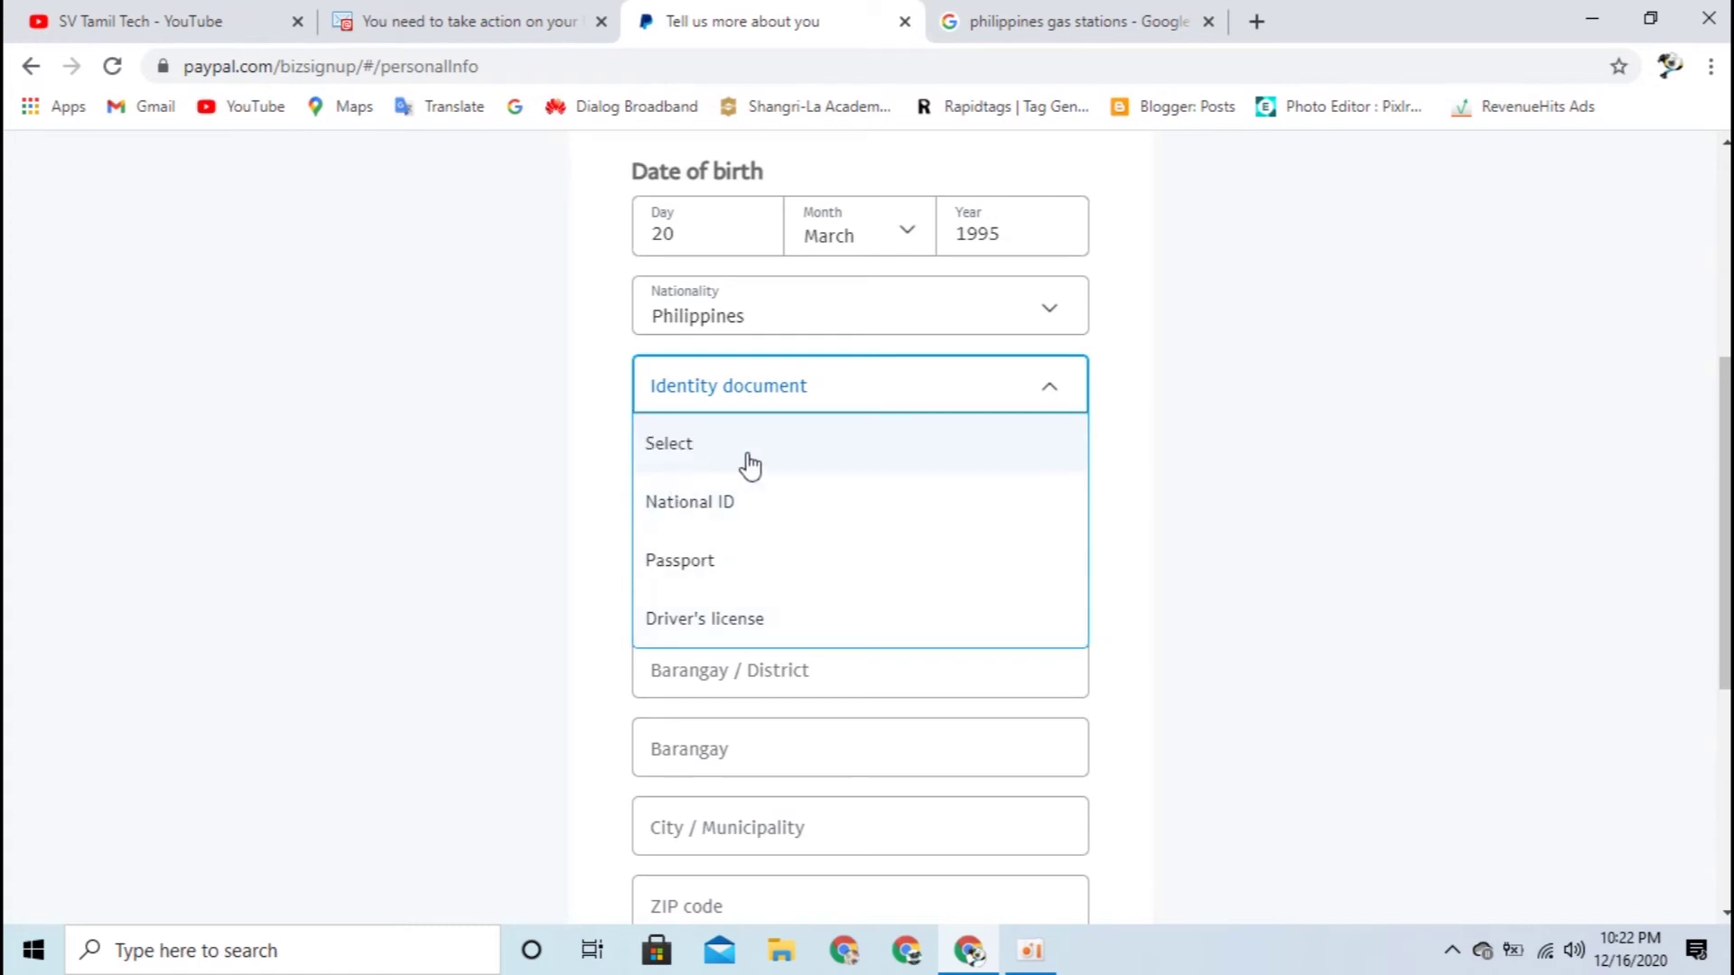
Step: Choose Driver's license as the identity document and enter the license number
left_click(753, 623)
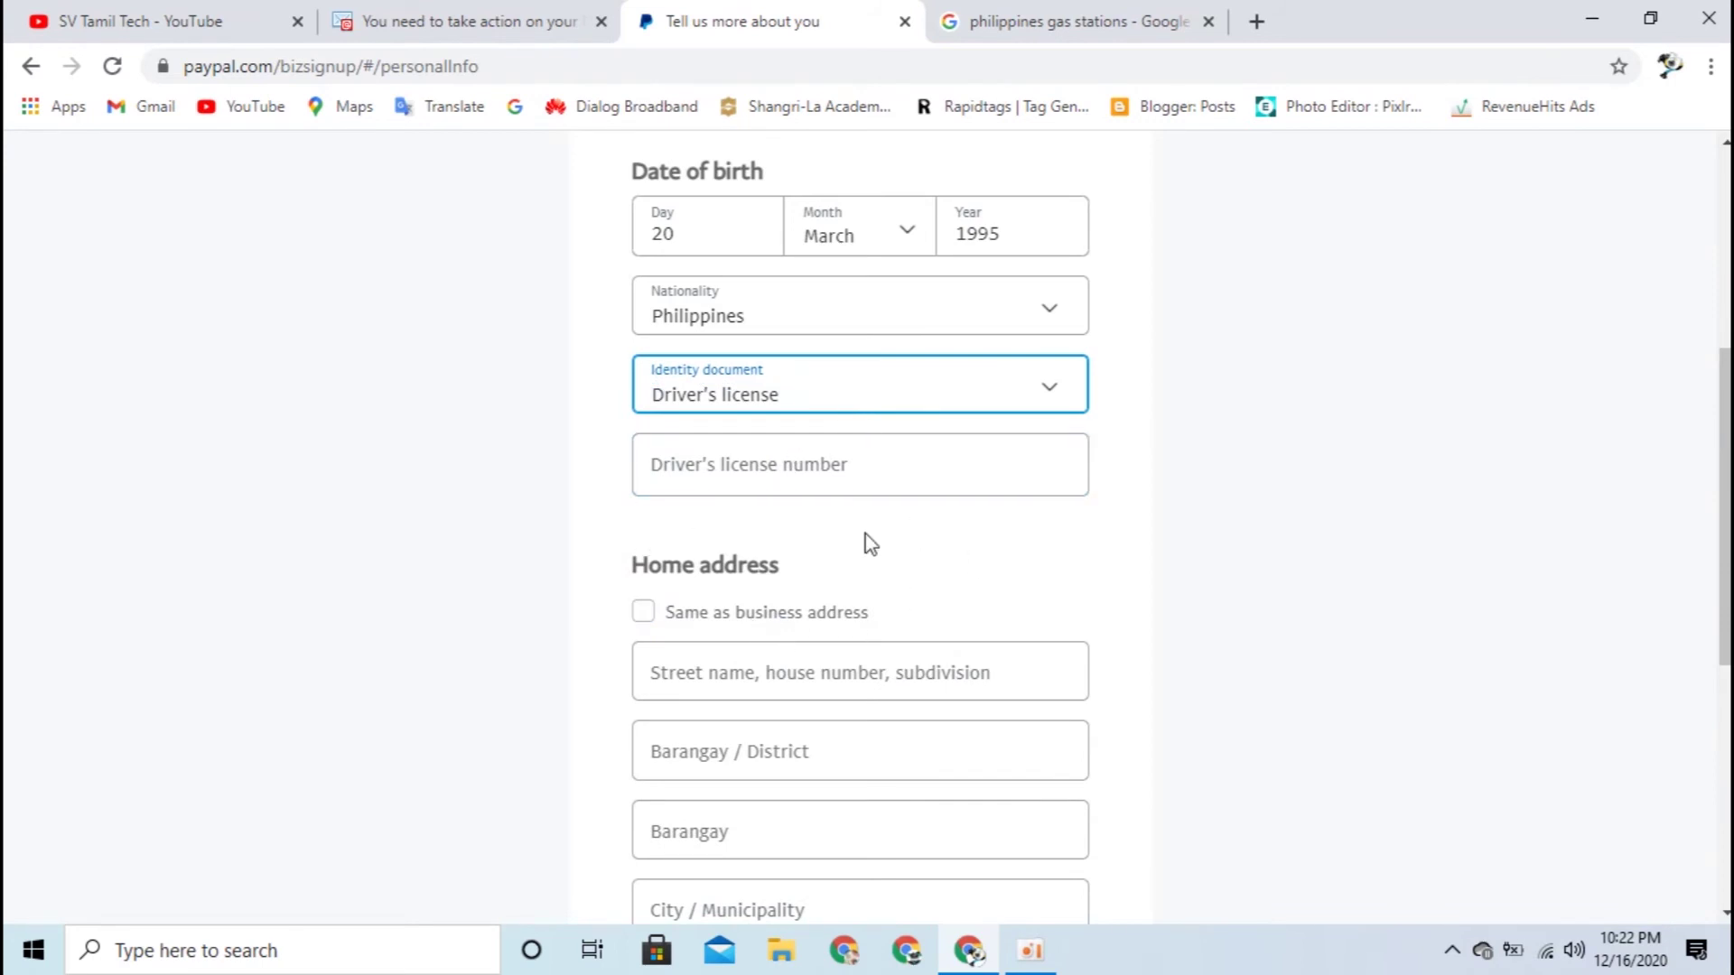
left_click(874, 469)
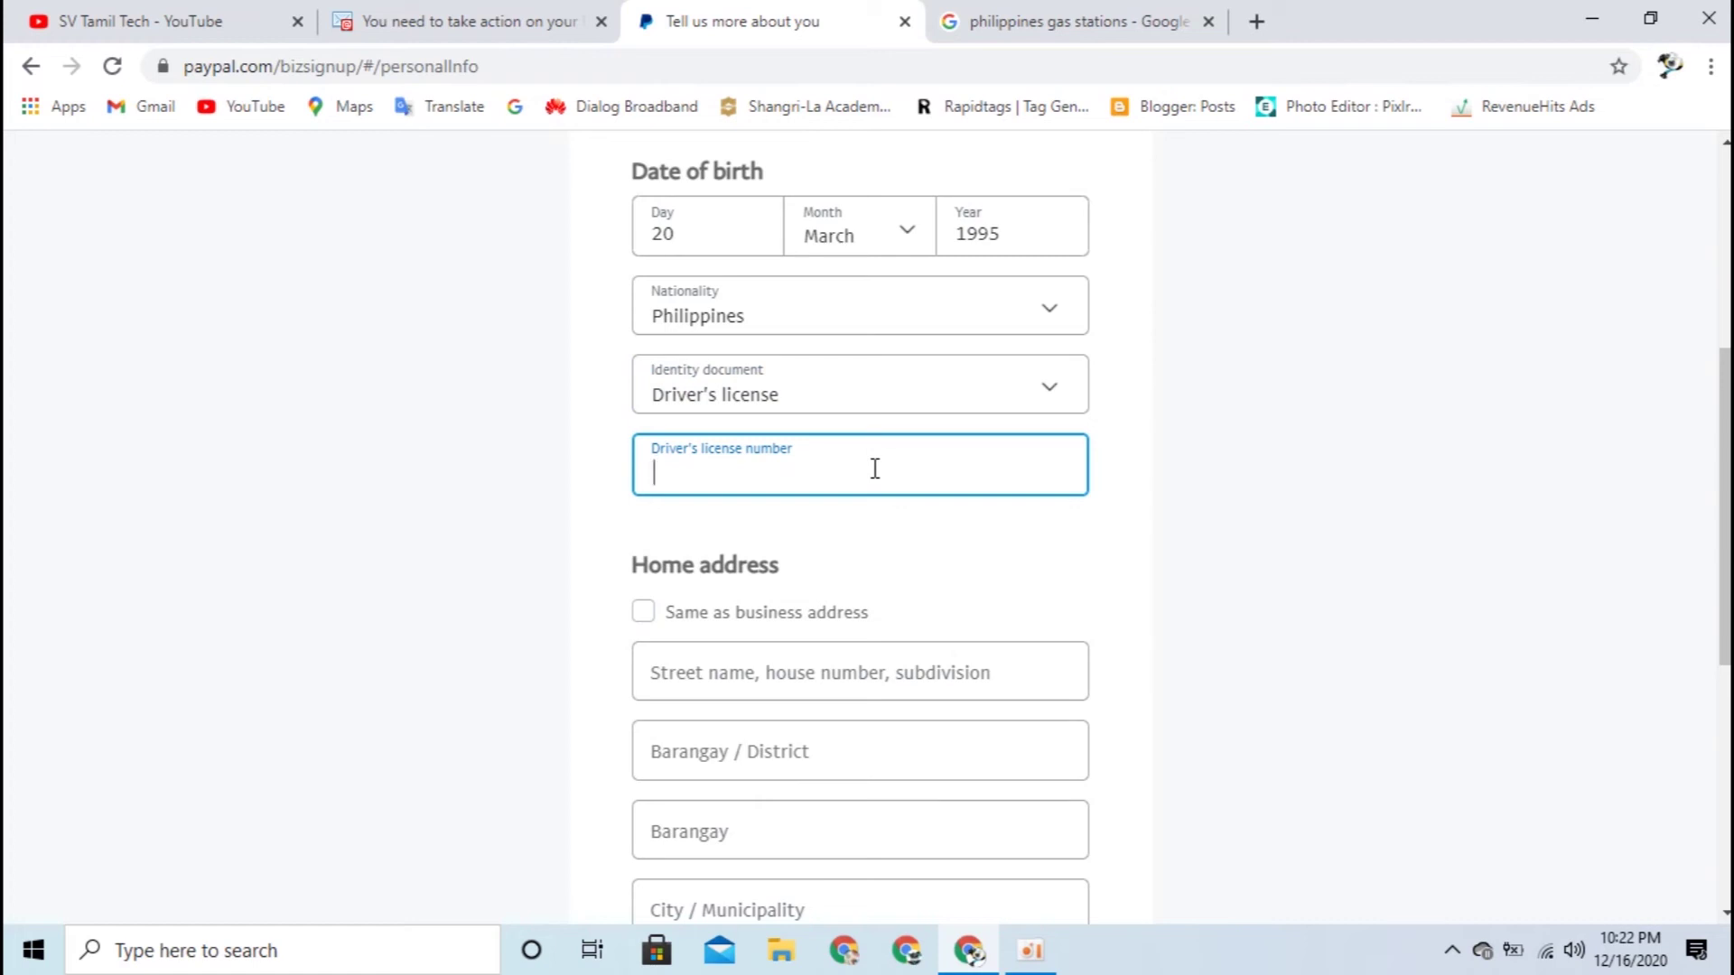
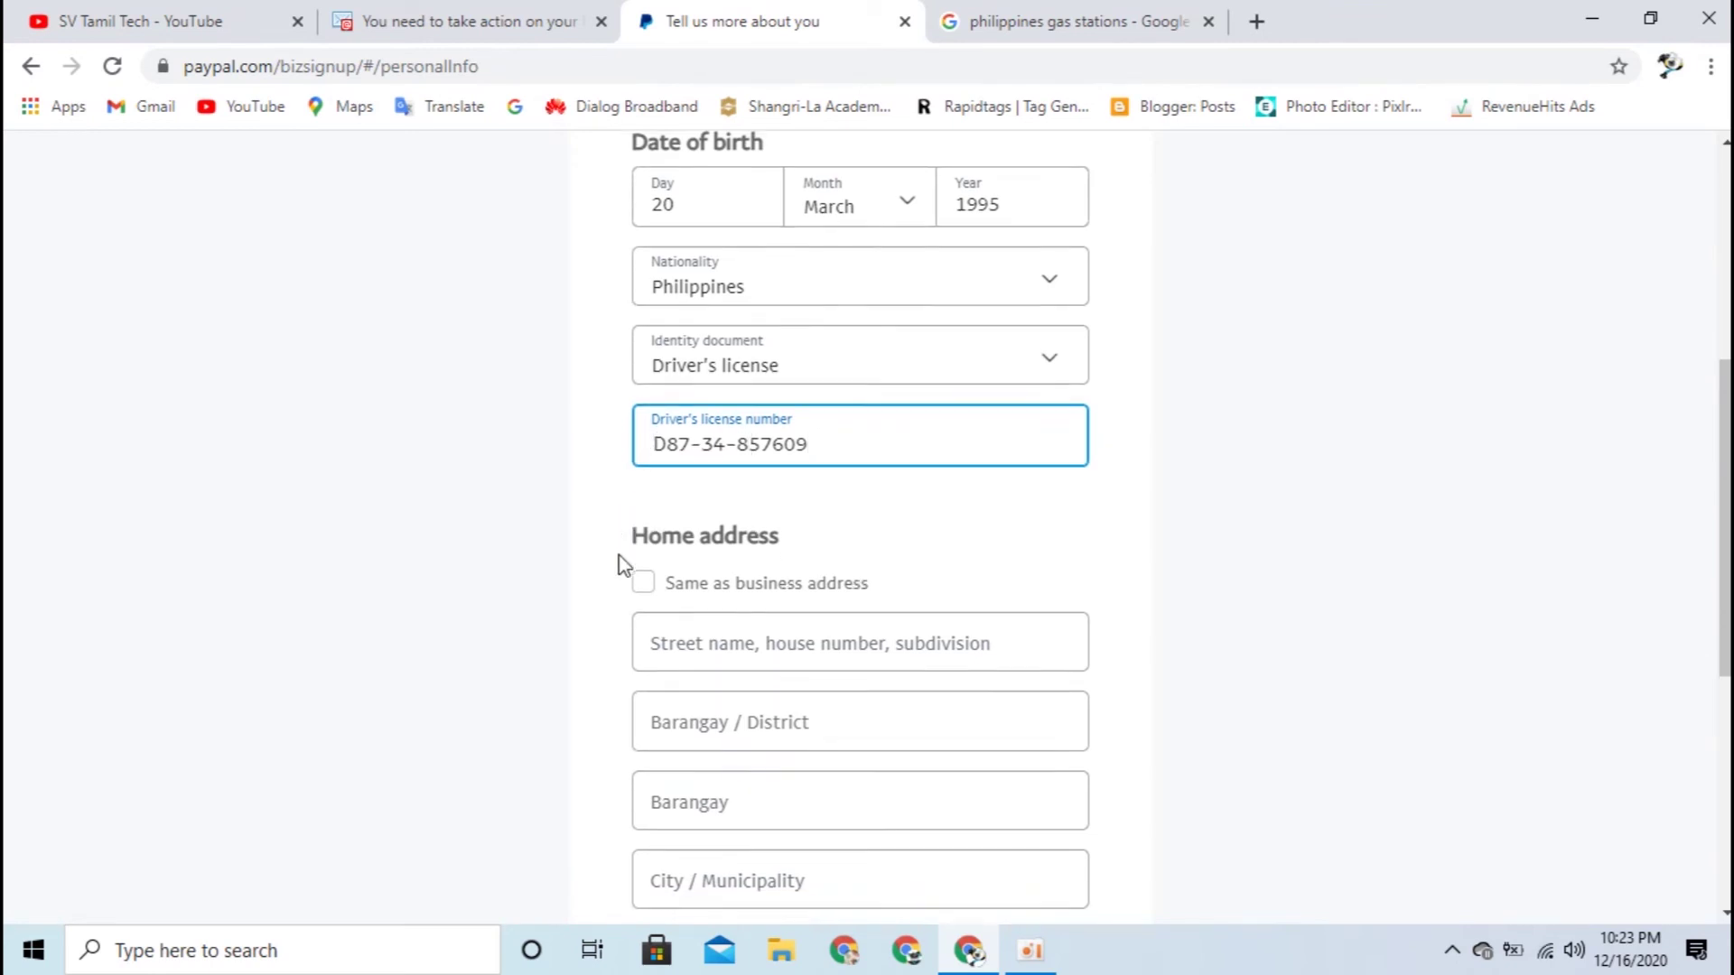
Step: Tick Same as business address for the home address and submit the form
scroll(619, 560, "down", 4)
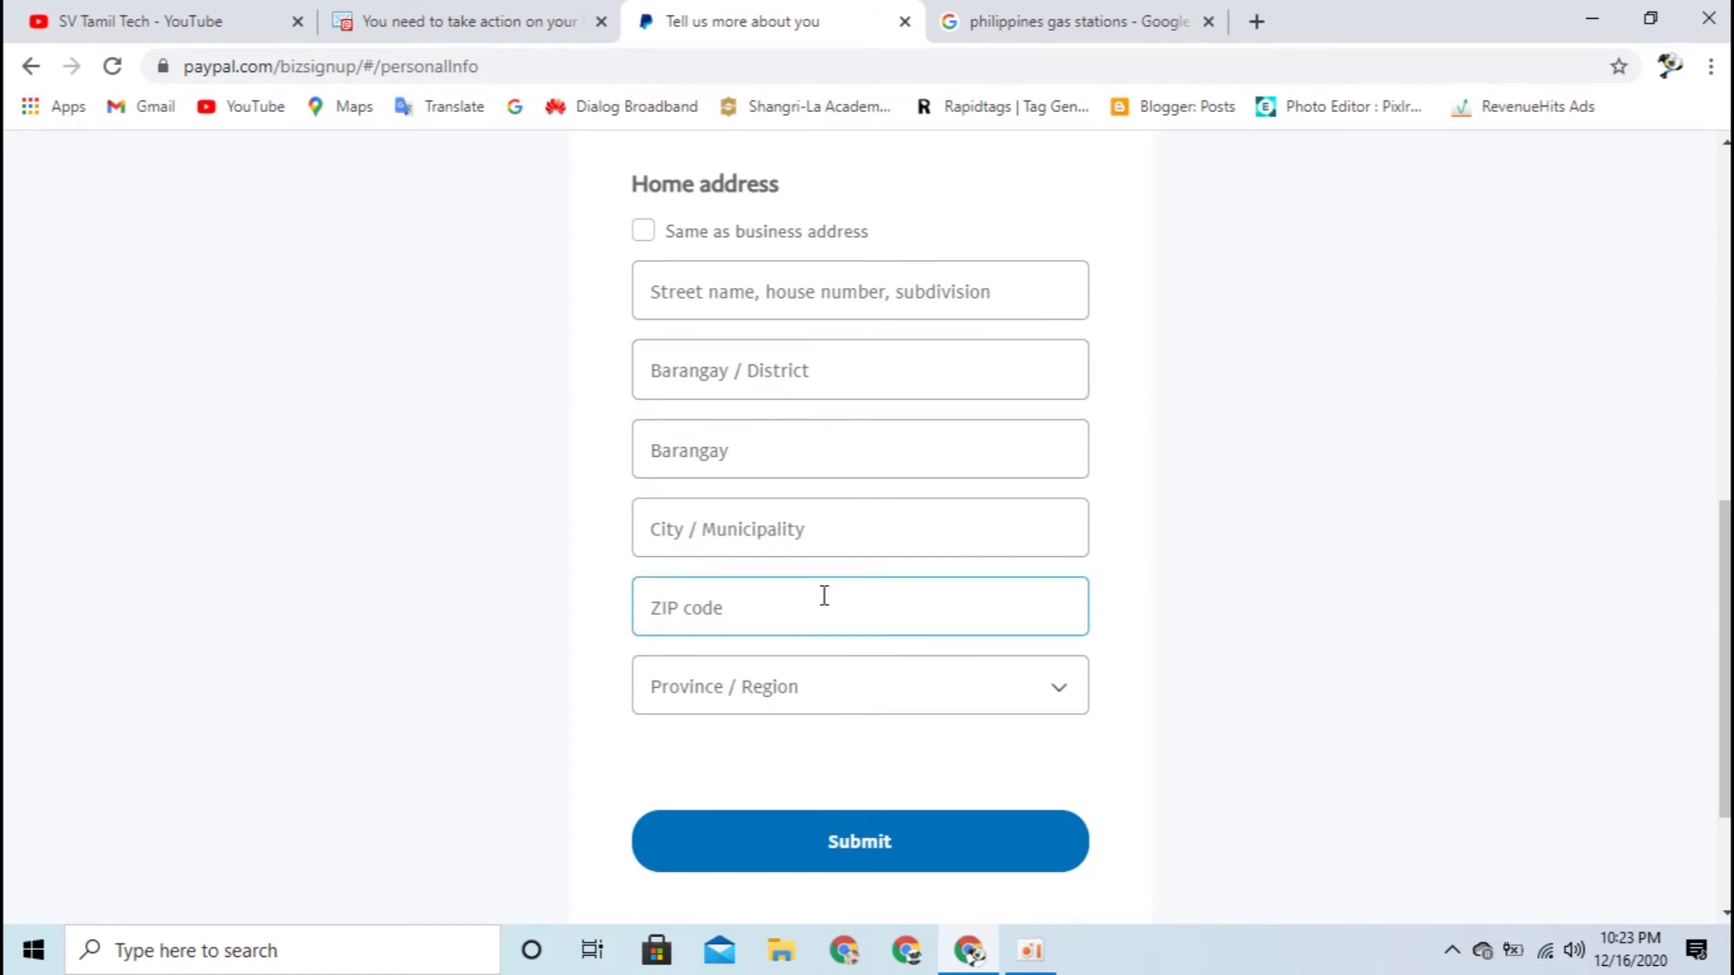
scroll(578, 632, "up", 3)
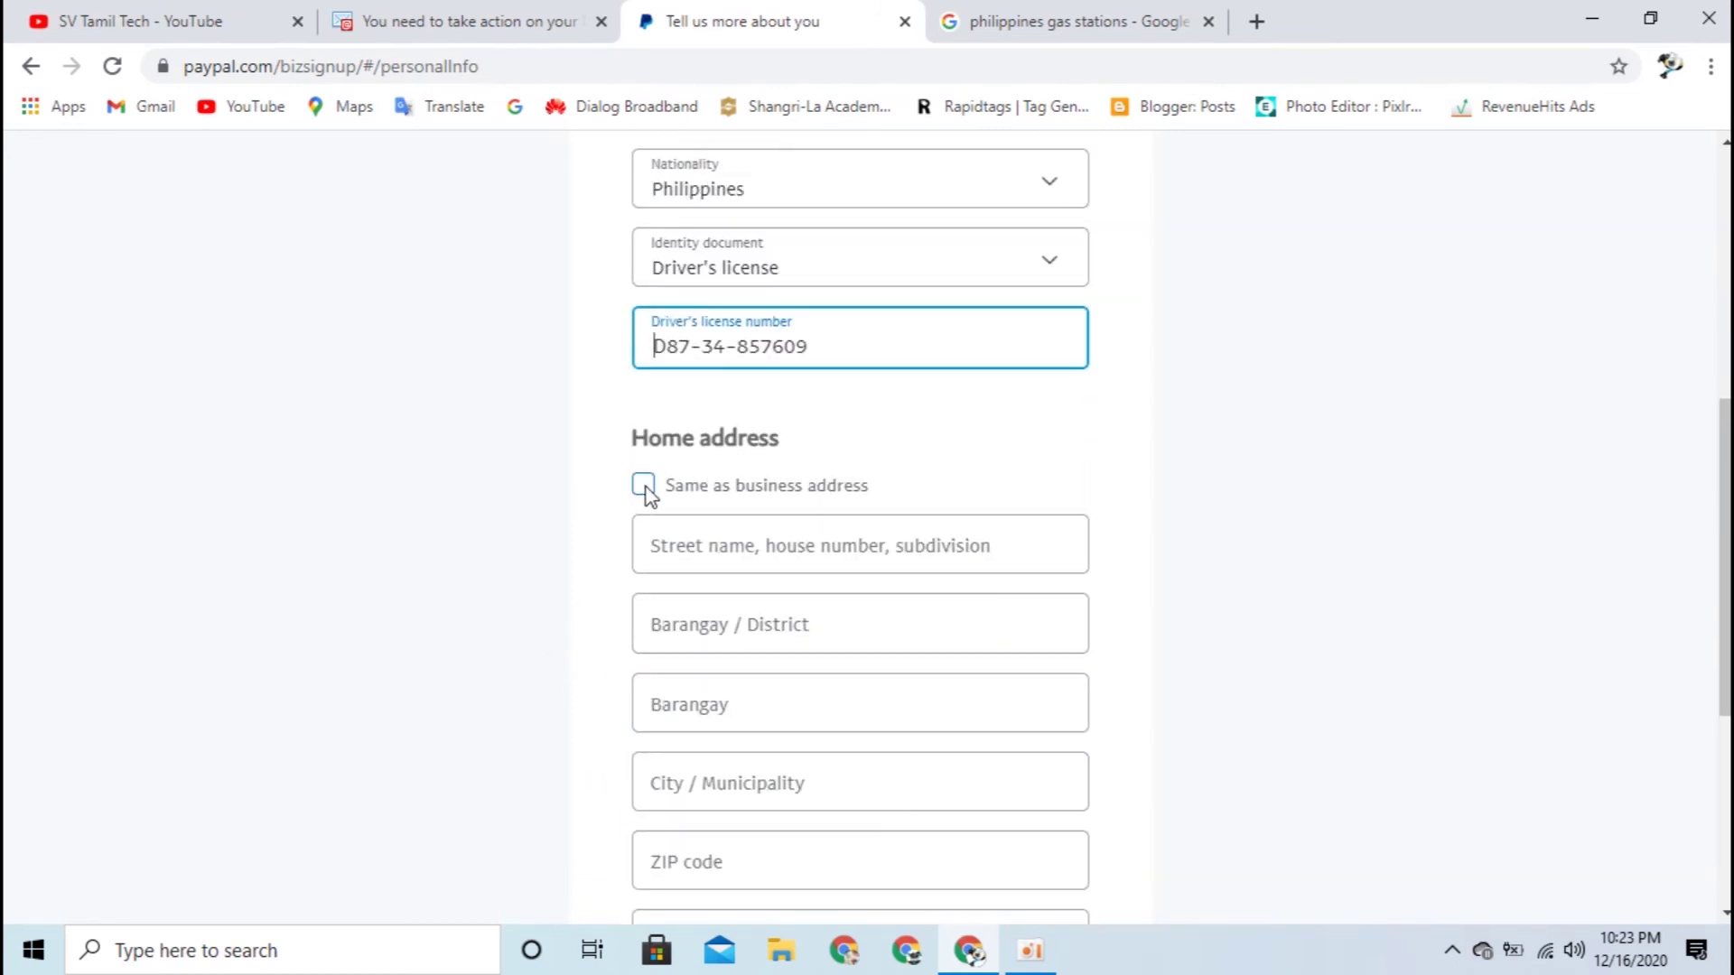
left_click(644, 487)
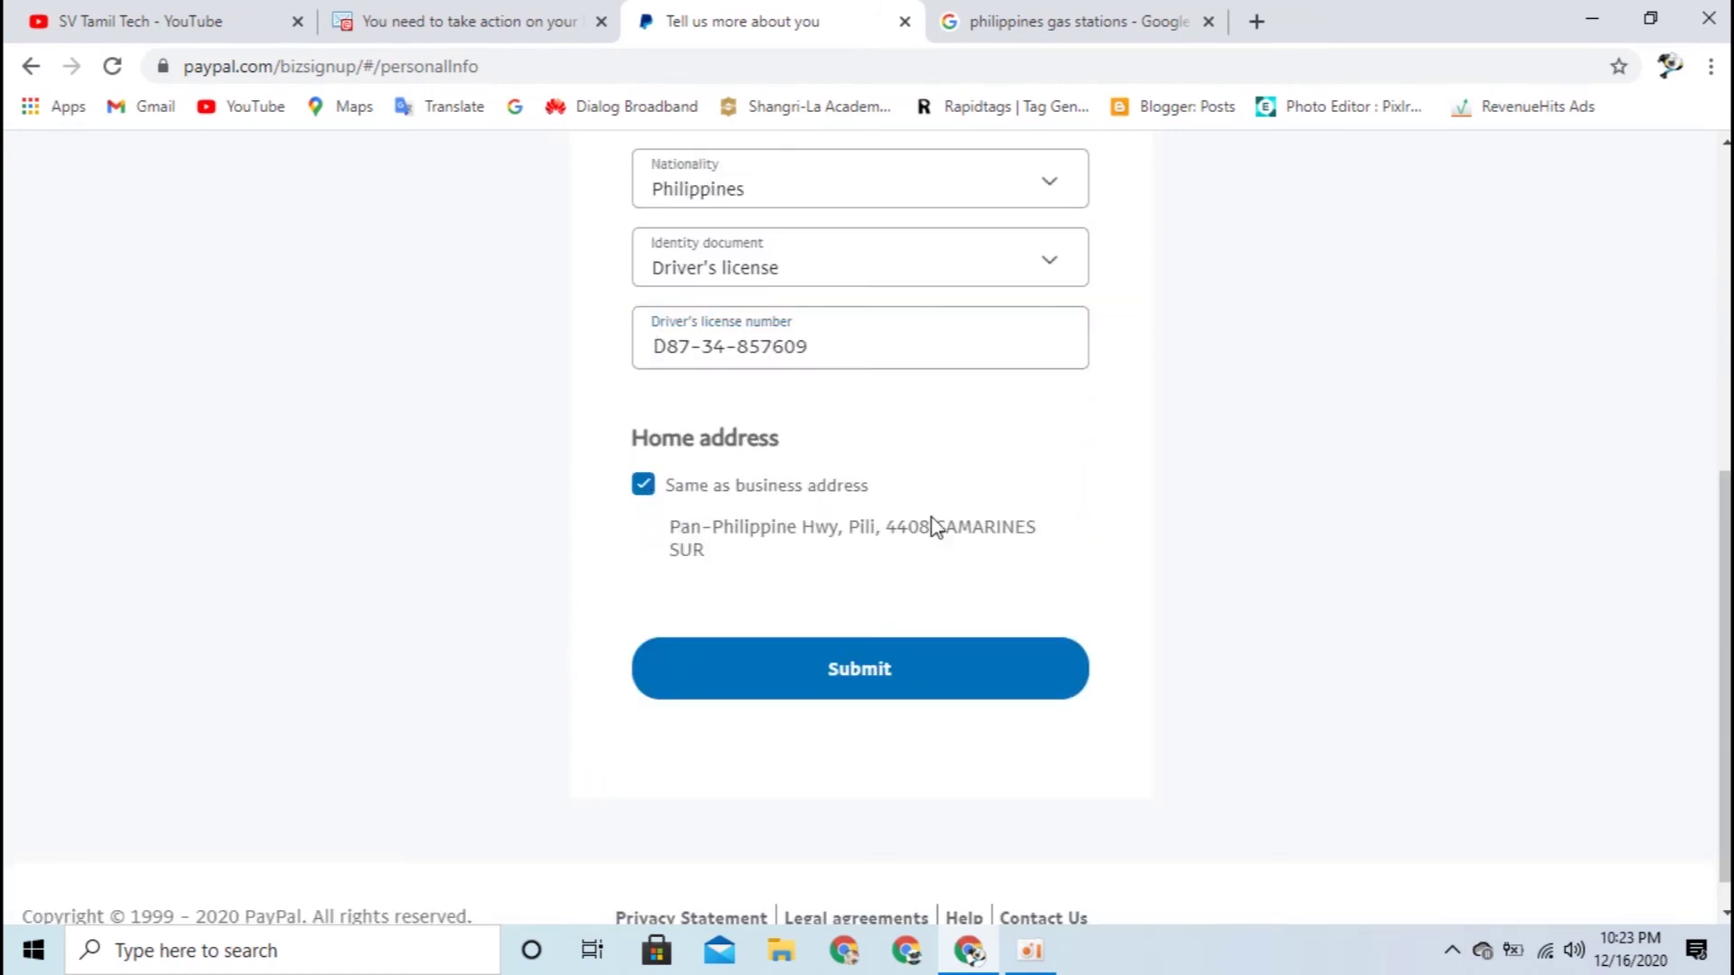
scroll(865, 564, "up", 4)
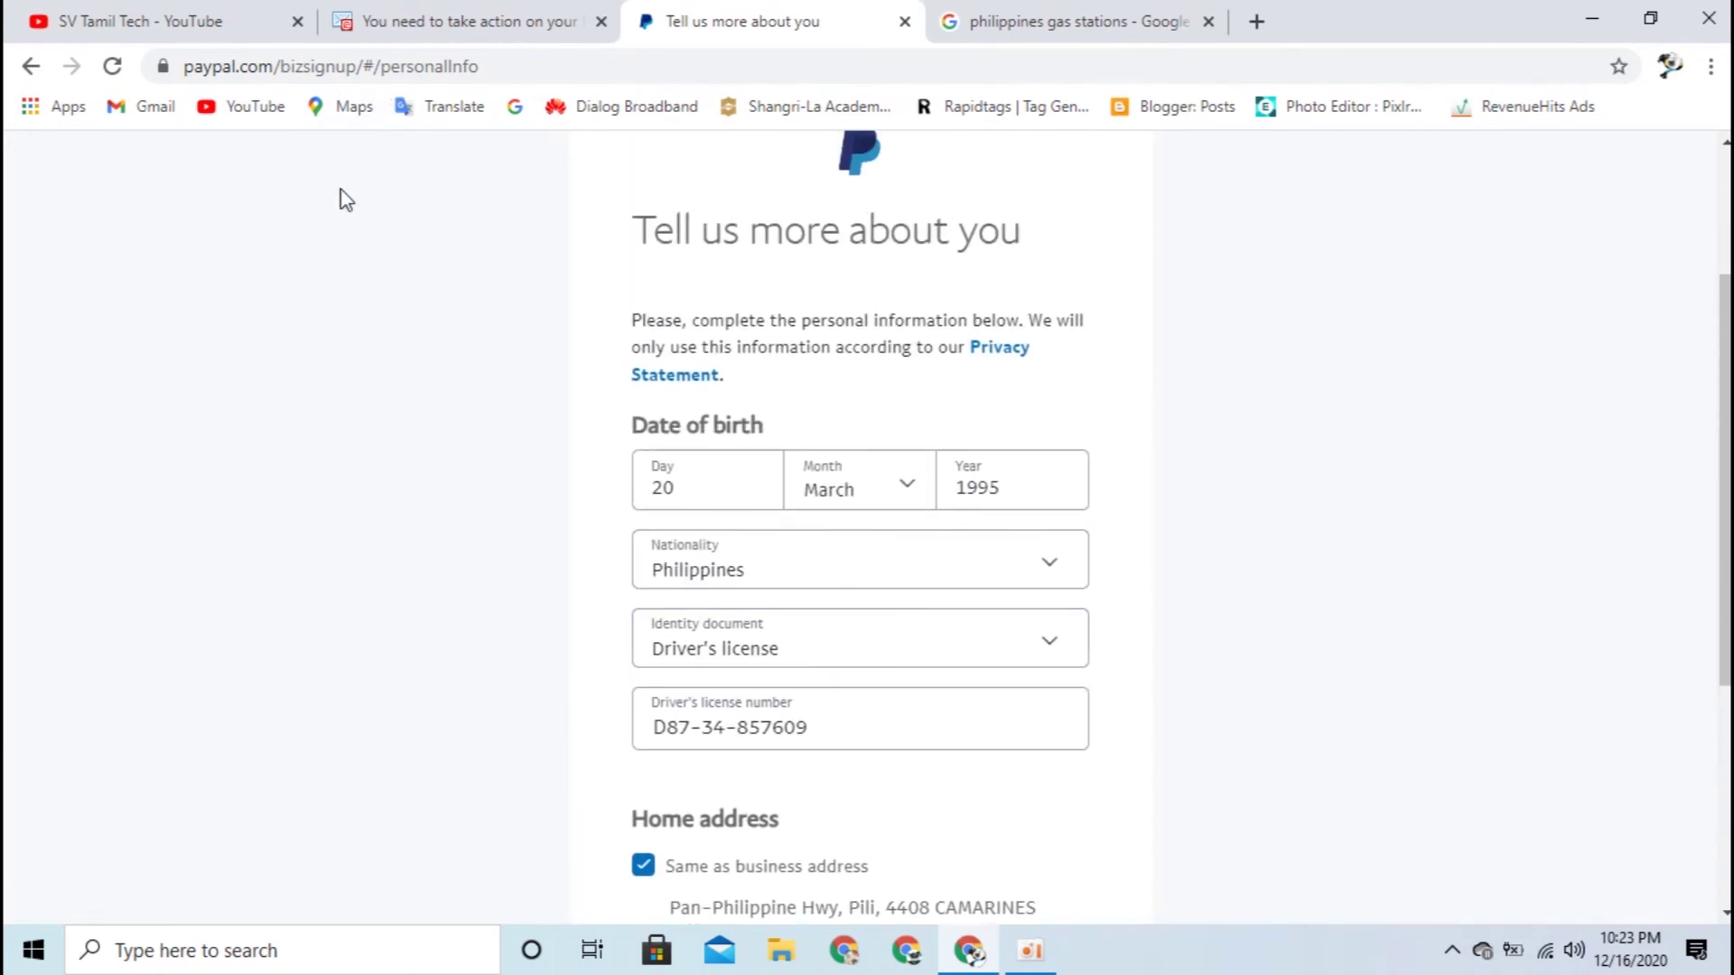
scroll(1340, 447, "down", 1)
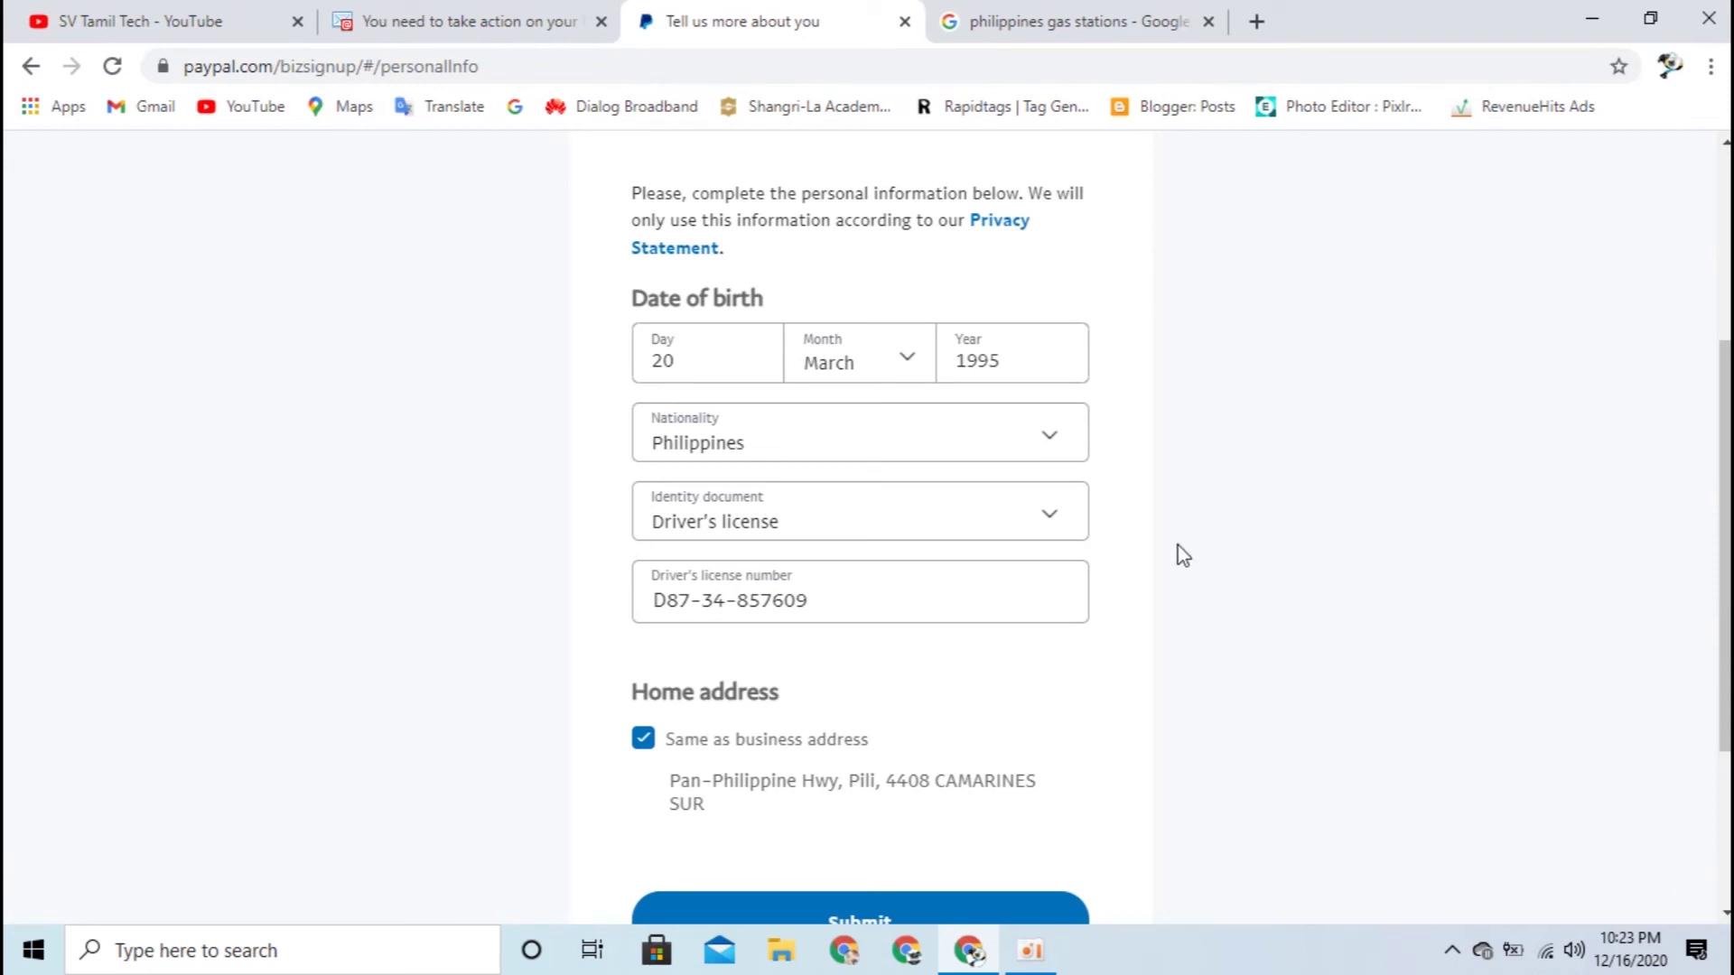
scroll(1273, 578, "down", 1)
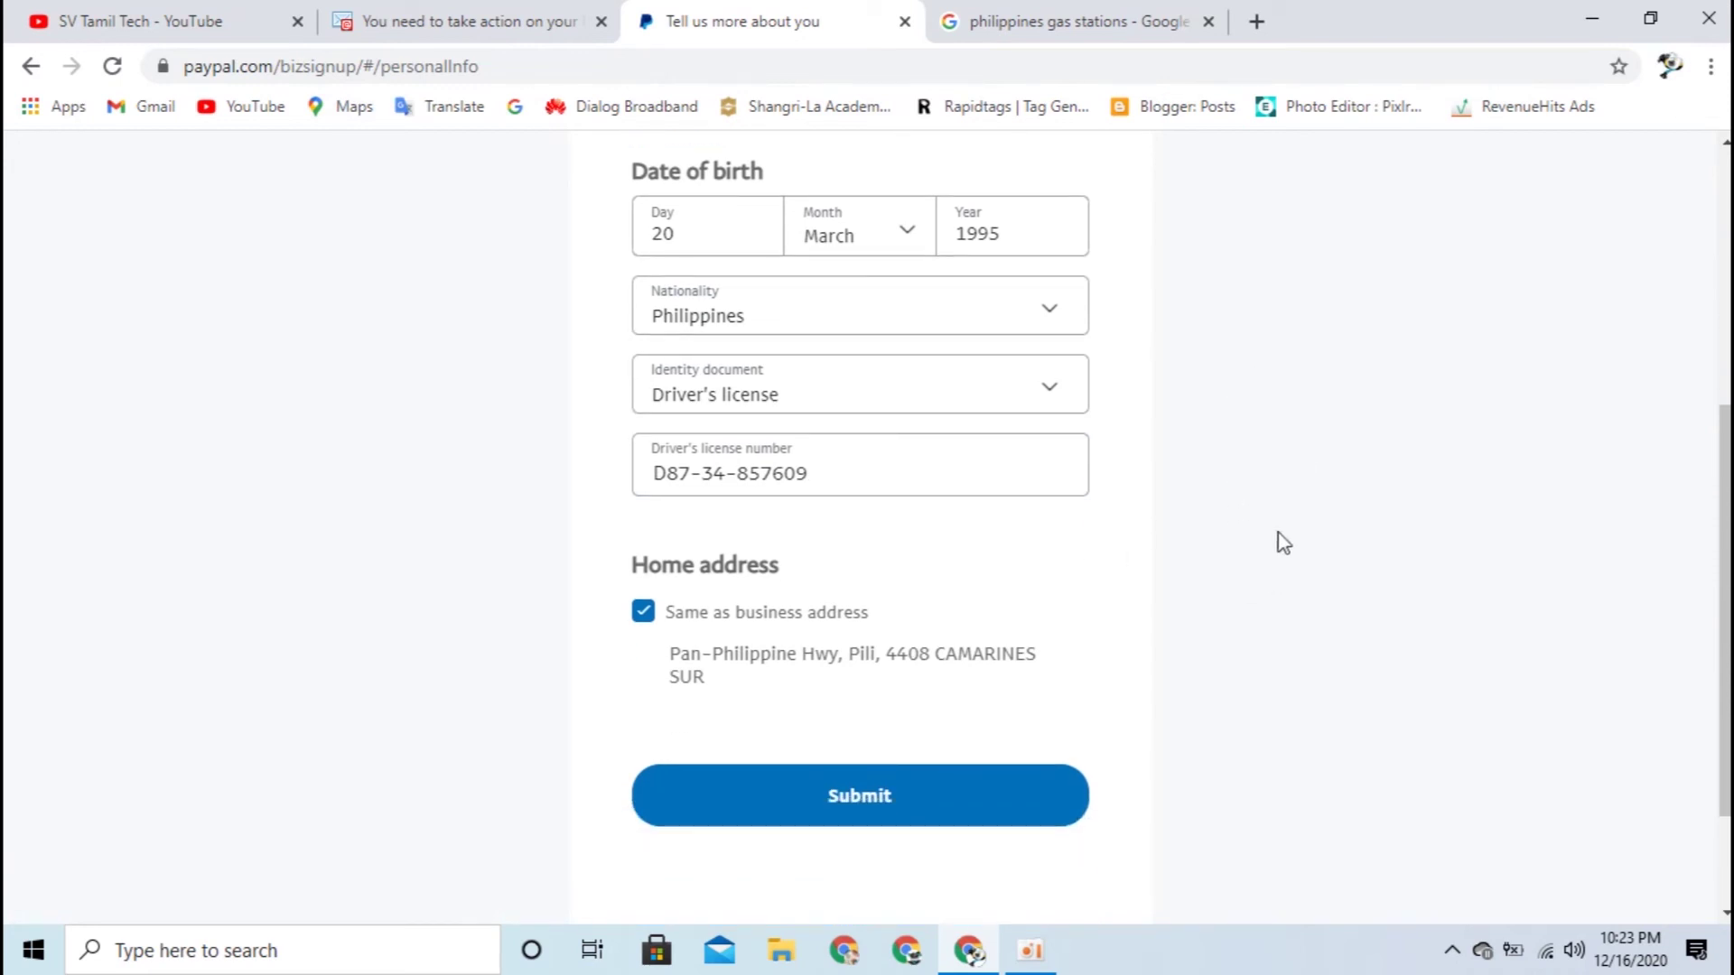
scroll(1393, 447, "down", 1)
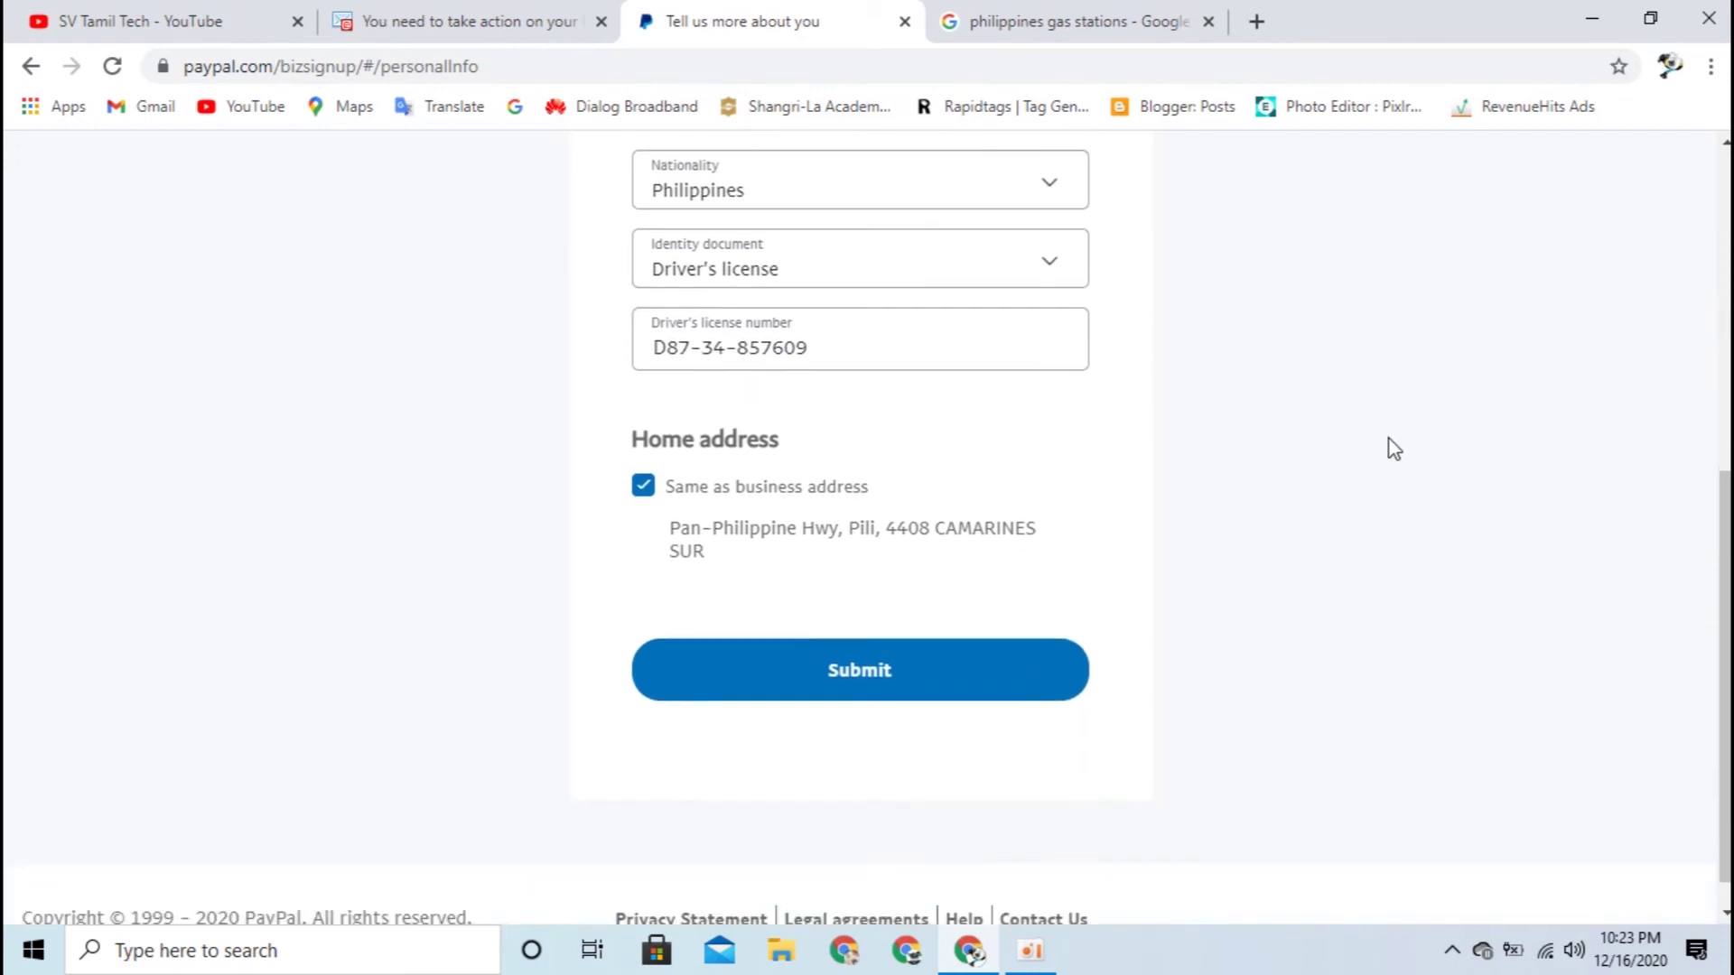
left_click(923, 695)
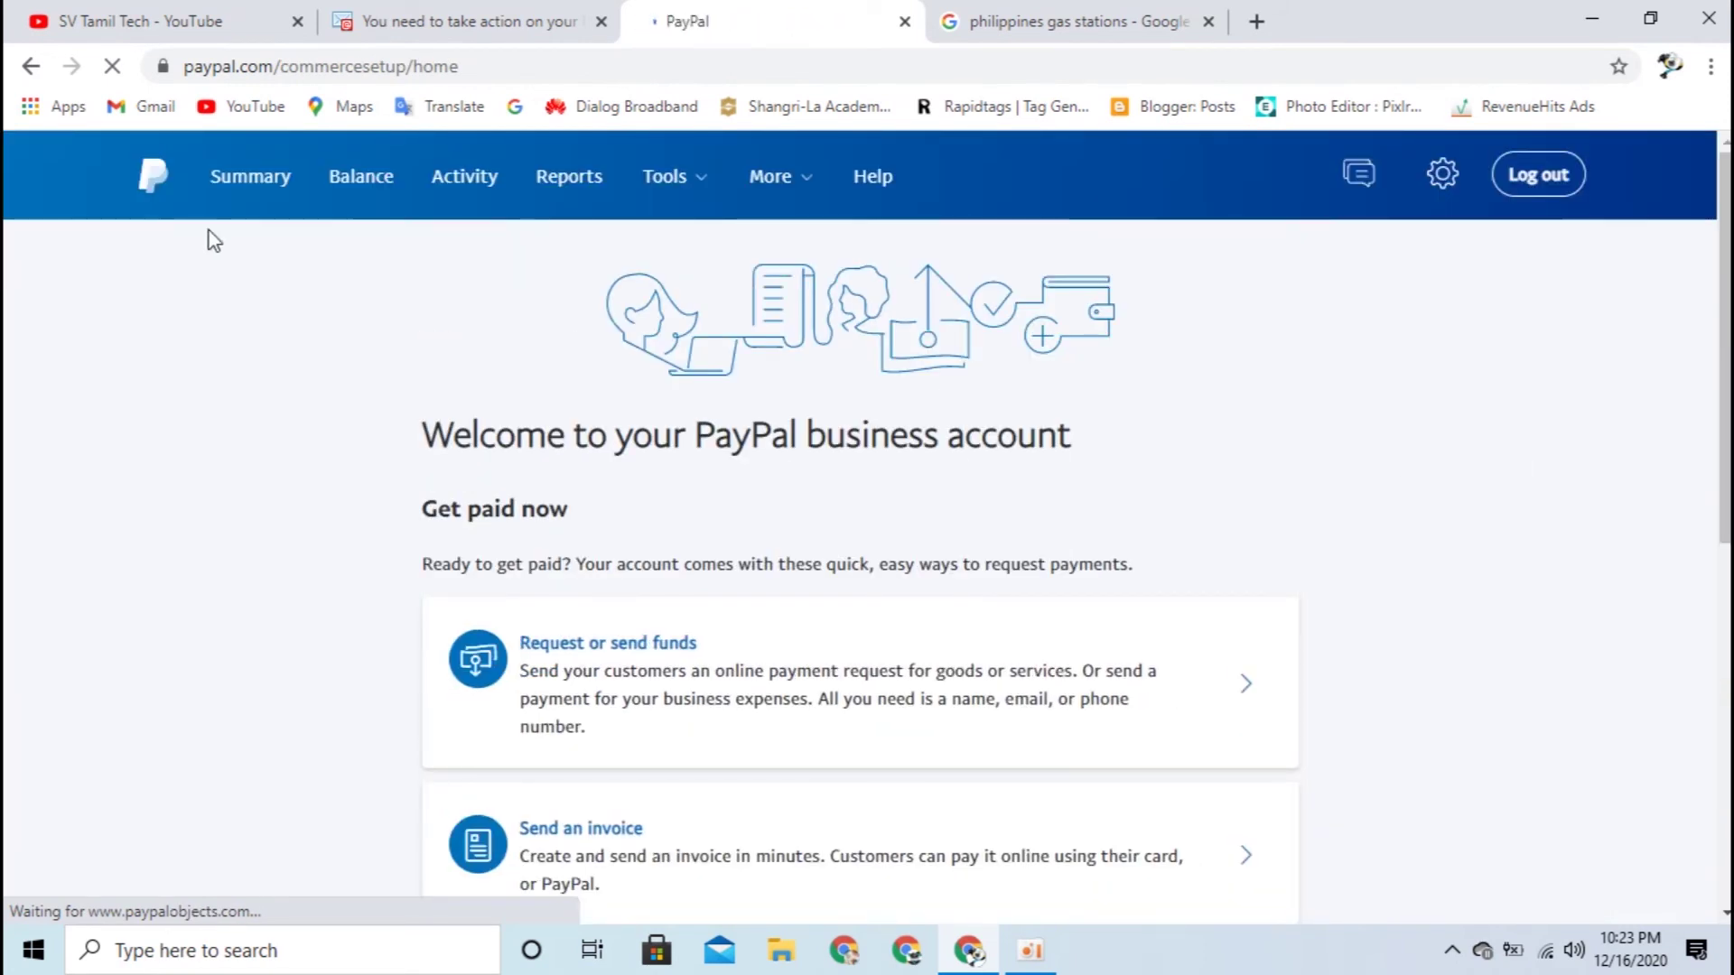
Step: Scroll through the new business account welcome page
scroll(1347, 423, "down", 8)
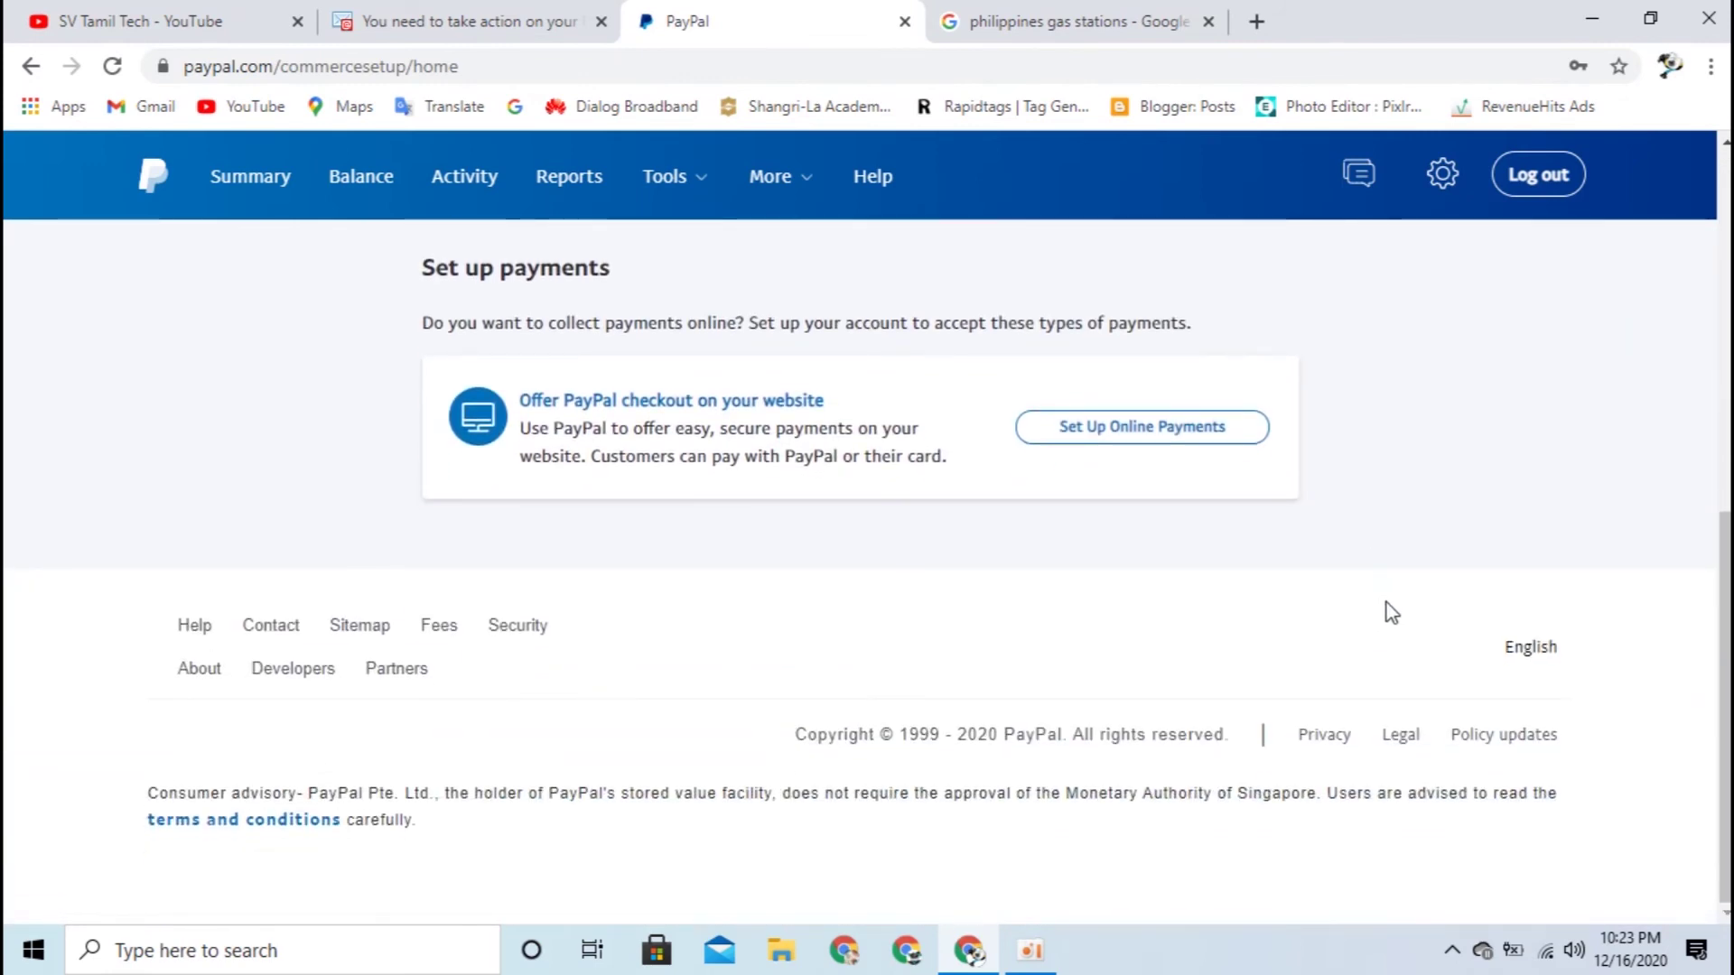
scroll(403, 795, "up", 8)
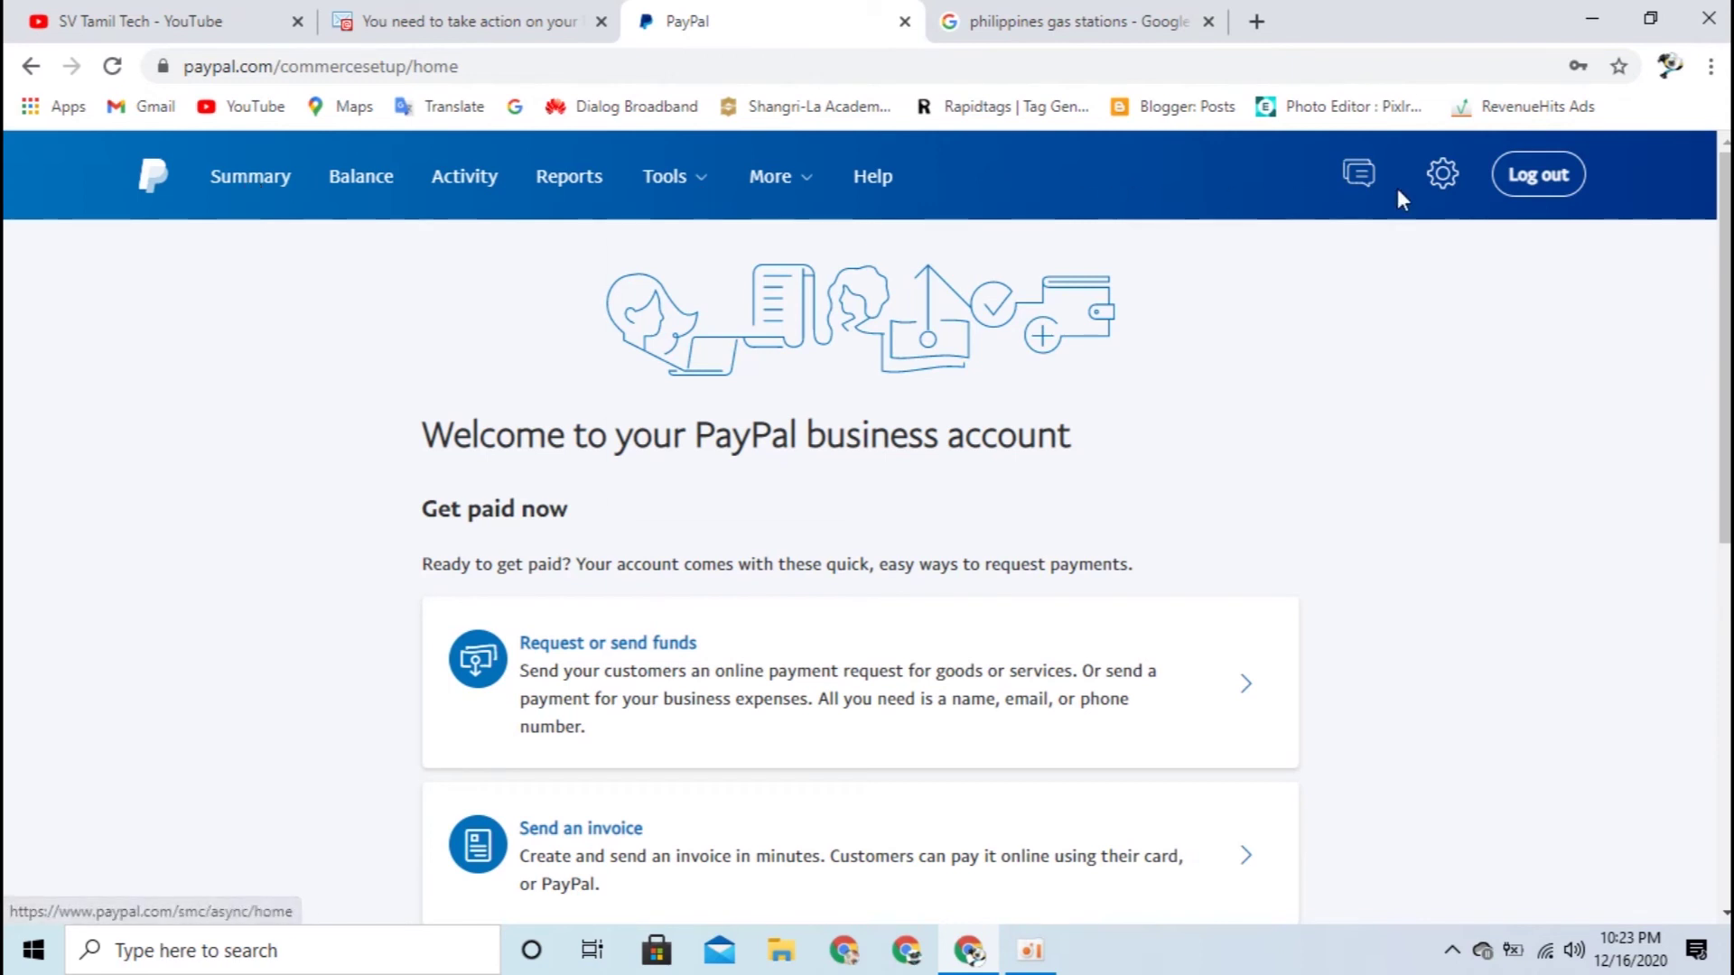
Step: Open Your Profile from the gear menu
mouse_move(1439, 171)
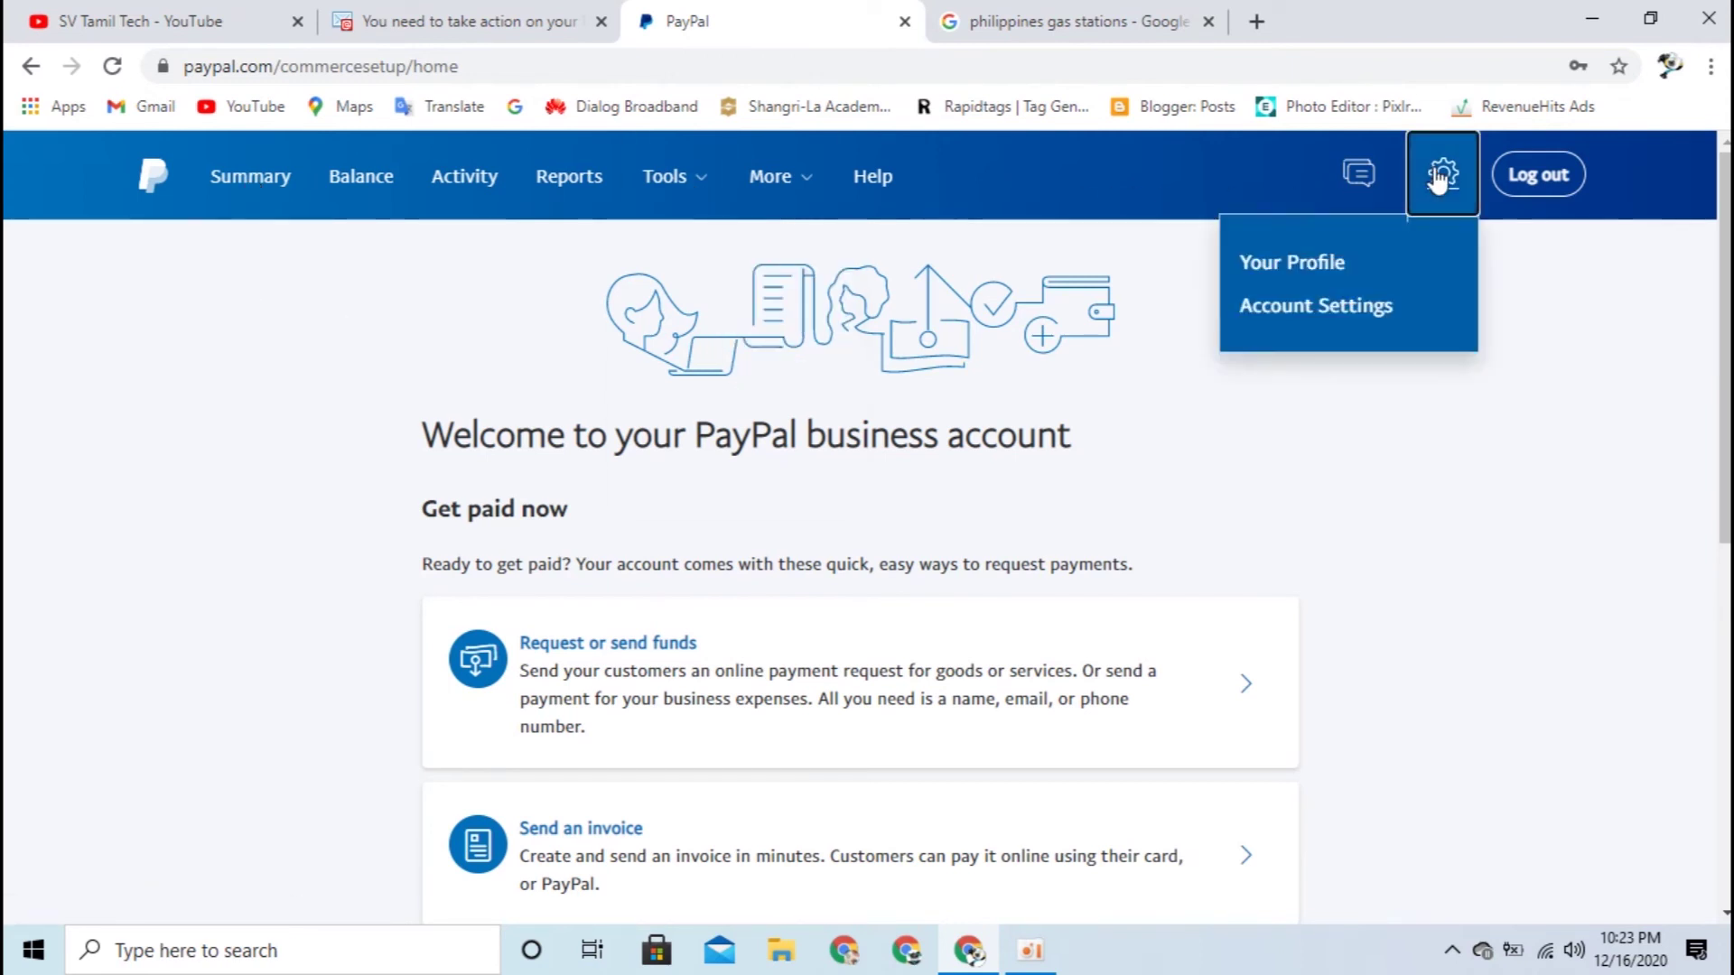
left_click(1343, 259)
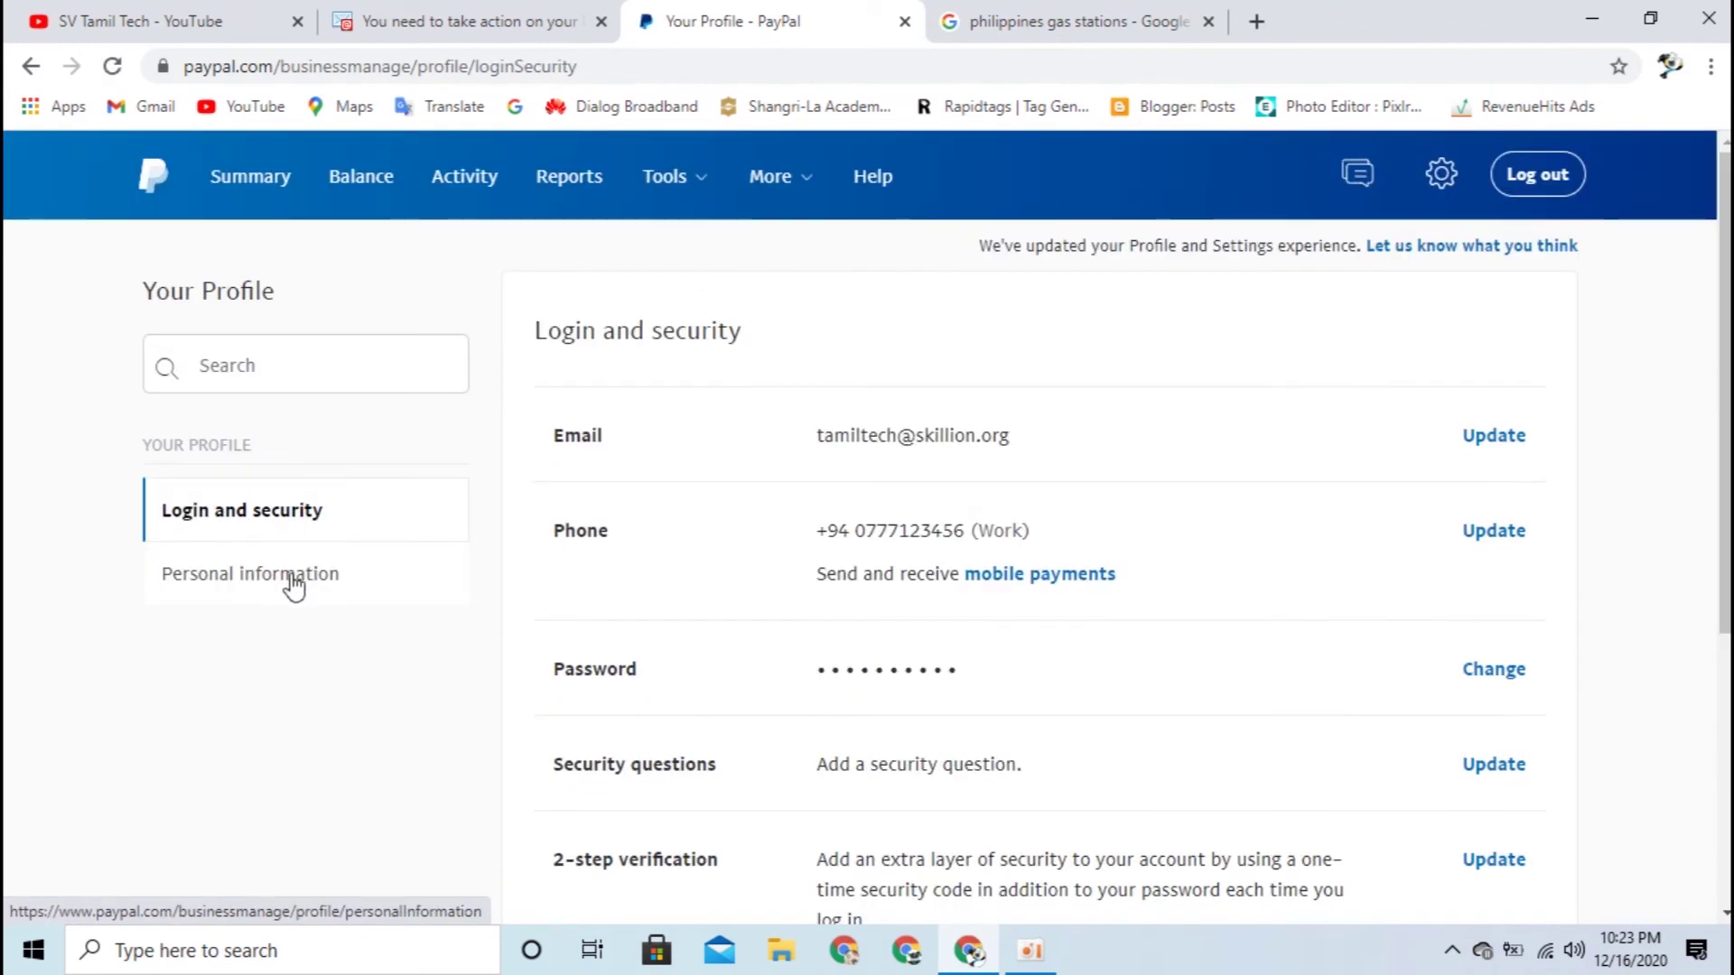
left_click(1443, 191)
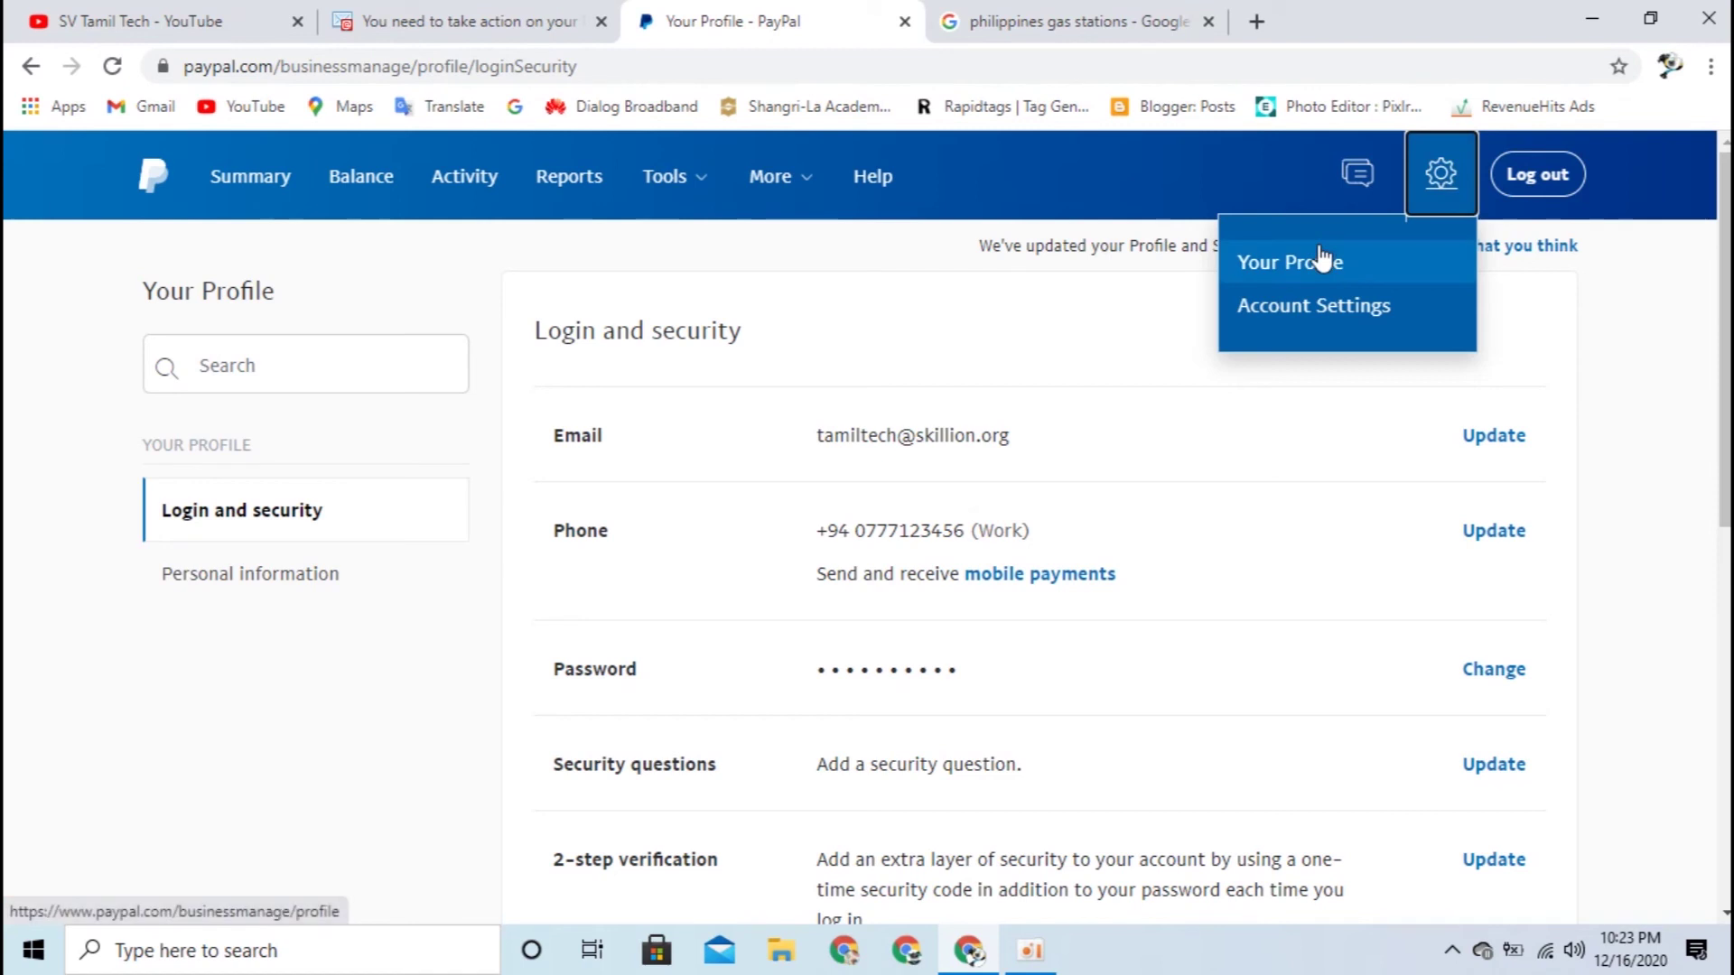
left_click(260, 632)
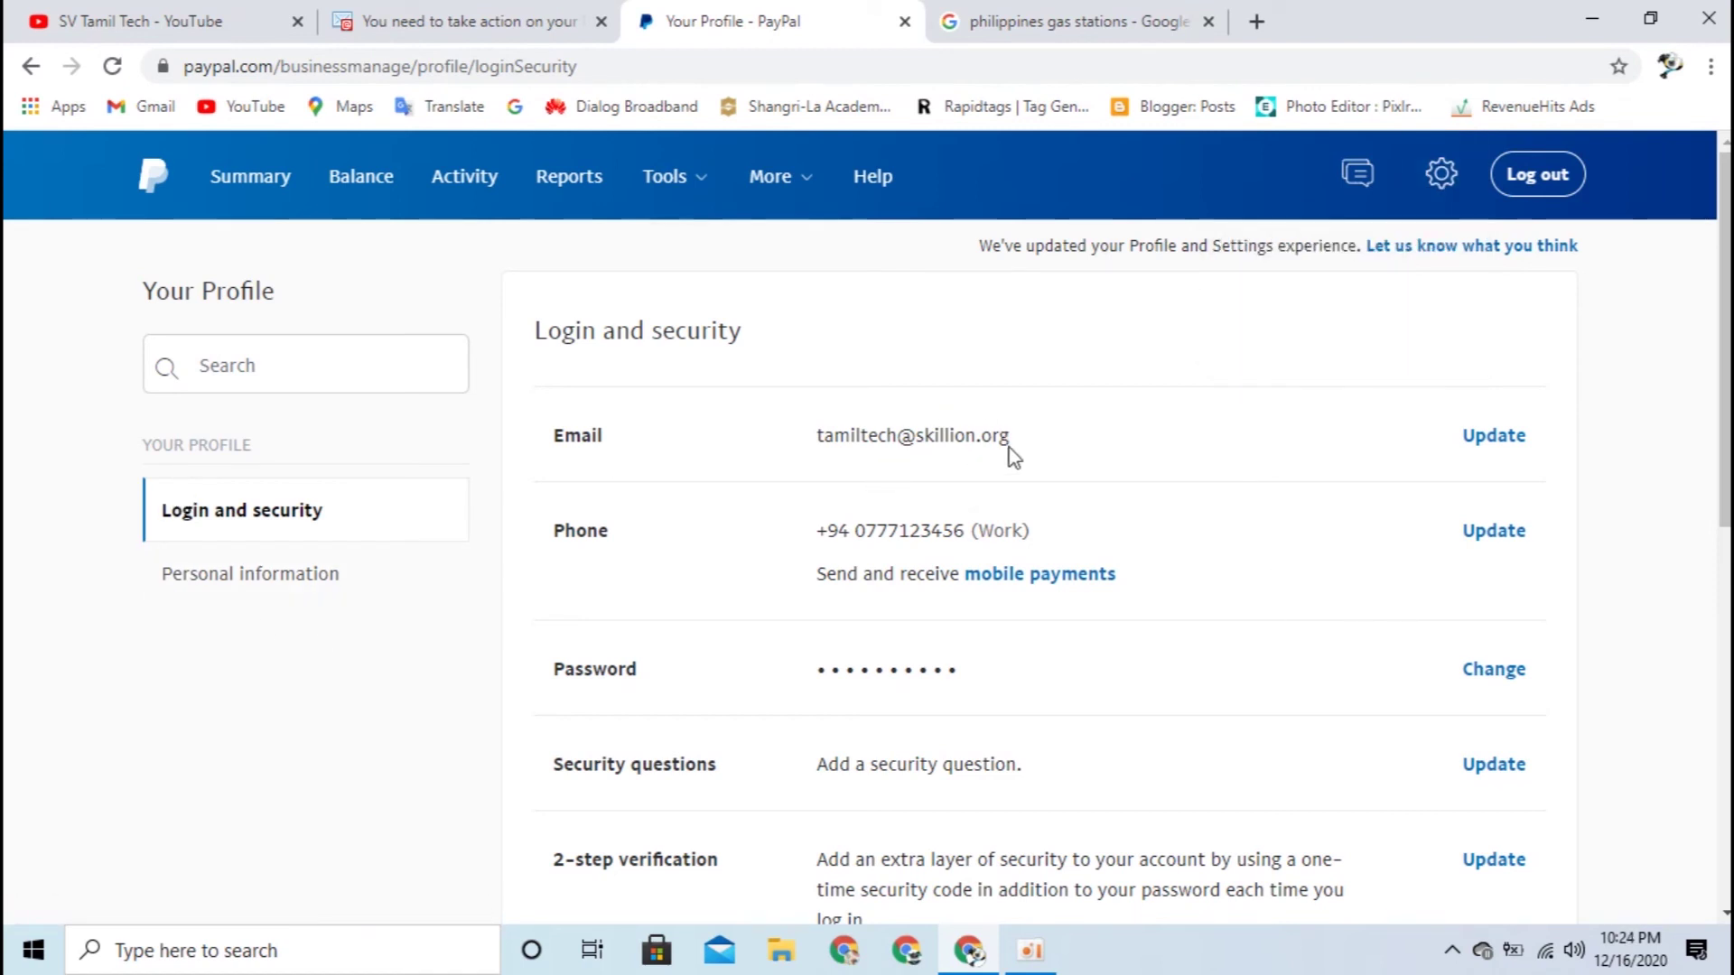
Step: Review the Work phone number under Login and security and open its phone settings
scroll(1099, 542, "down", 3)
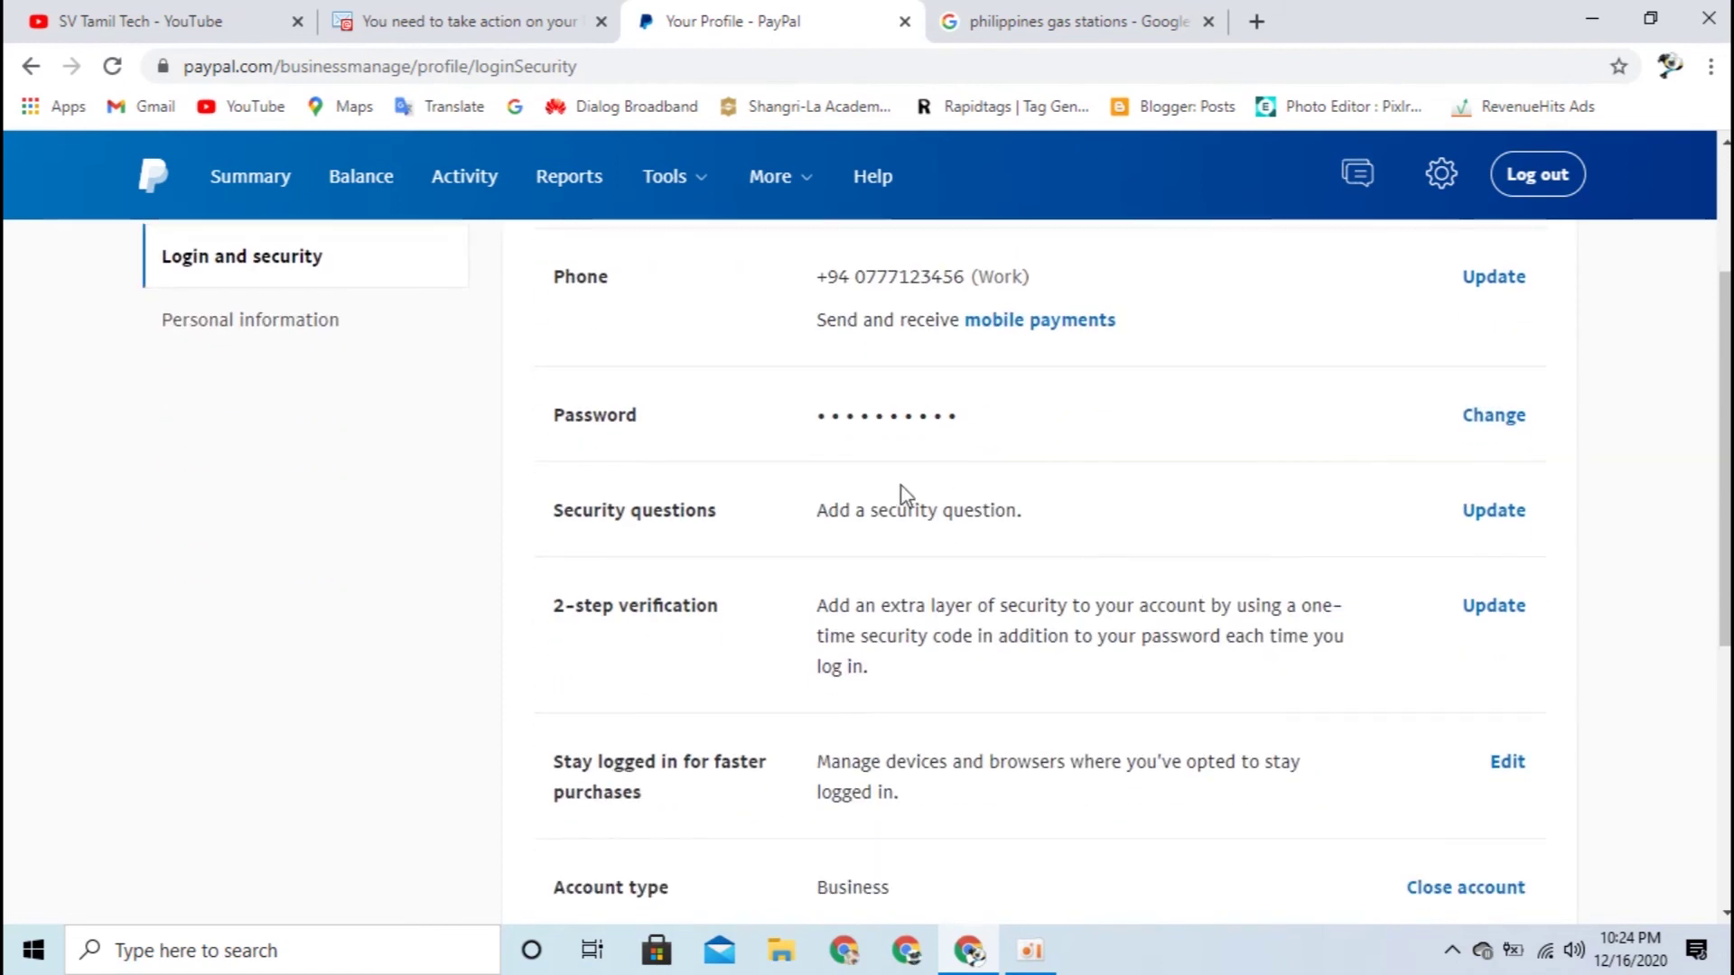
scroll(956, 612, "down", 2)
scroll(979, 672, "up", 5)
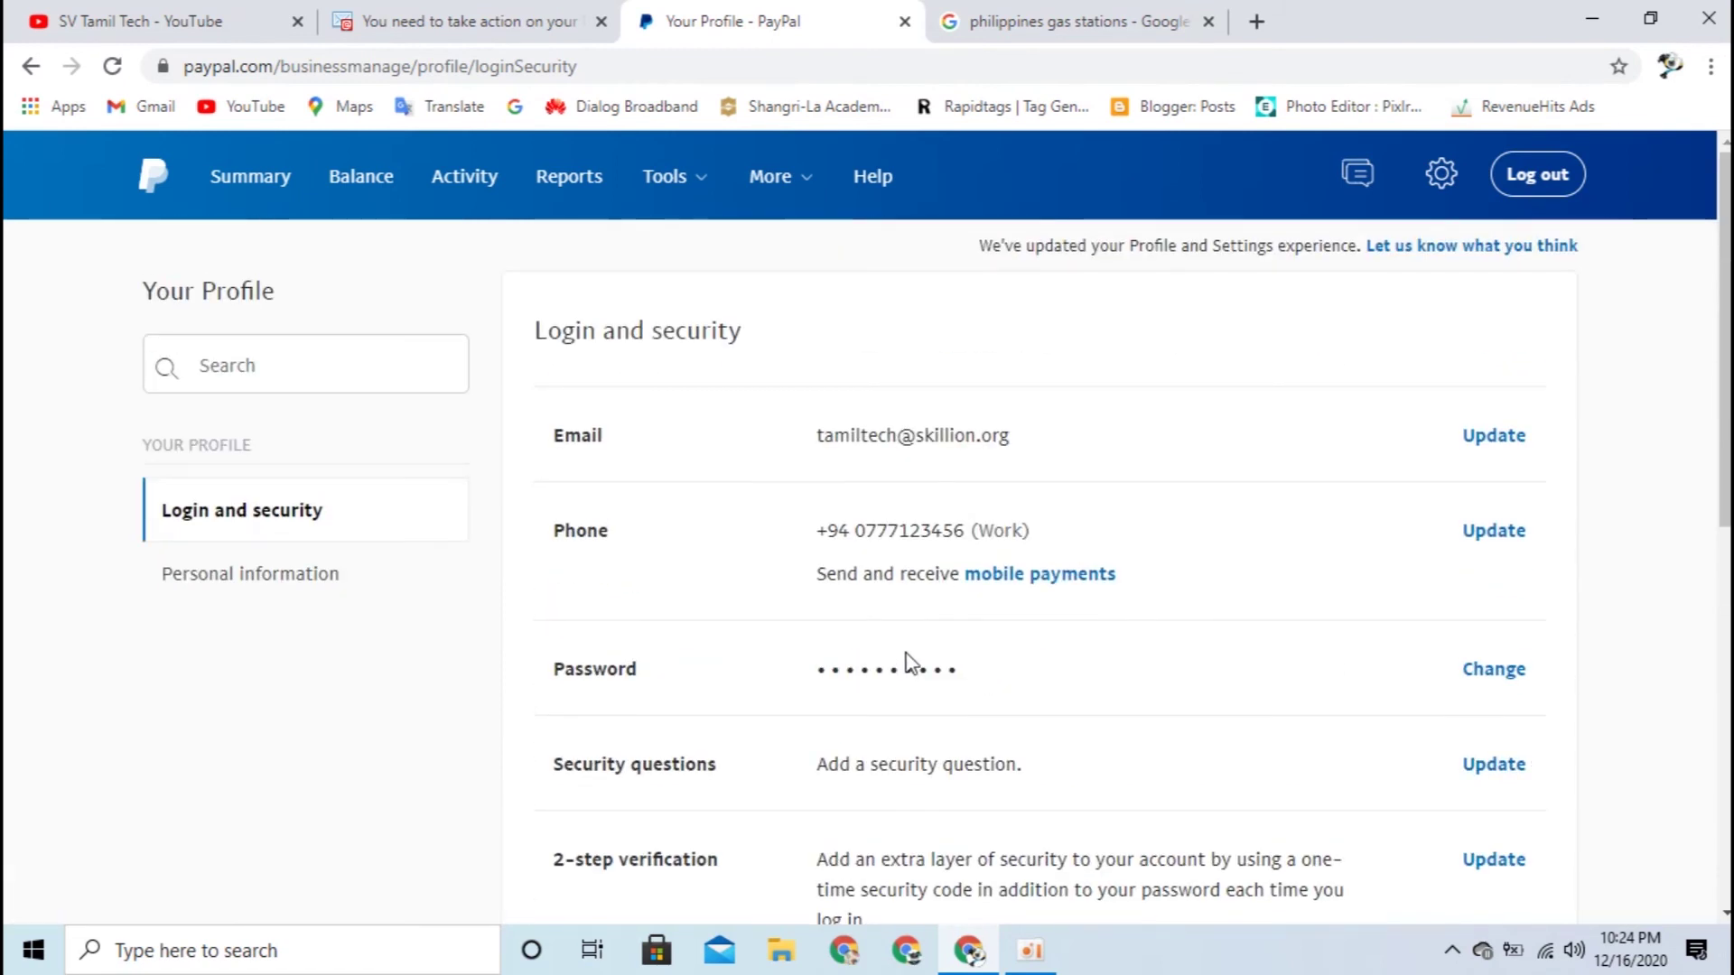
left_click_drag(814, 535, 1057, 540)
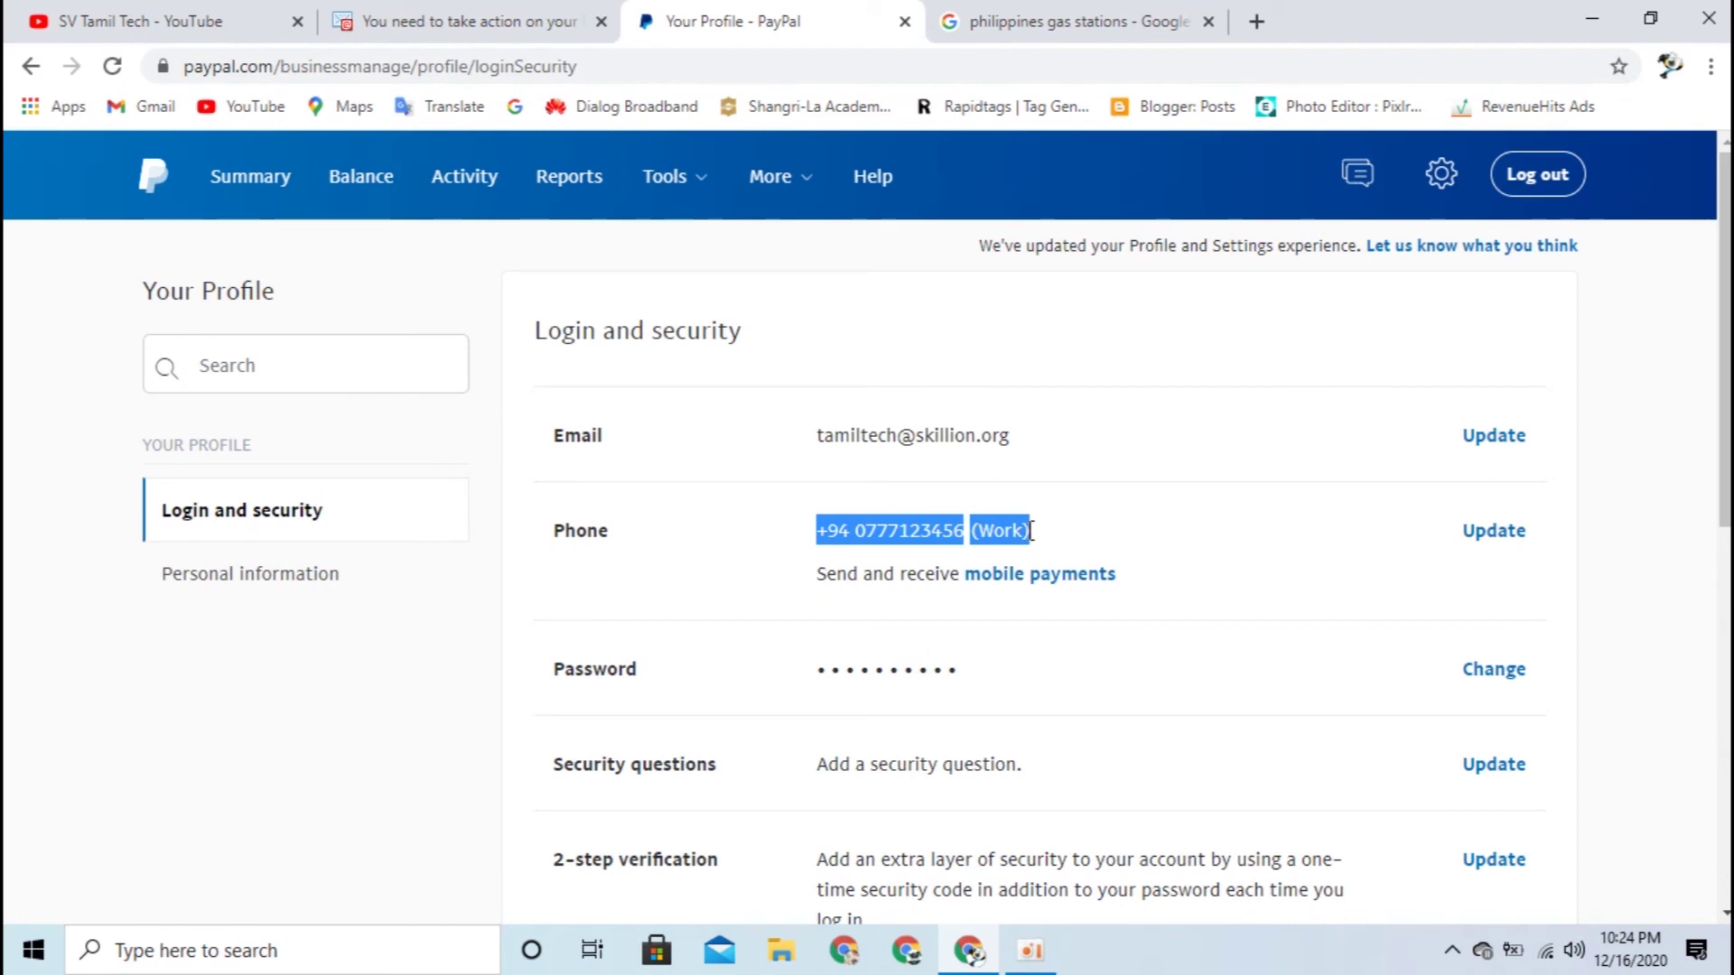
left_click(1094, 532)
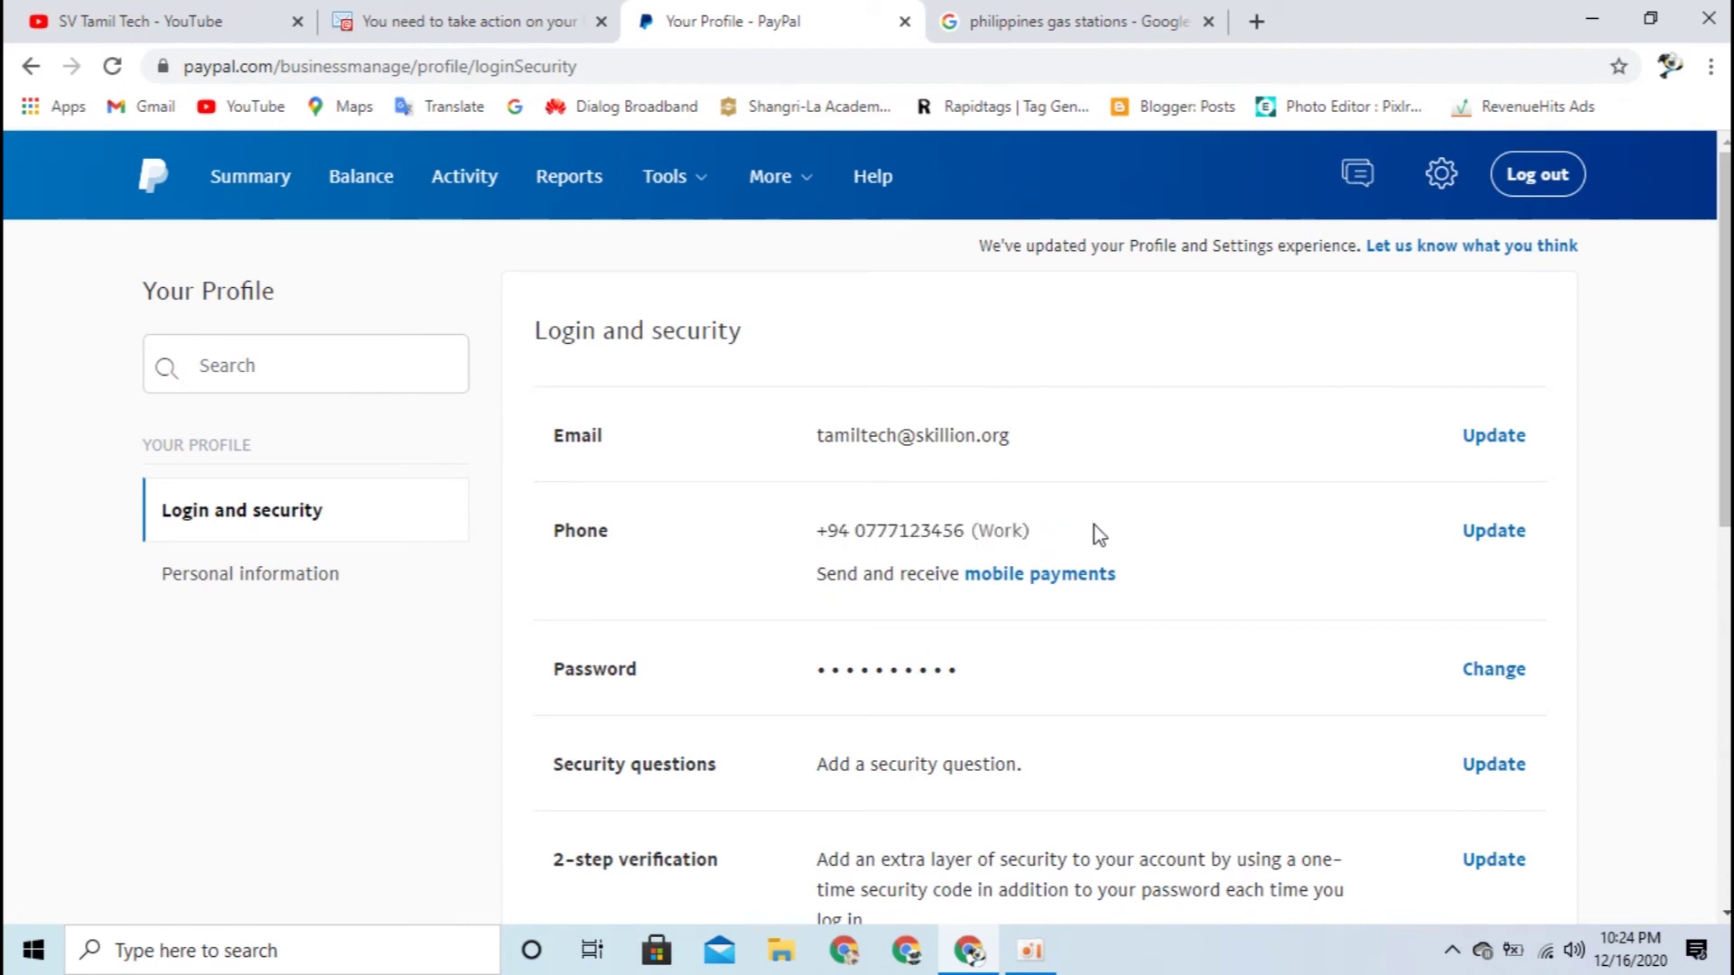
left_click(1482, 534)
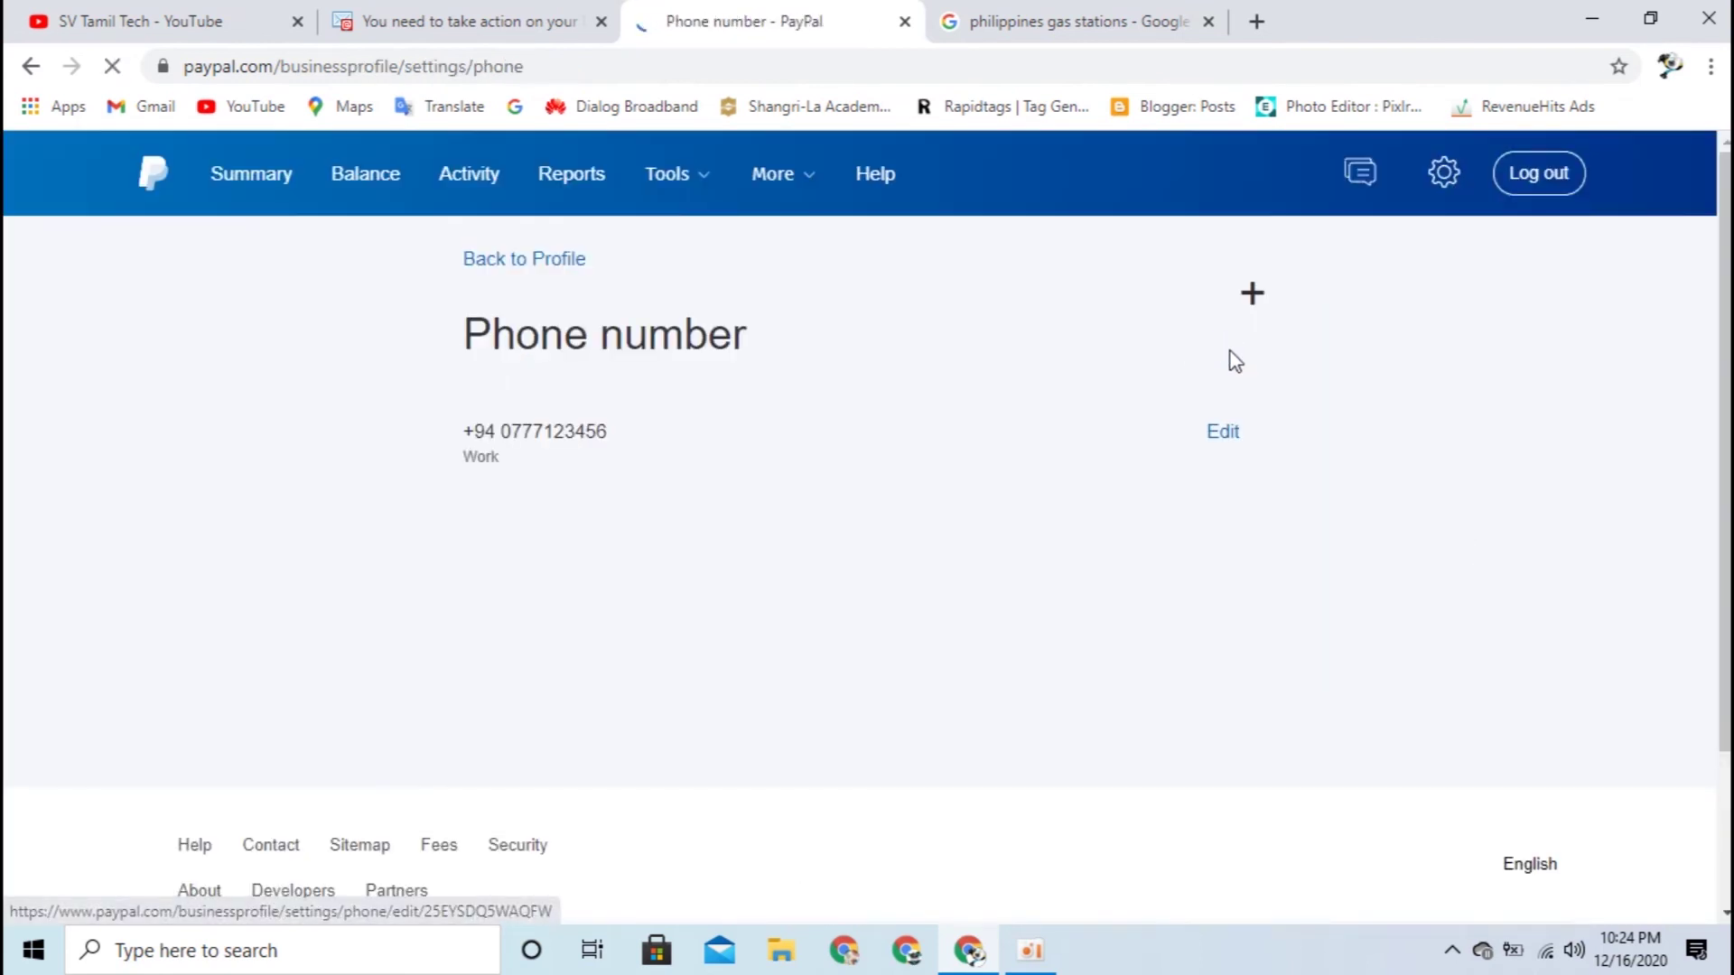
Step: Edit the primary phone number, switch its type from Work to Mobile, and save
left_click(1230, 433)
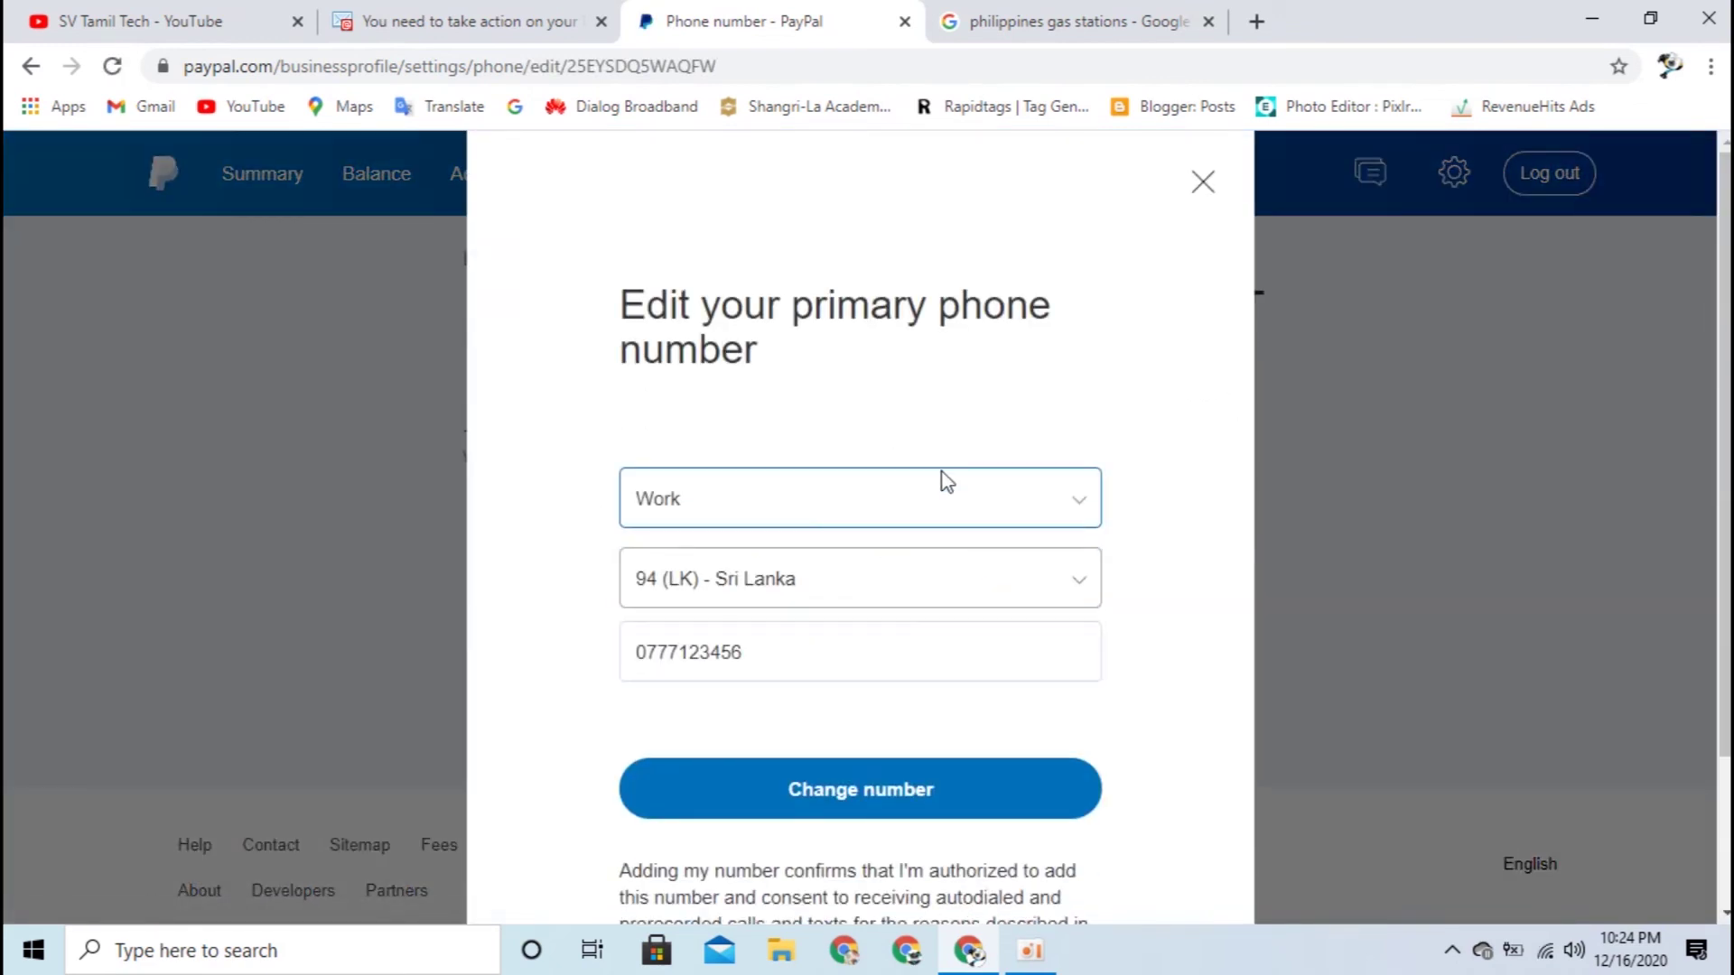
left_click(1081, 506)
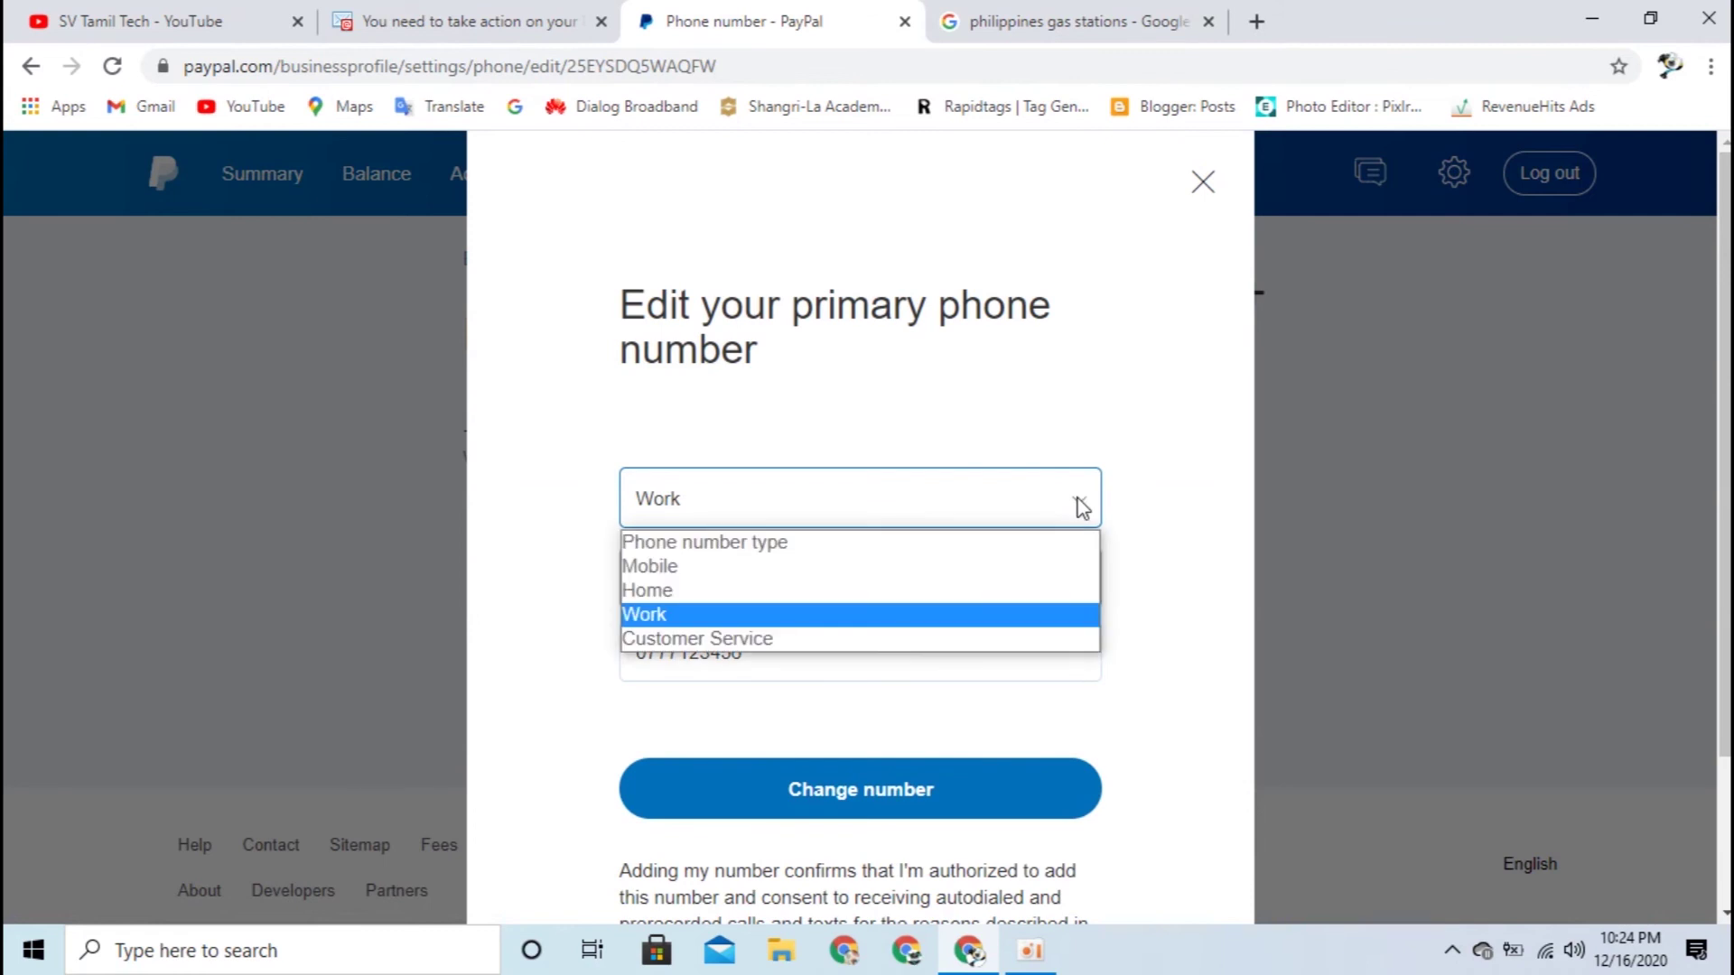
left_click(747, 566)
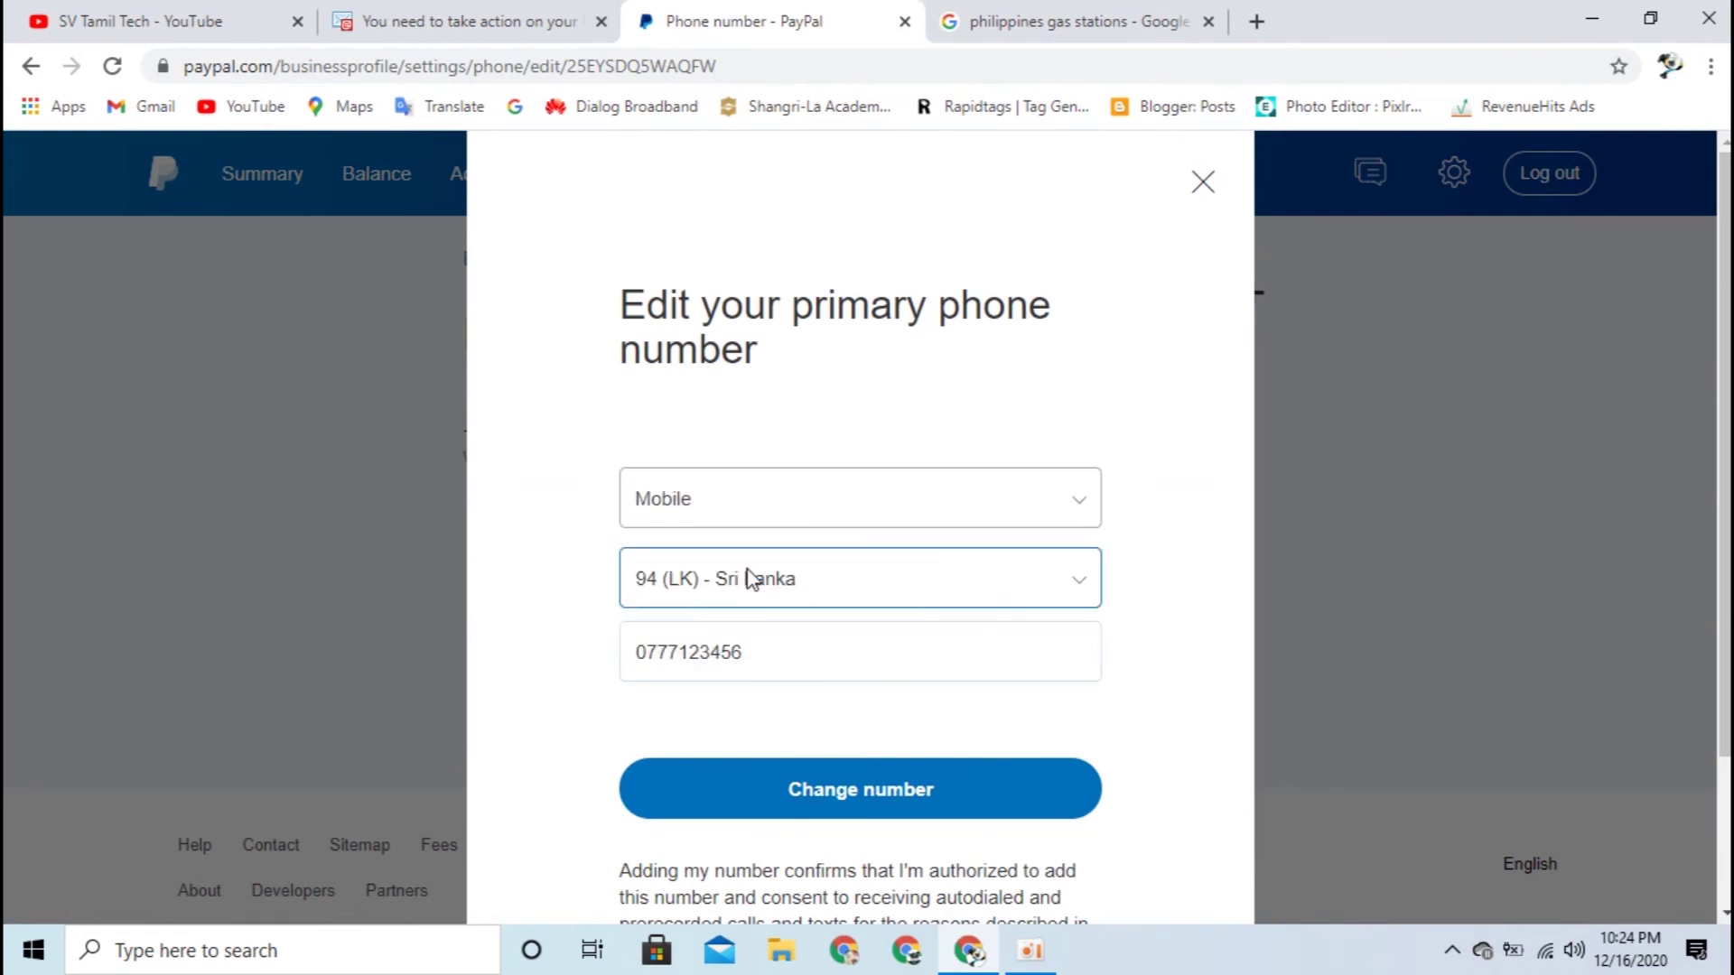
left_click(939, 803)
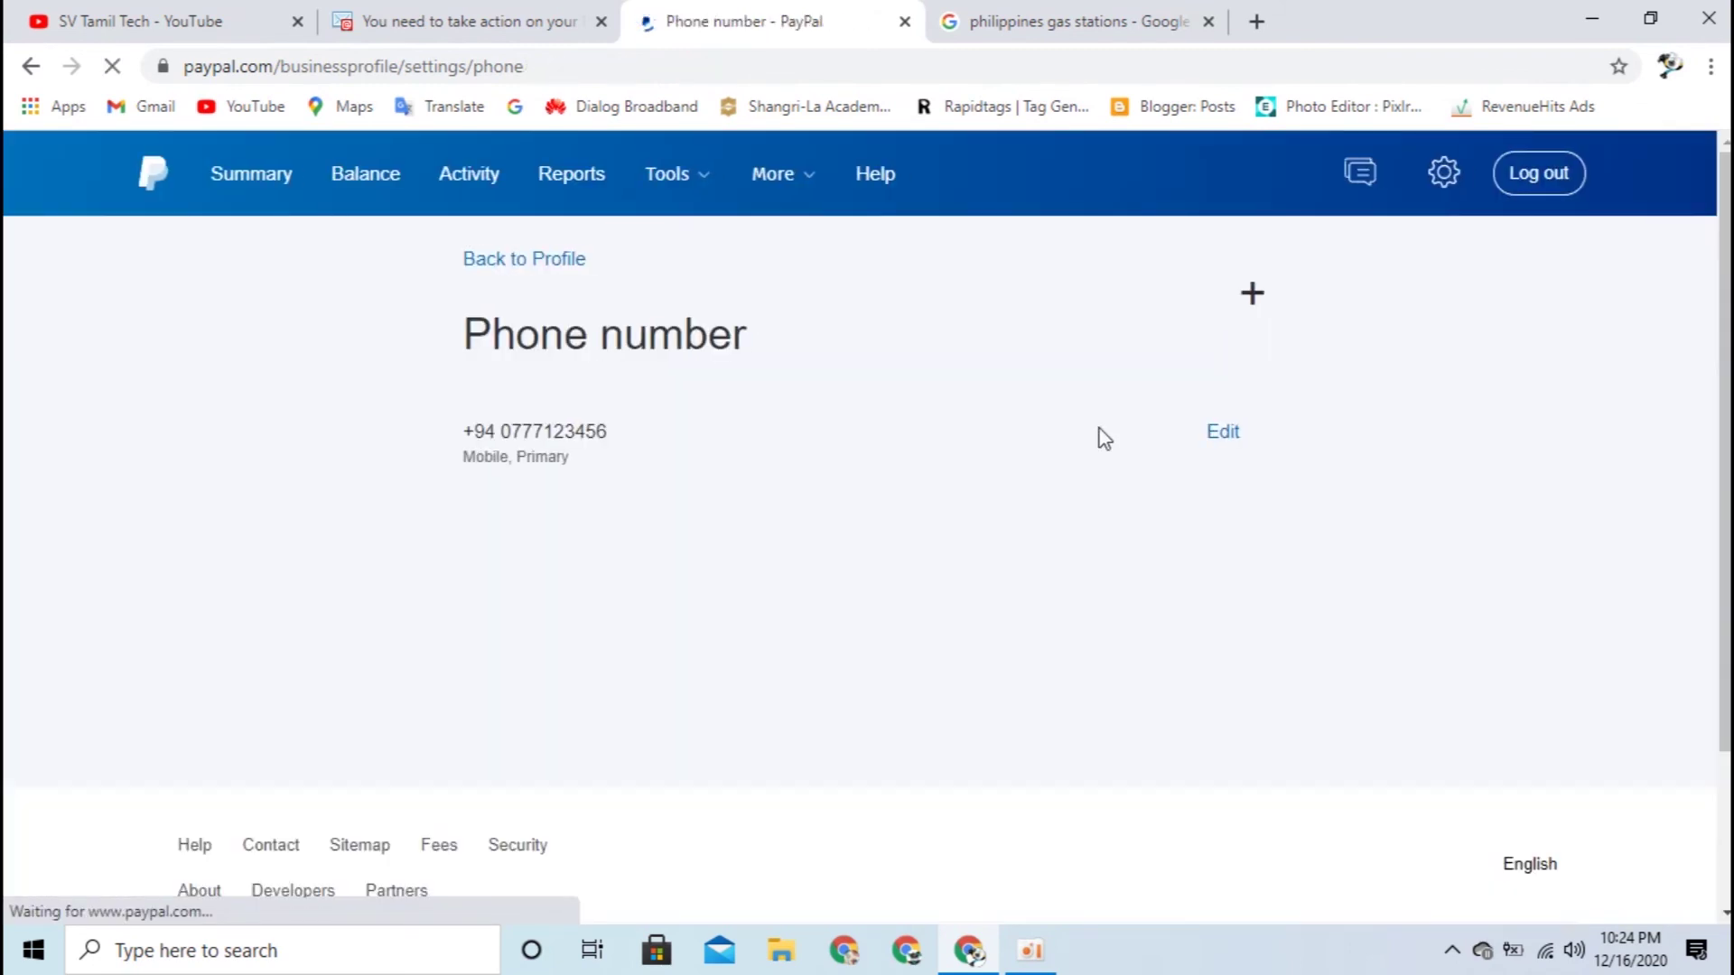
left_click(1442, 176)
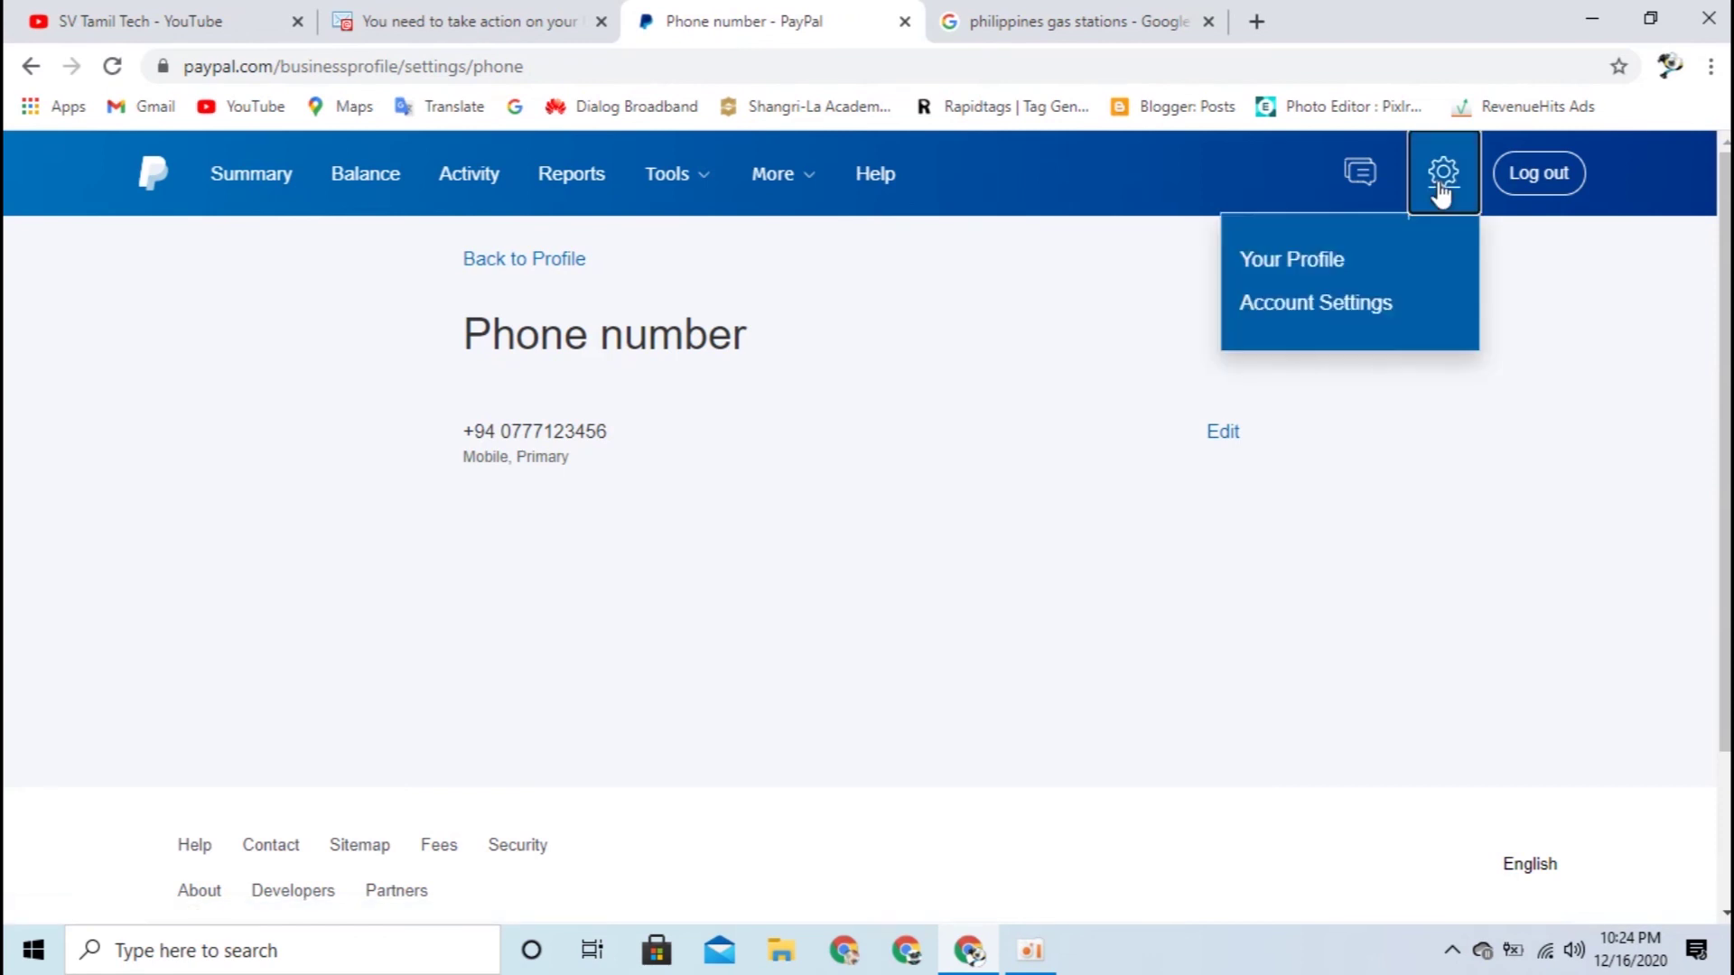
Step: Return to Your Profile and check the Mobile phone and unset security question entries
left_click(1335, 270)
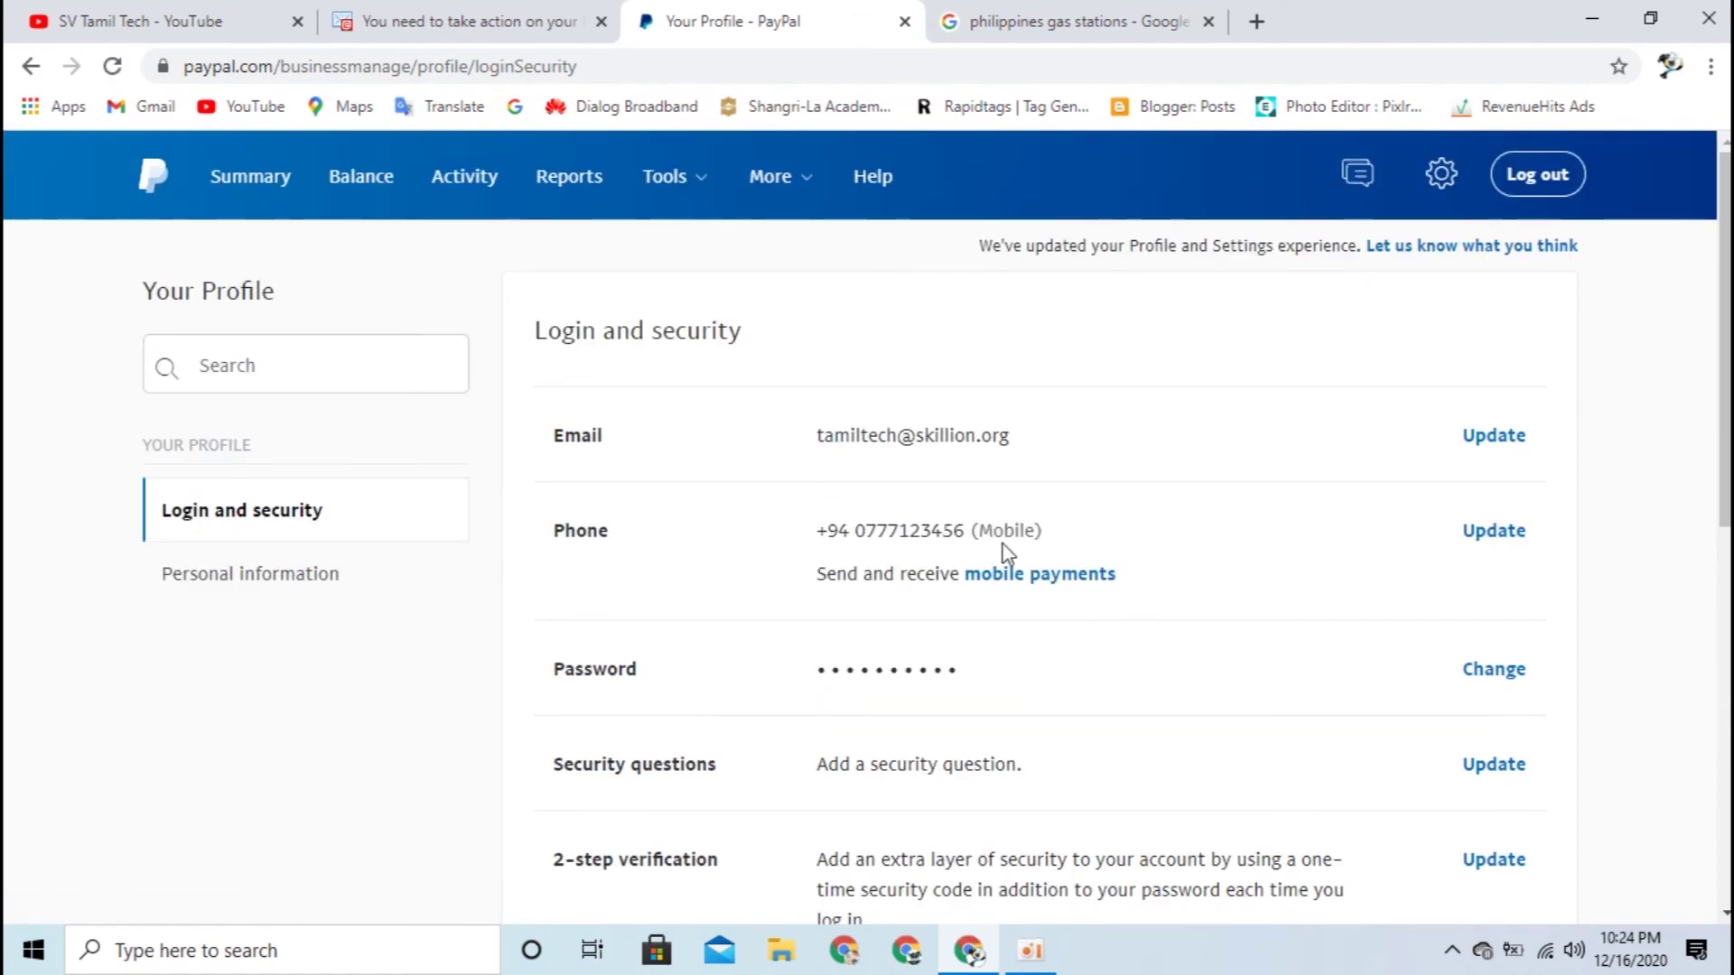
left_click_drag(900, 533, 1056, 540)
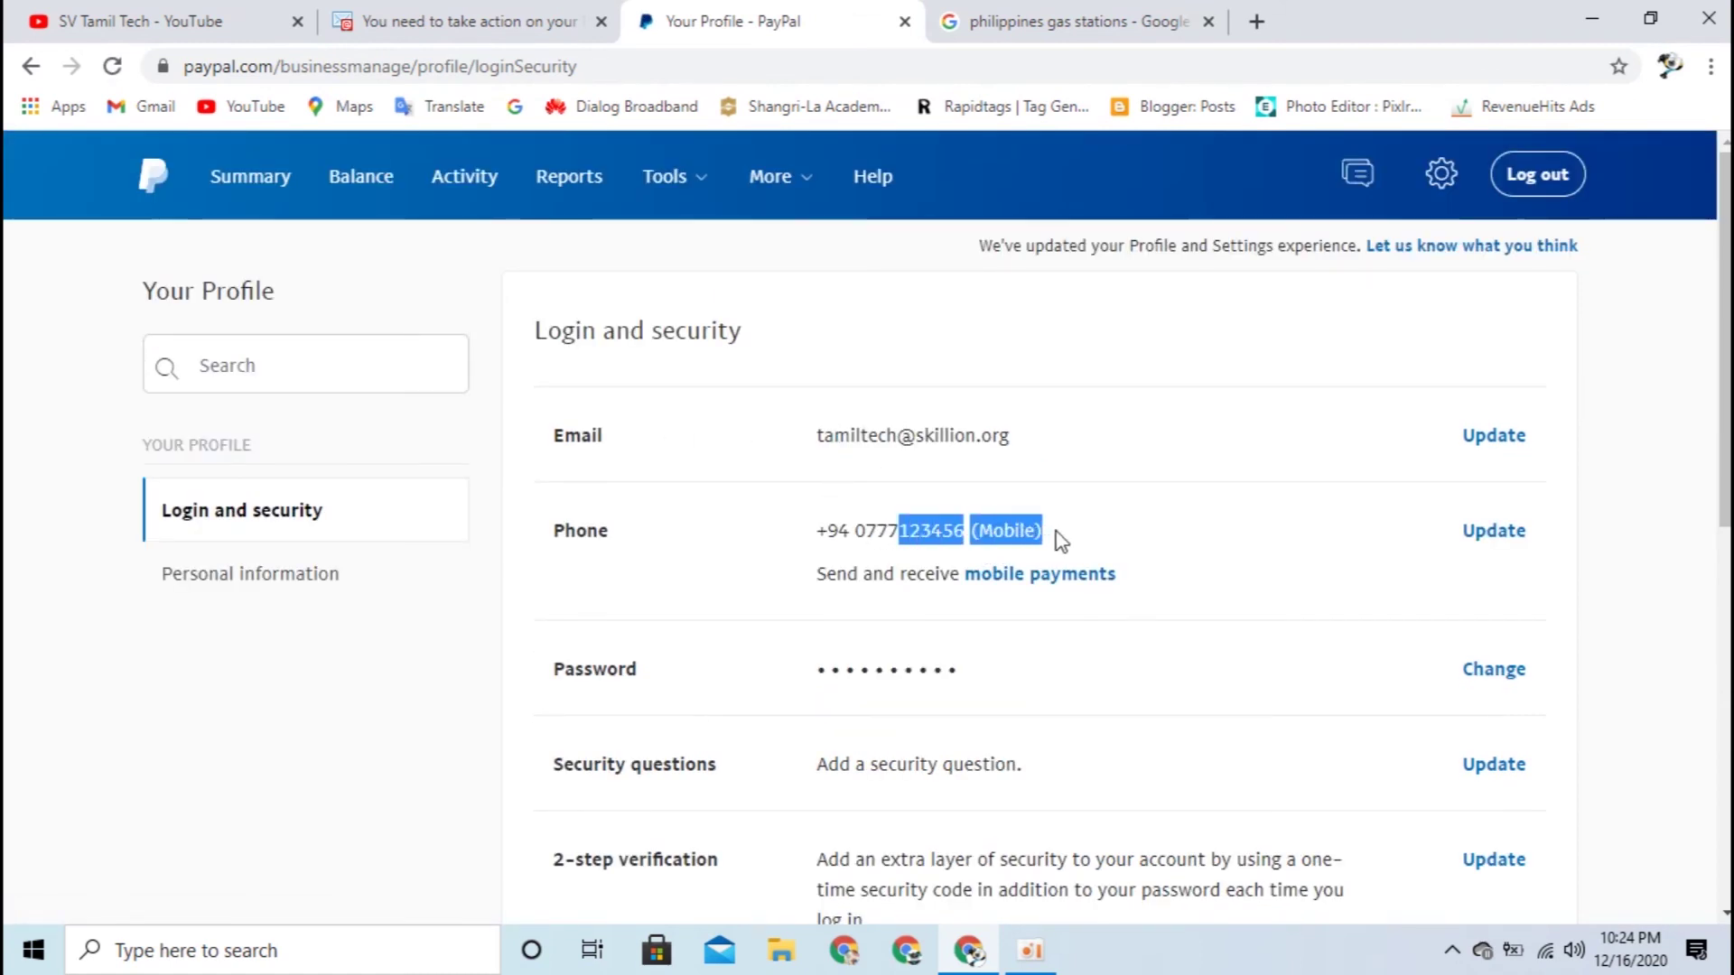
left_click(1061, 540)
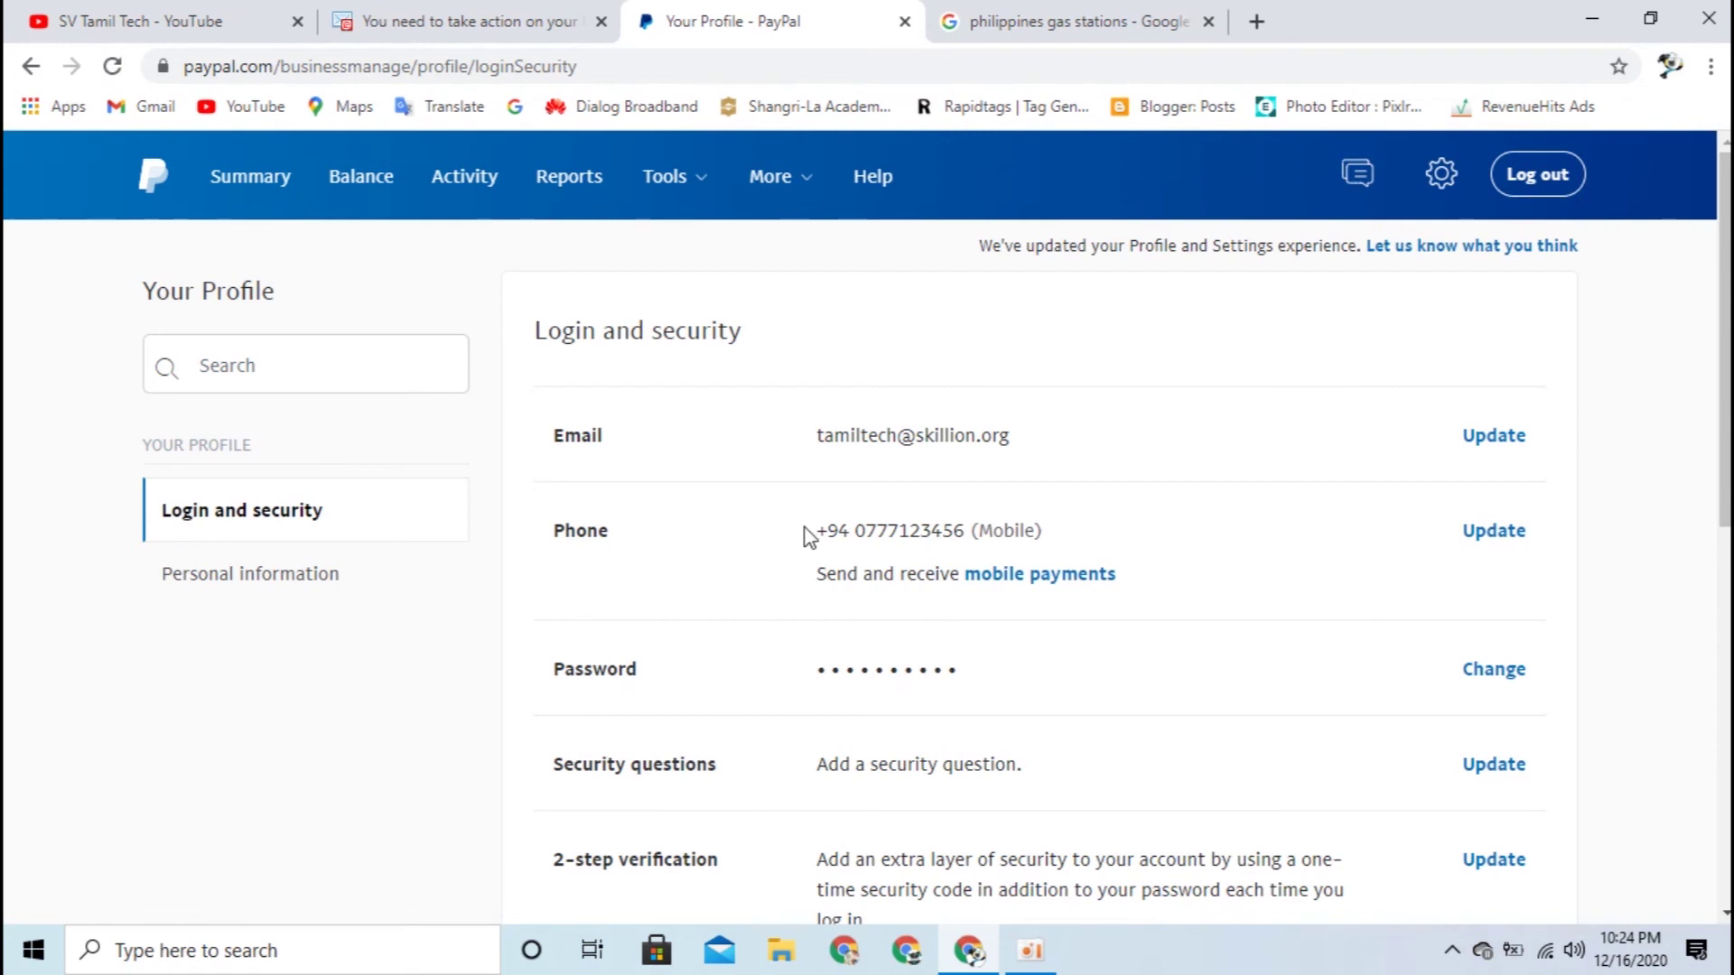
scroll(804, 534, "down", 3)
scroll(594, 542, "down", 1)
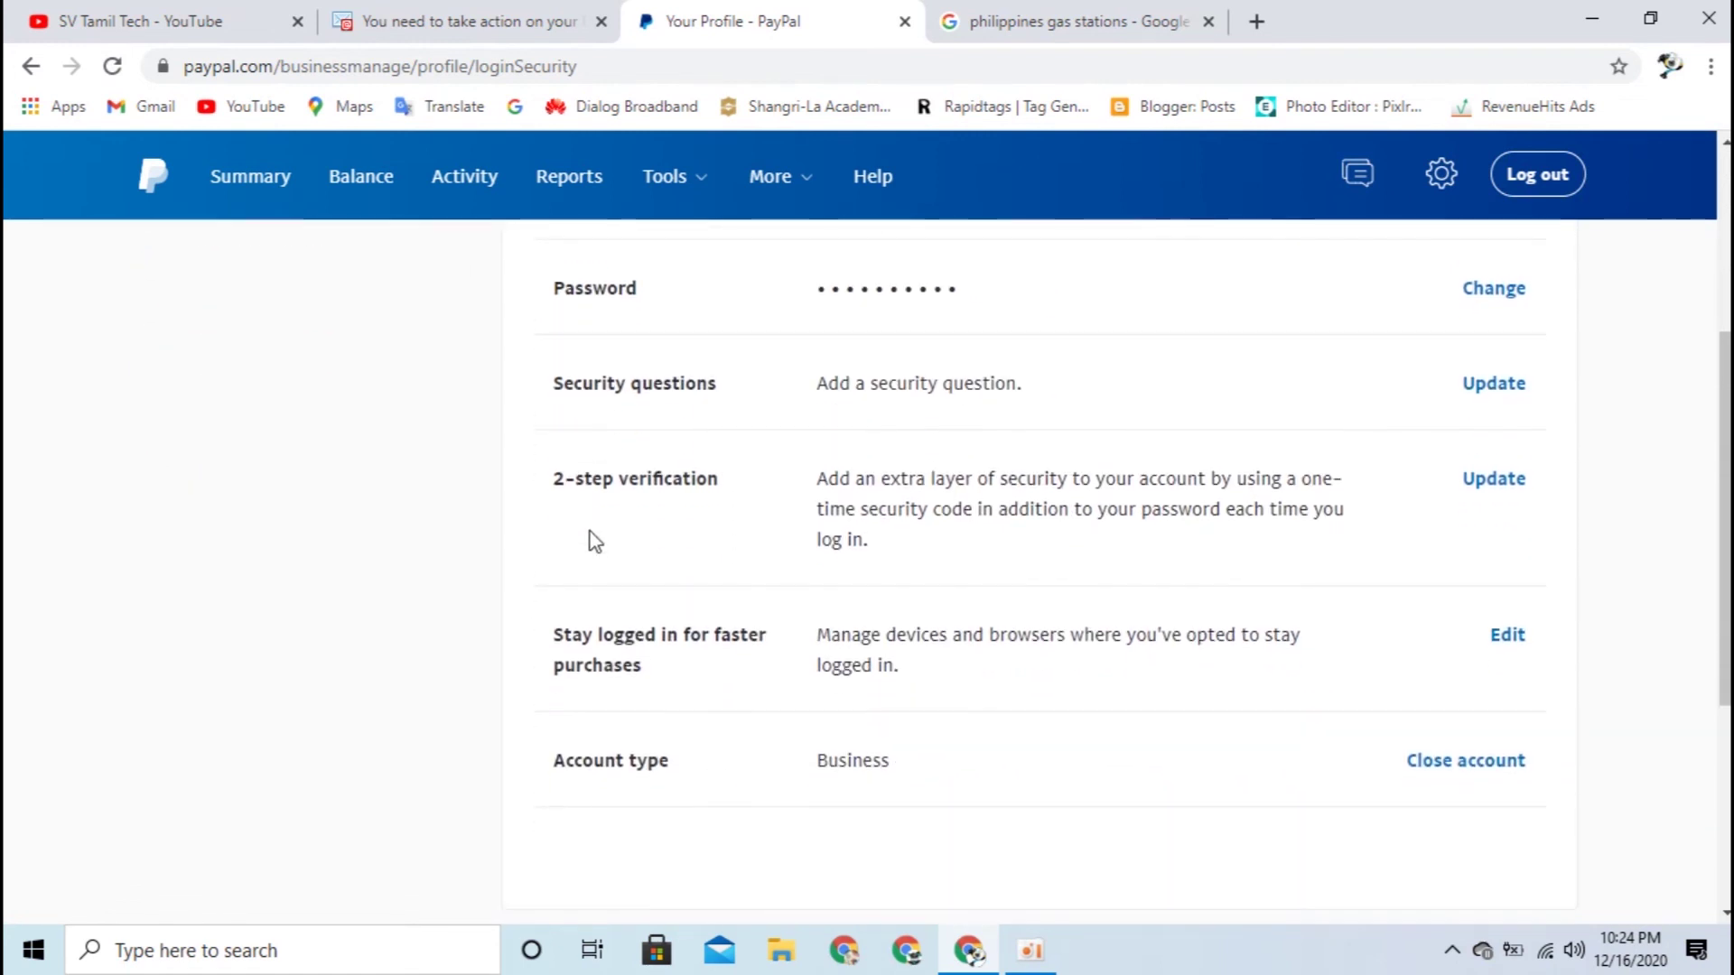
scroll(660, 478, "up", 1)
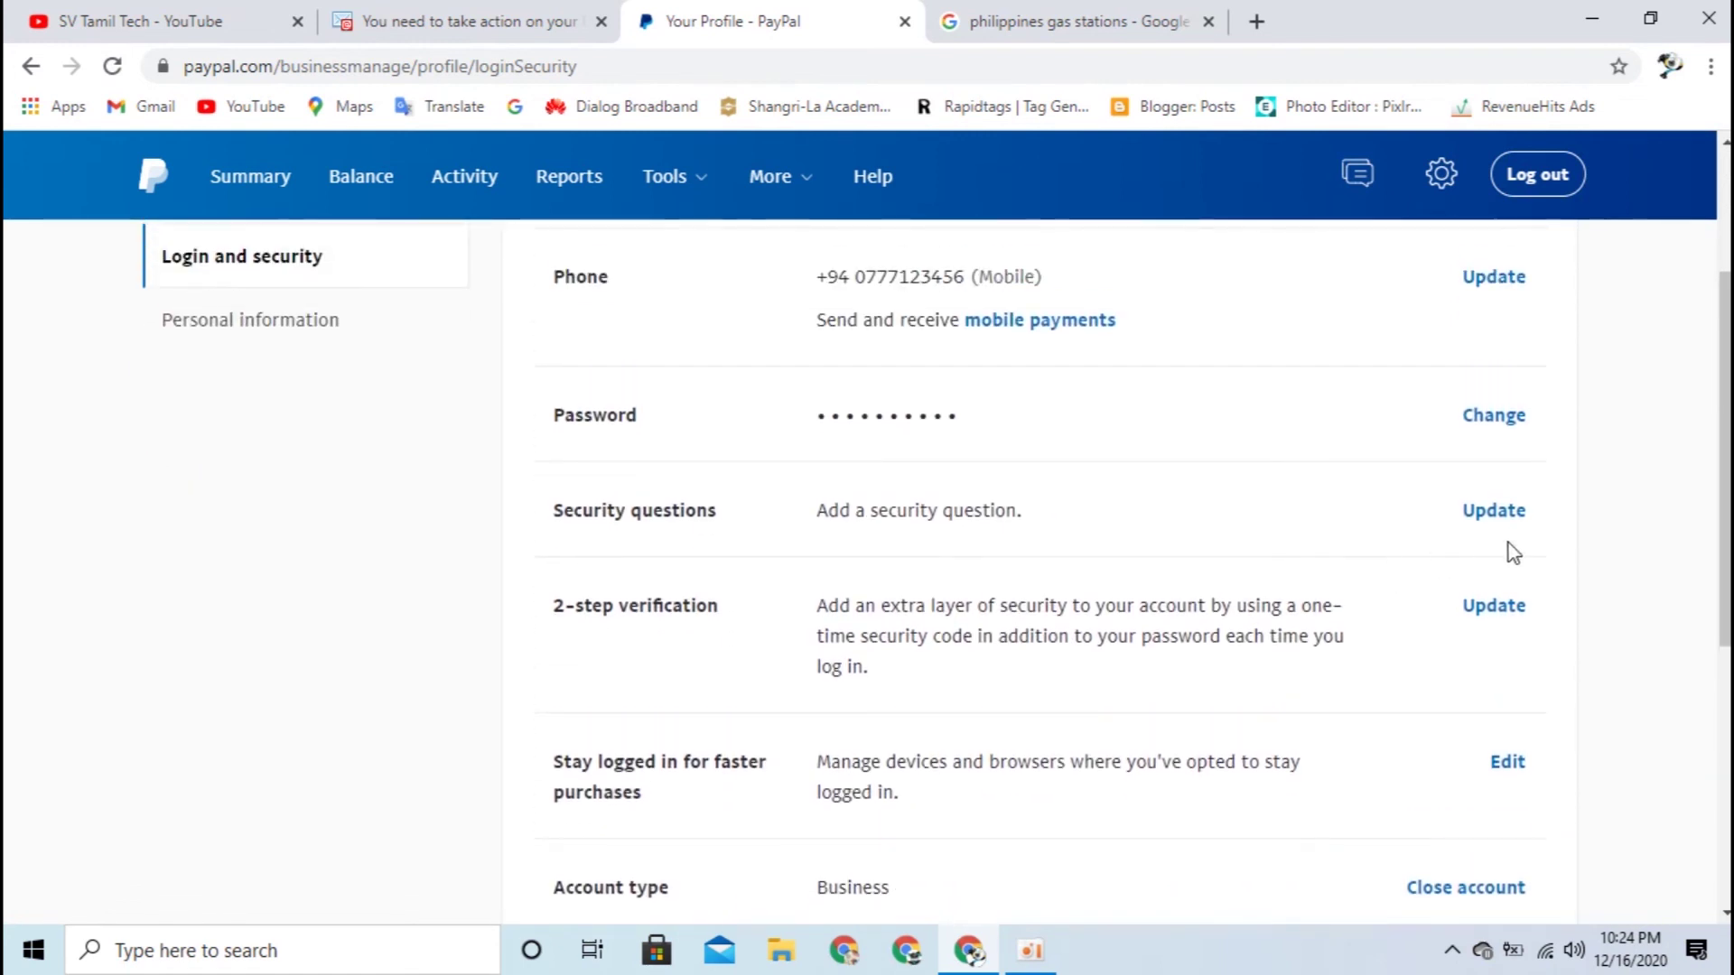
left_click_drag(801, 515, 1095, 522)
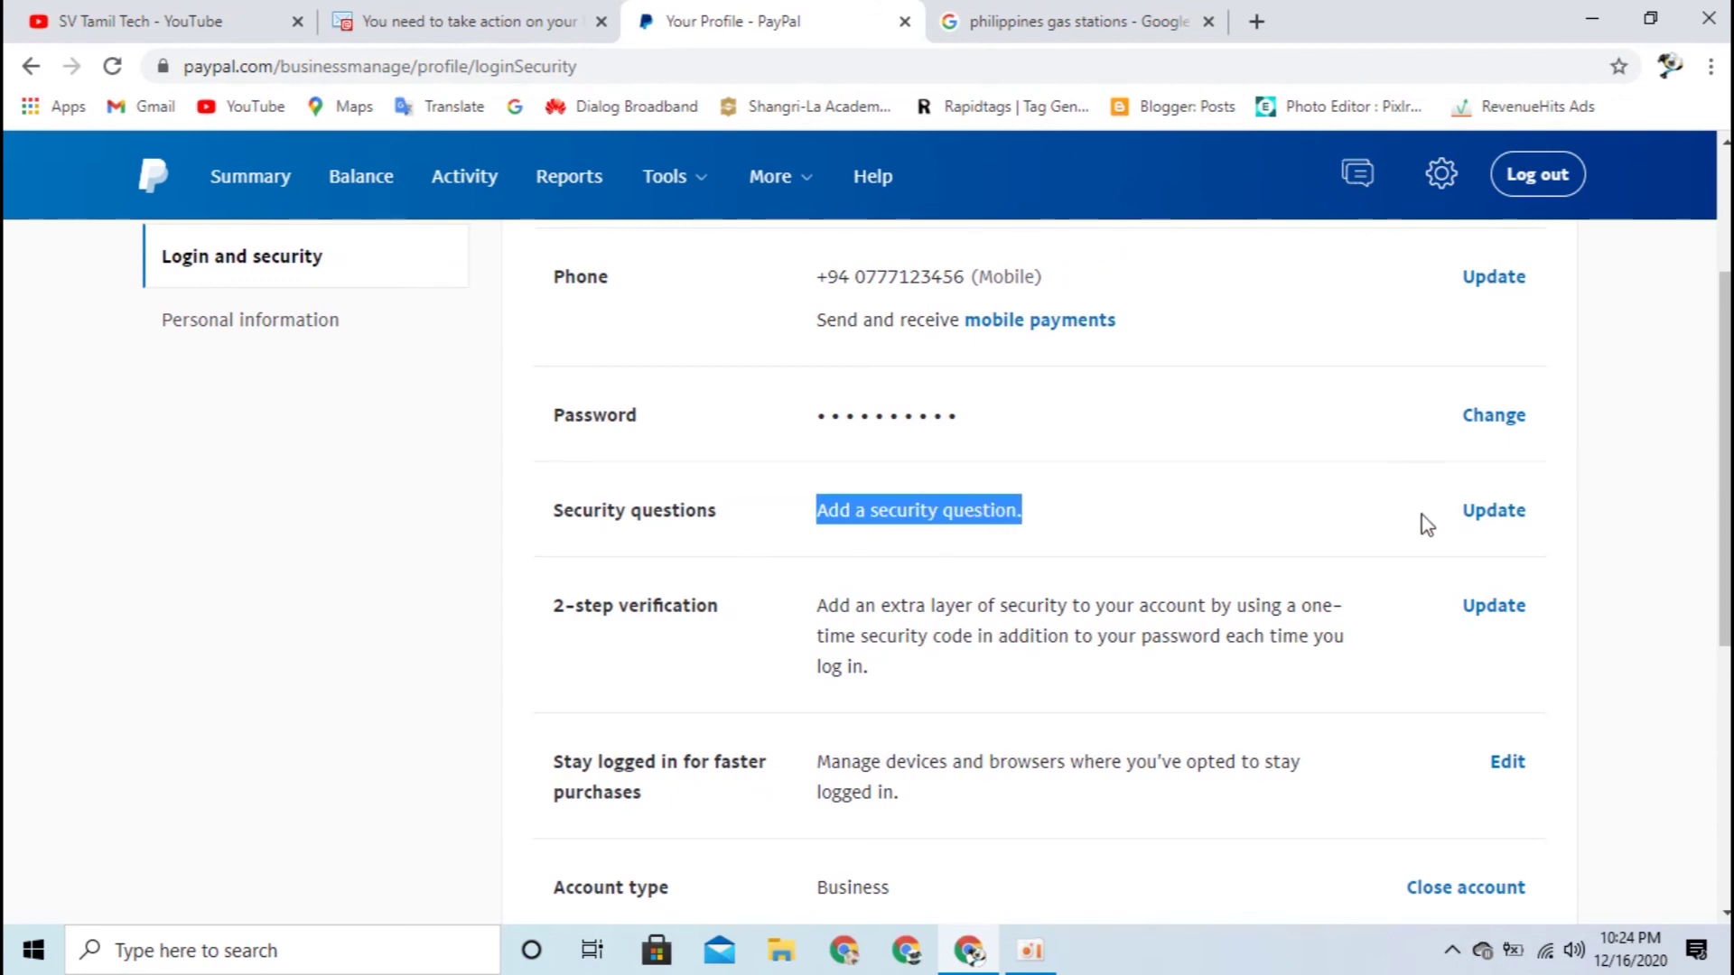
Step: Pick the first-school and oldest-child nickname security questions, then go back without saving
left_click(1495, 515)
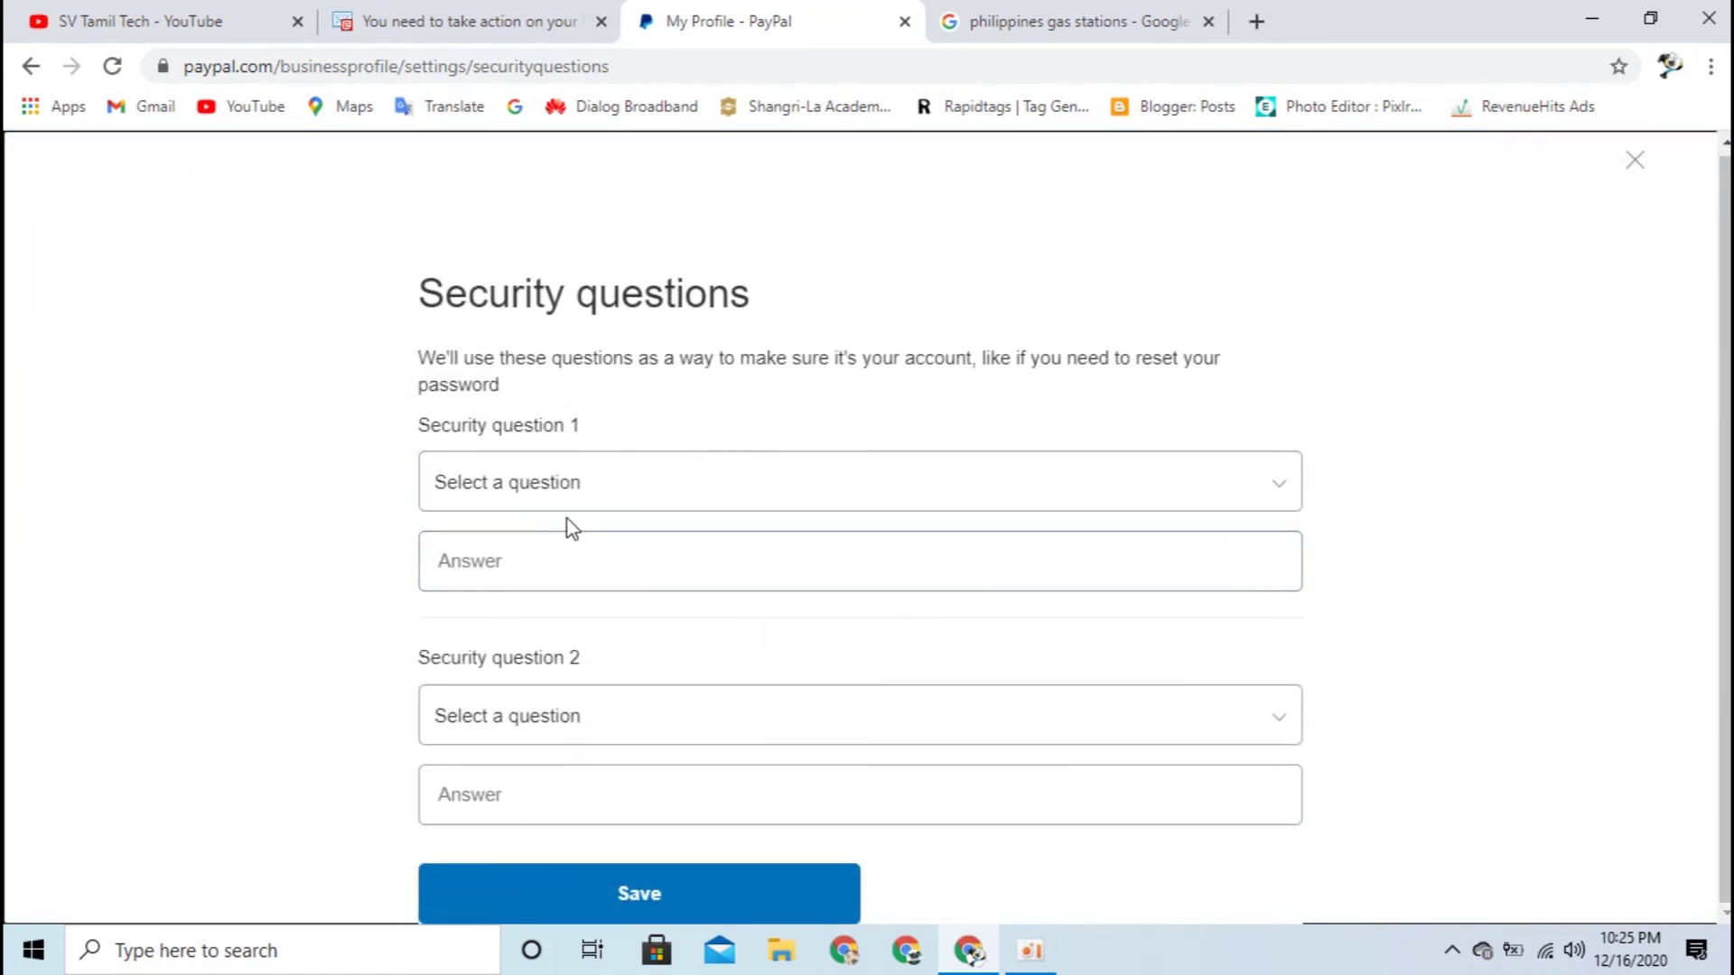
left_click(641, 486)
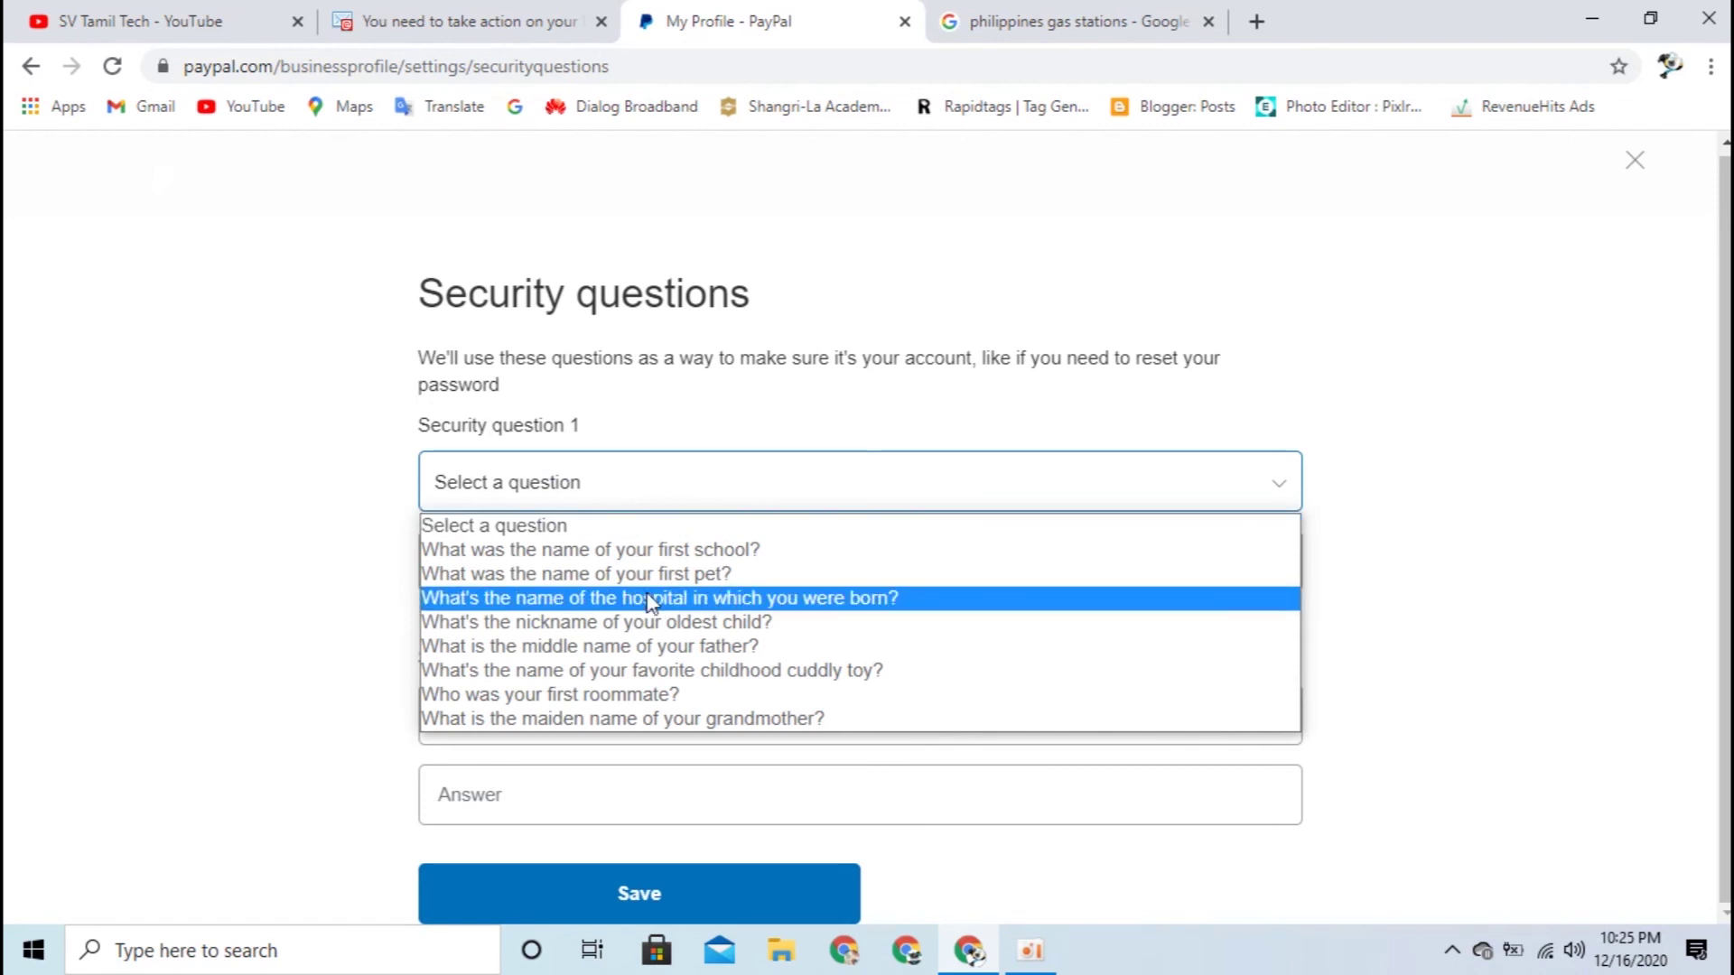
left_click(603, 551)
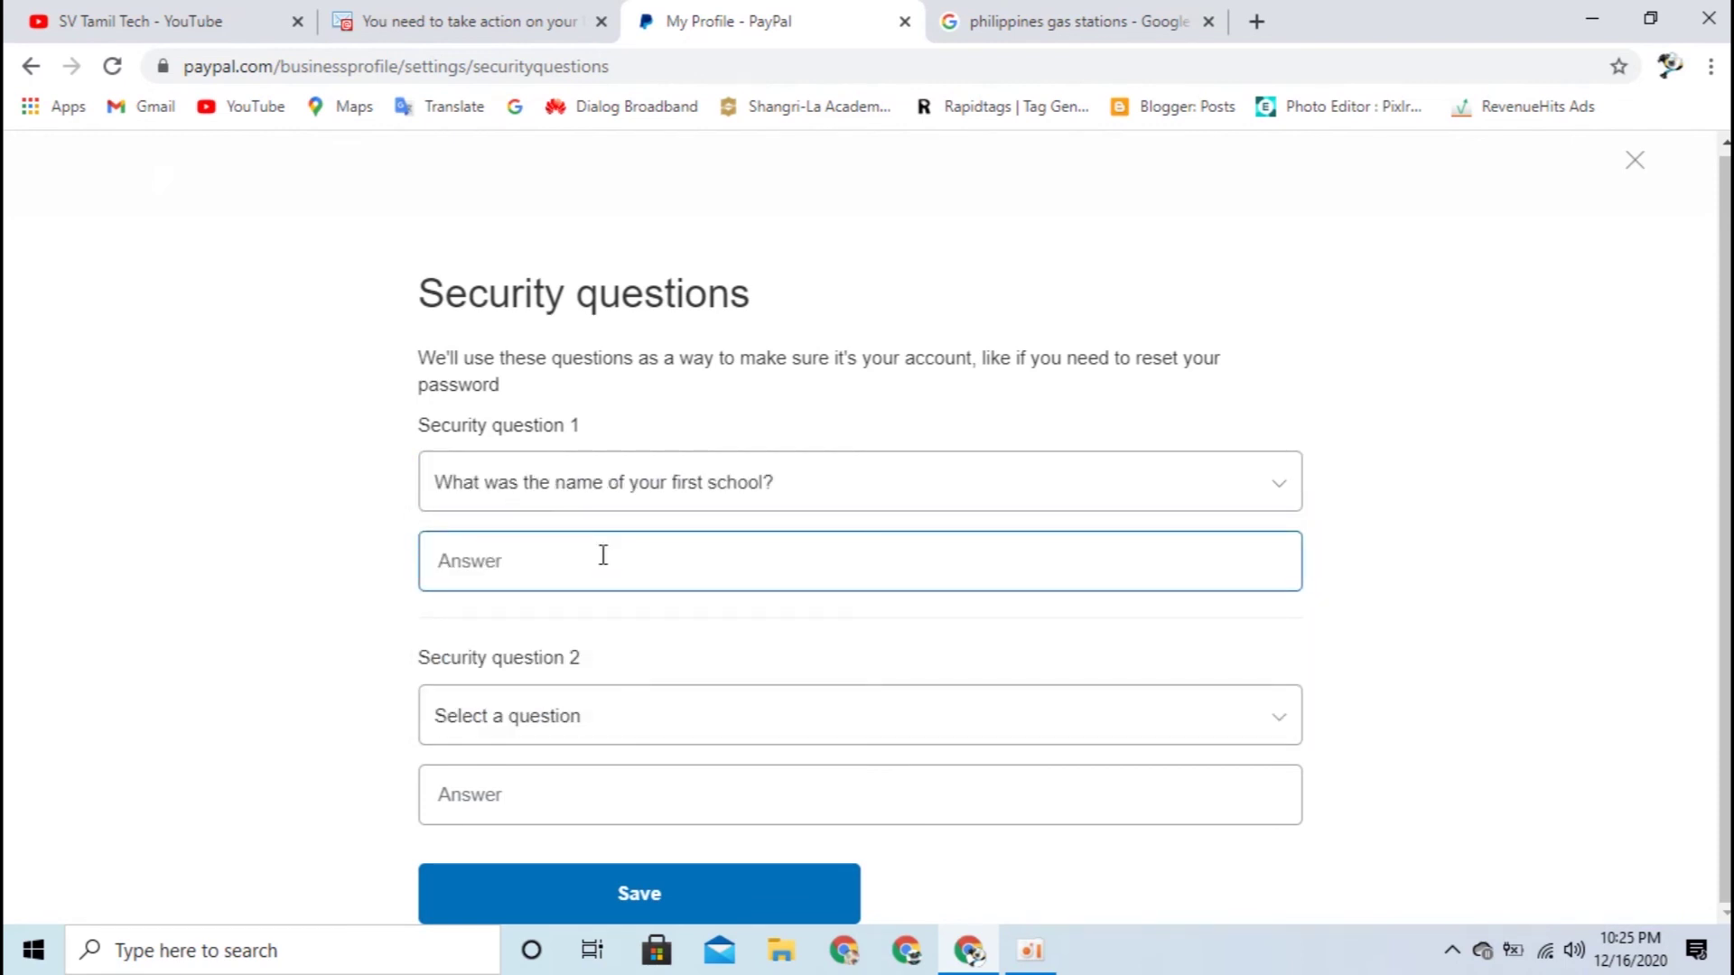
left_click(587, 723)
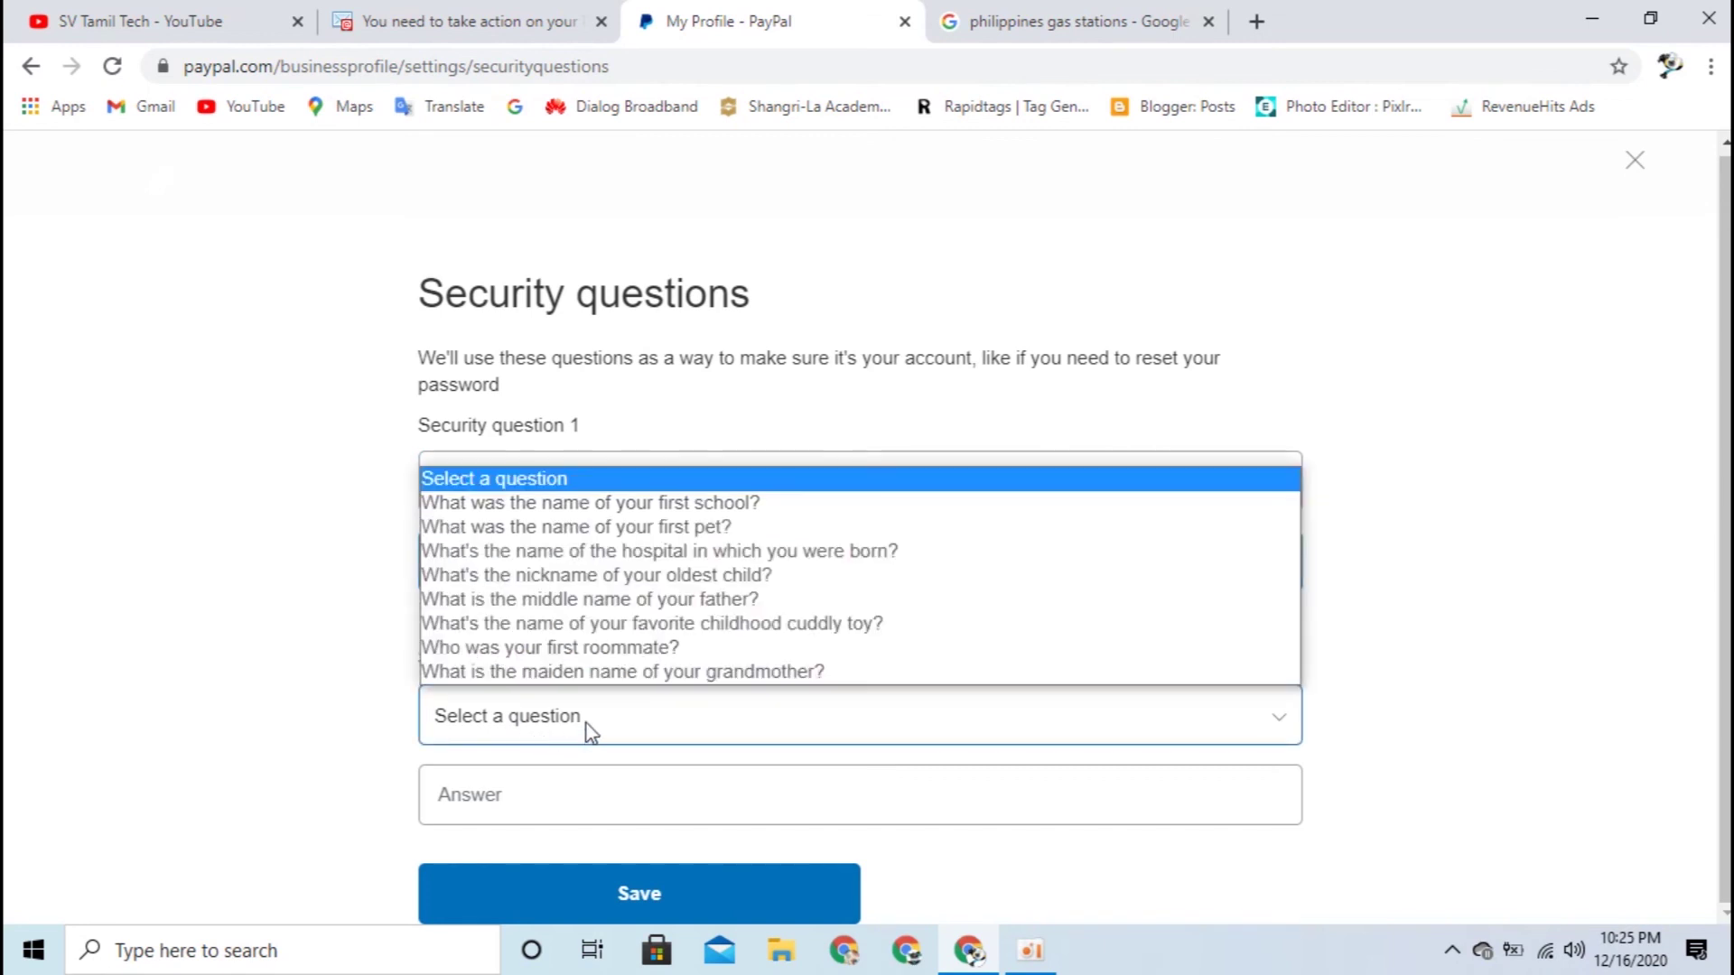
left_click(603, 575)
left_click(586, 793)
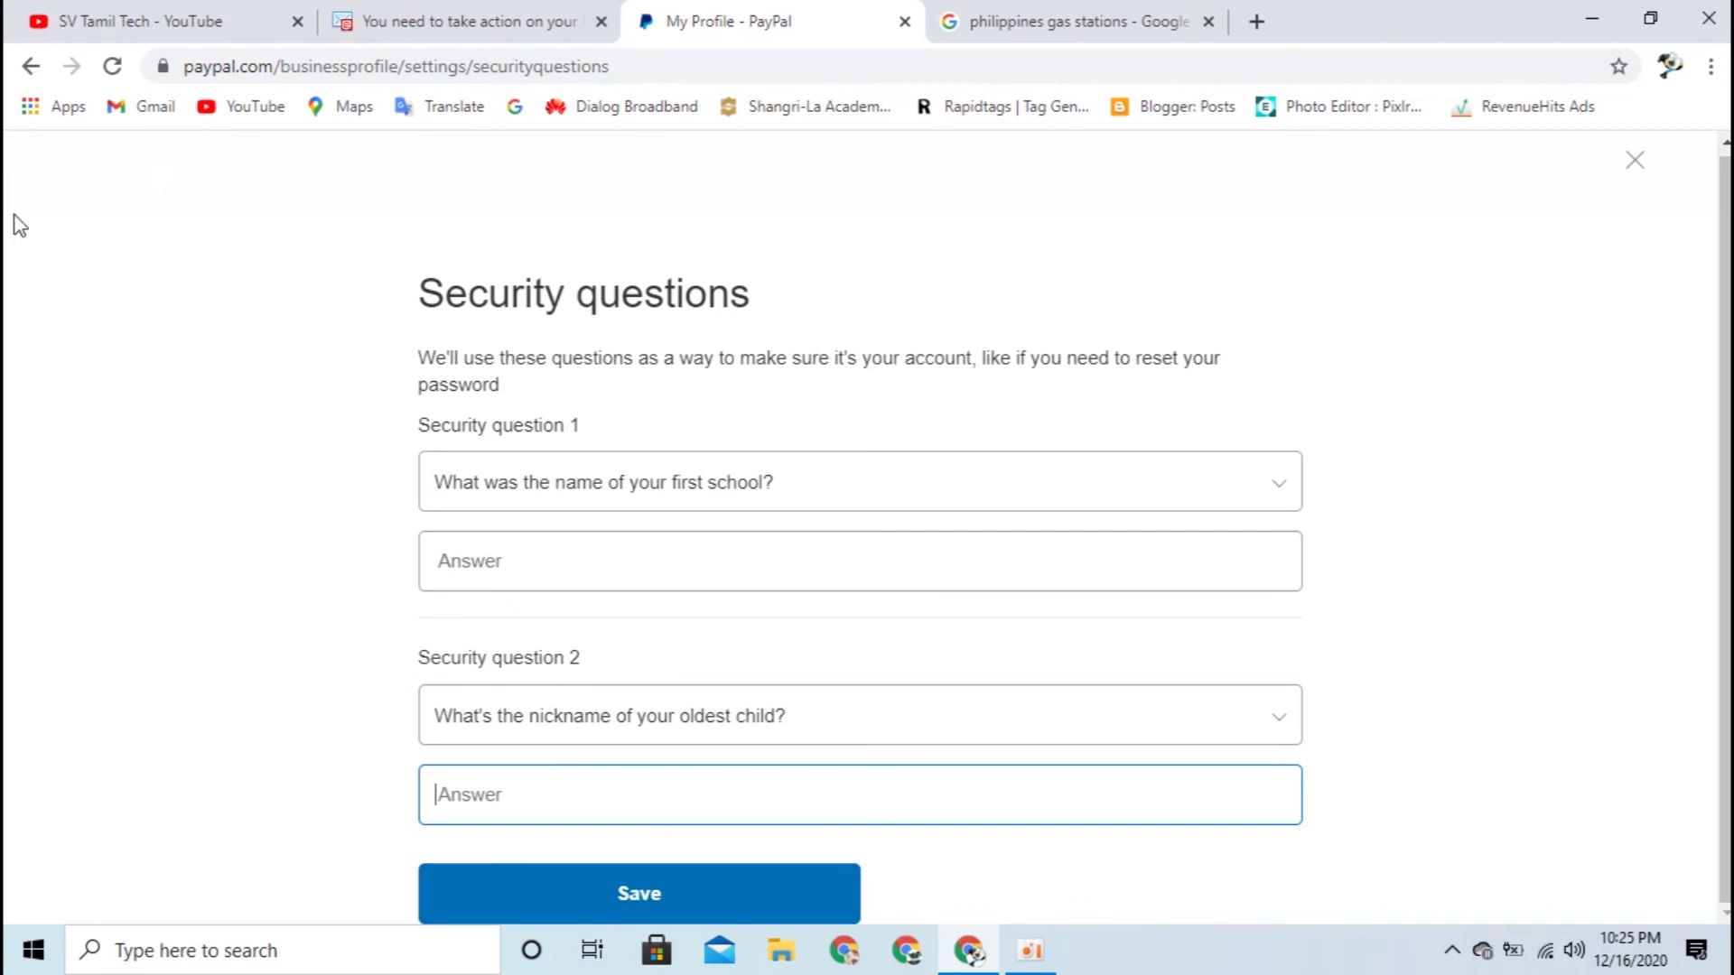
left_click(30, 65)
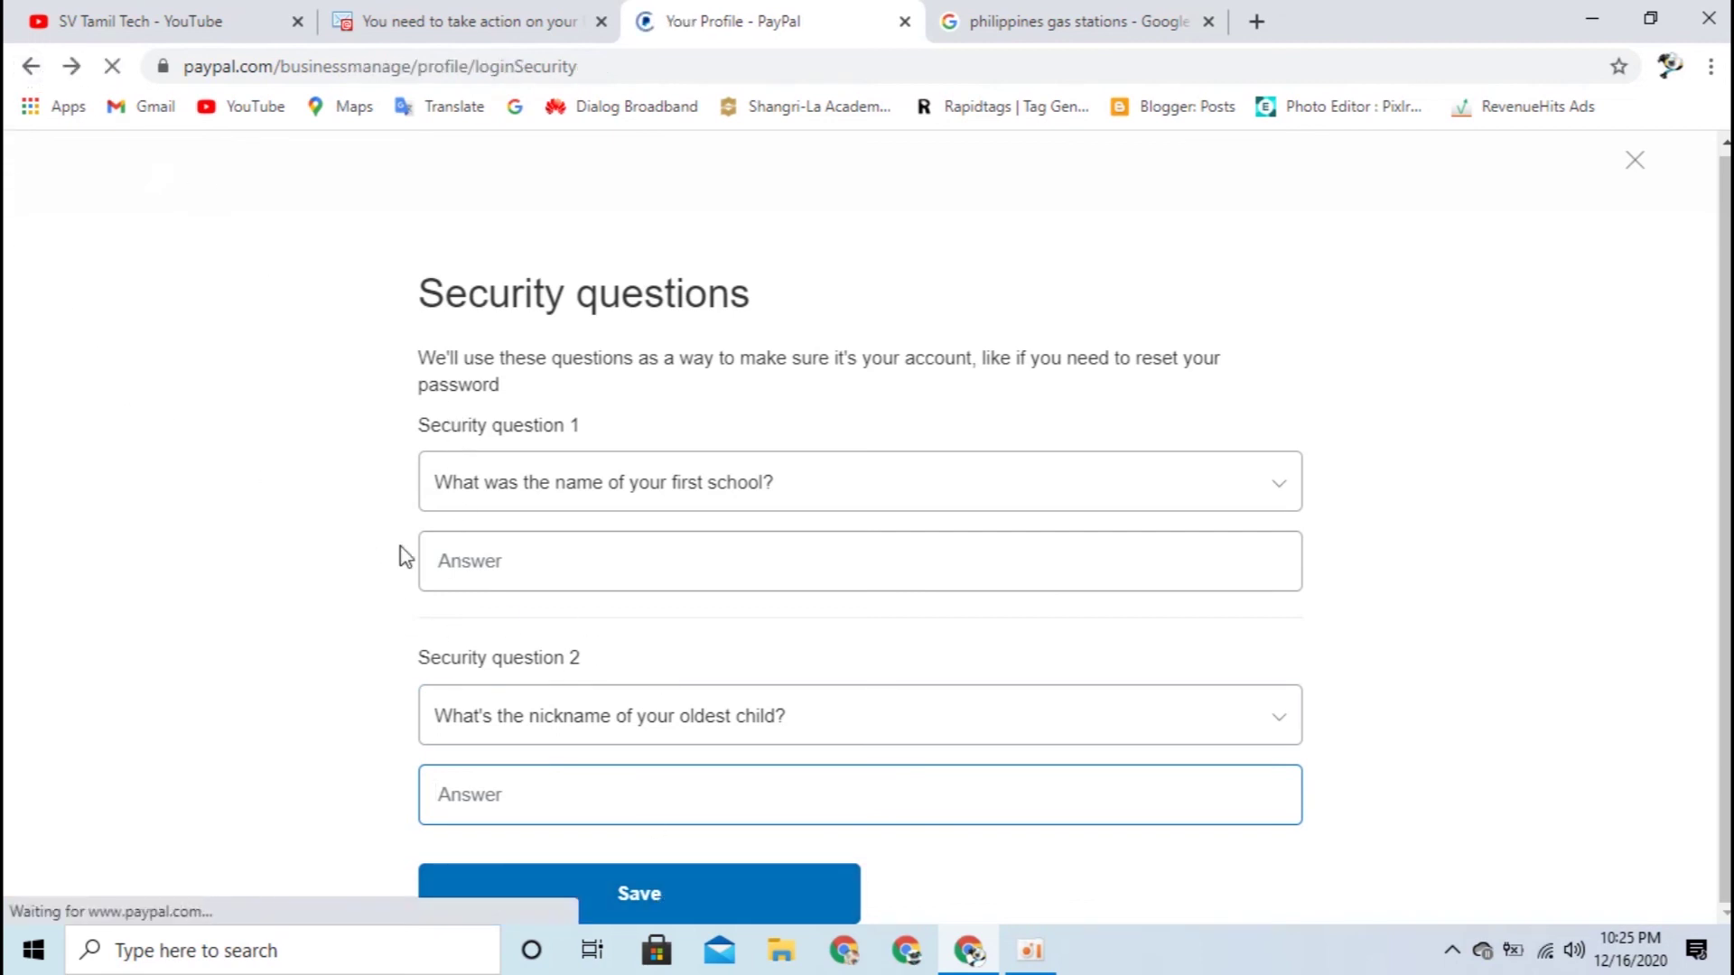
Step: Confirm the profile's Account type reads Business, then head back to the account settings
scroll(714, 776, "down", 2)
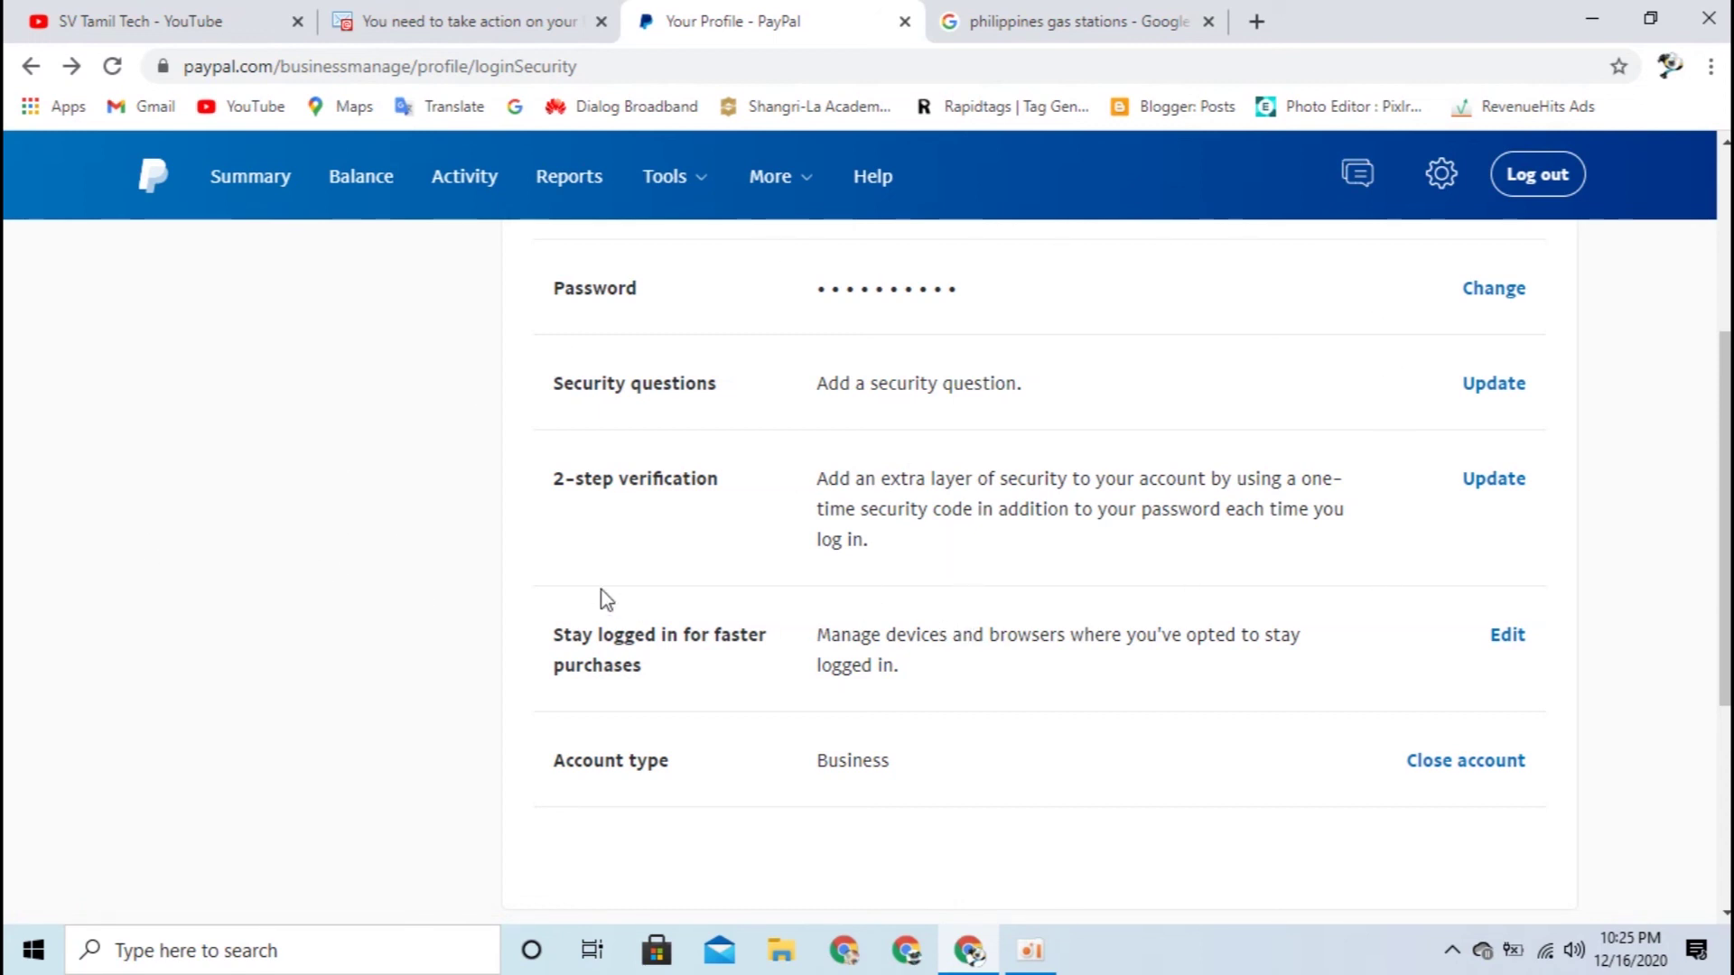
scroll(1210, 542, "down", 4)
scroll(1192, 557, "up", 3)
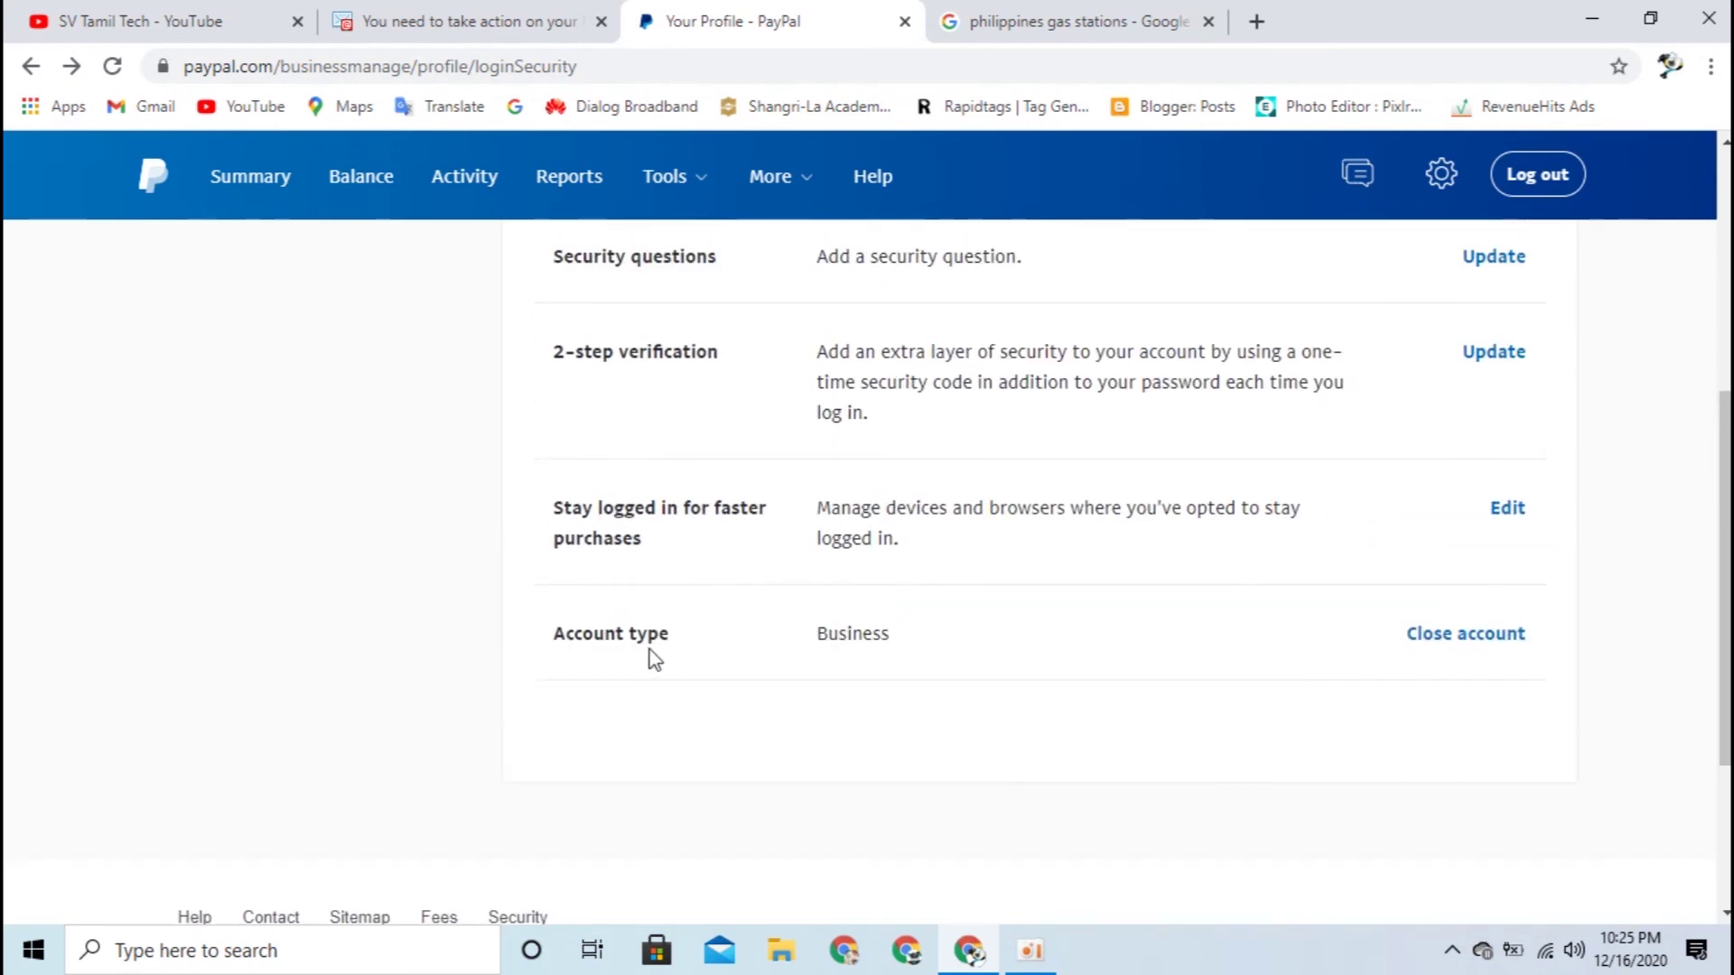
left_click_drag(799, 635, 939, 643)
left_click(919, 647)
scroll(918, 646, "up", 6)
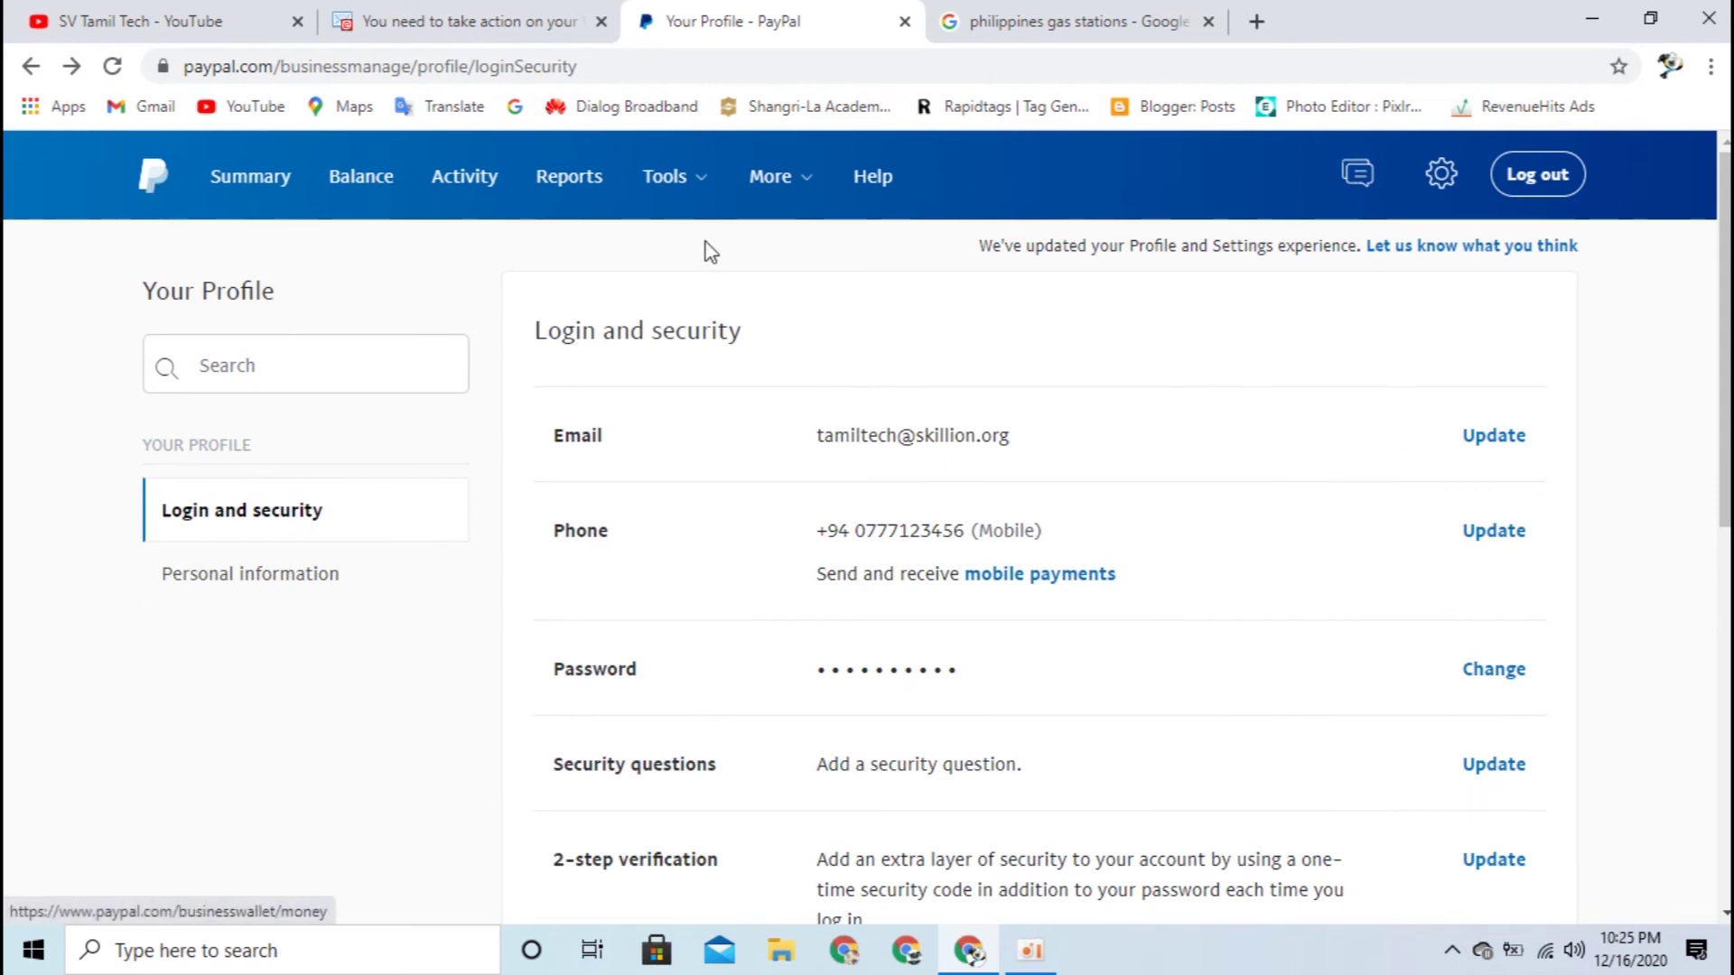
left_click(1443, 185)
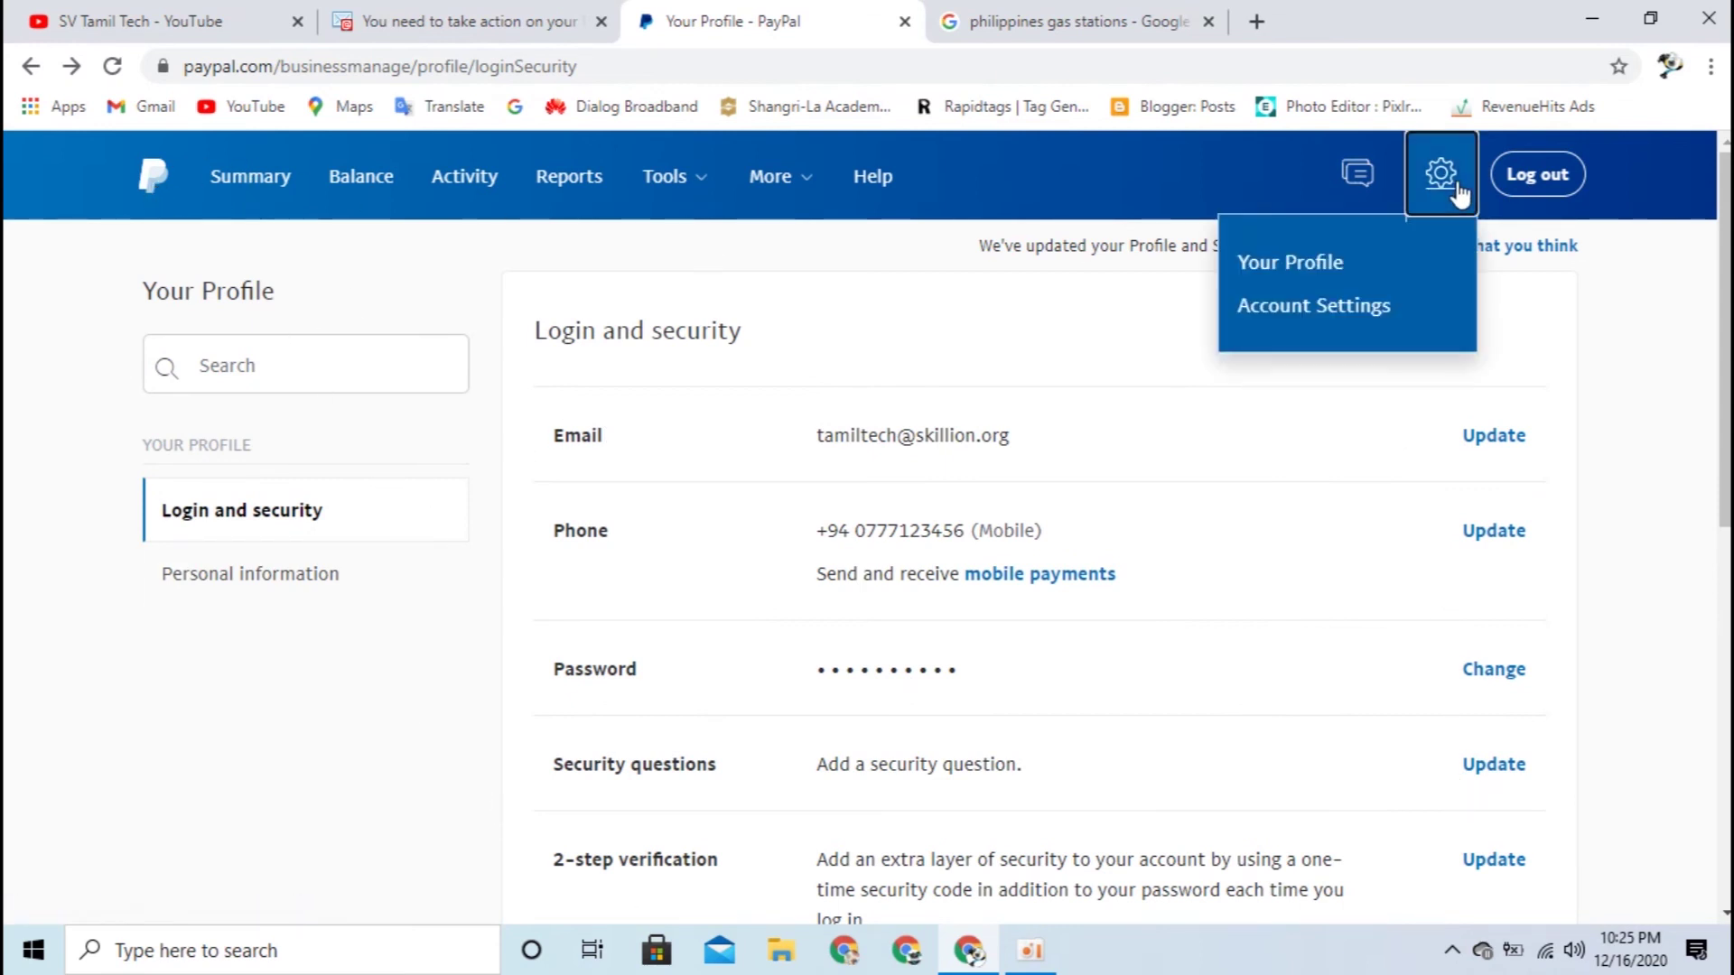
Step: View the empty Activity page, review the ₱0.00 PHP Summary dashboard, then switch to the YouTube tab
left_click(442, 185)
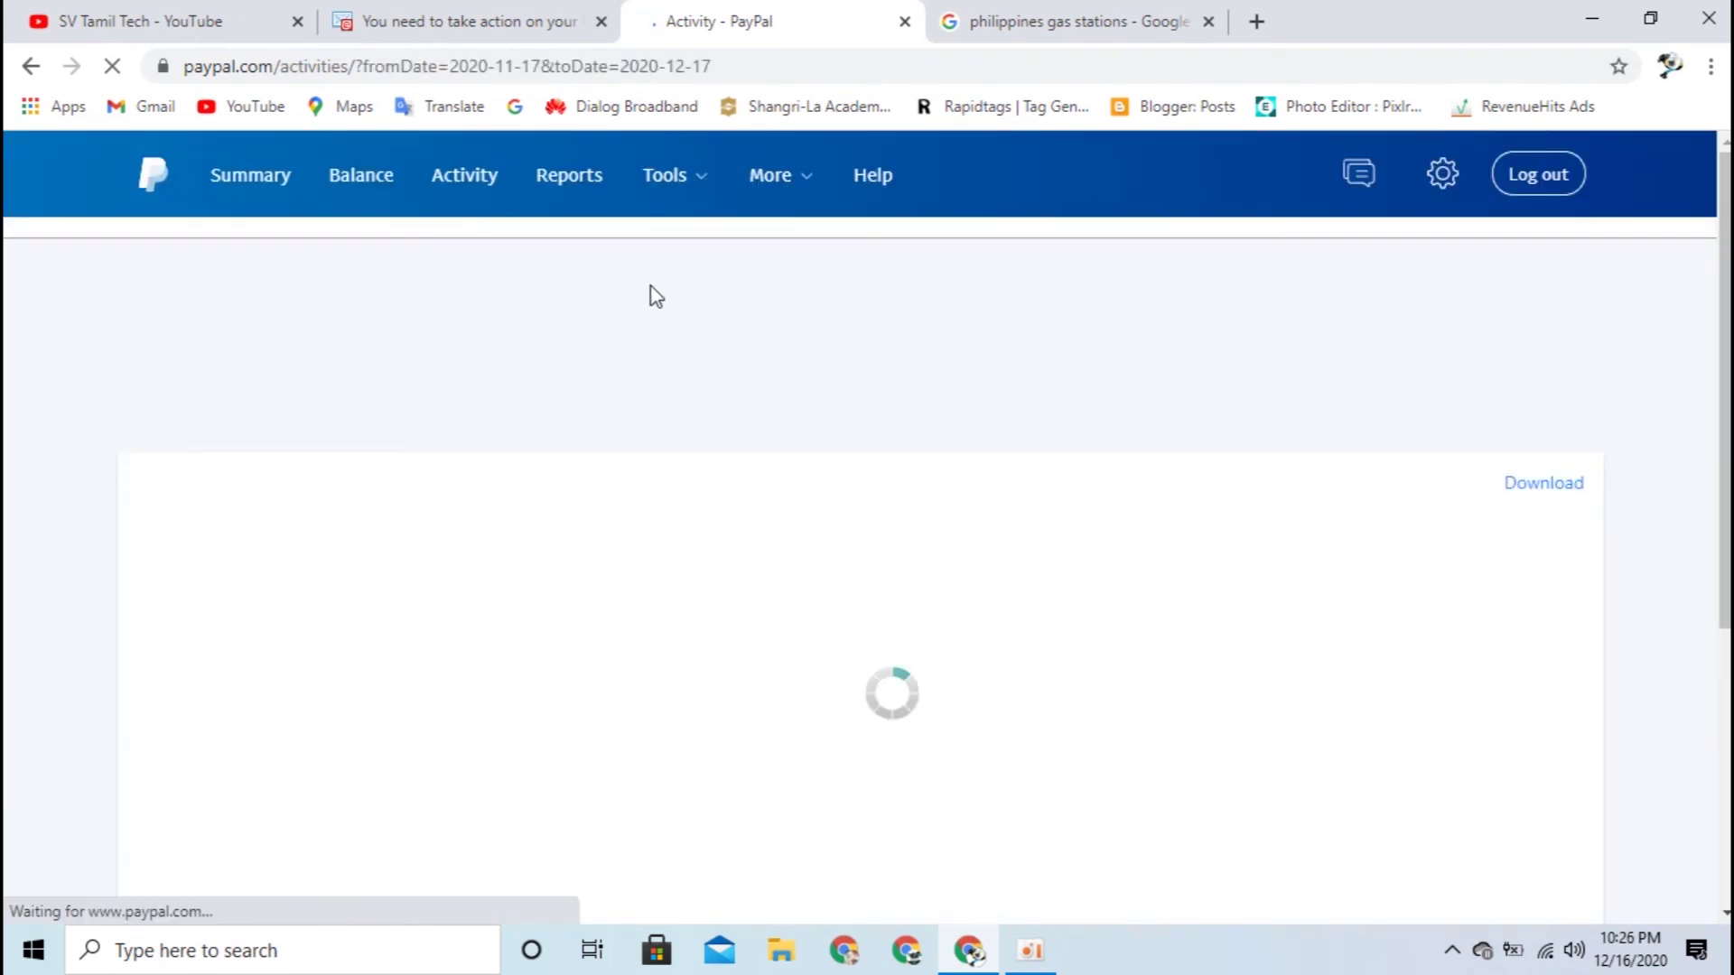
left_click(146, 187)
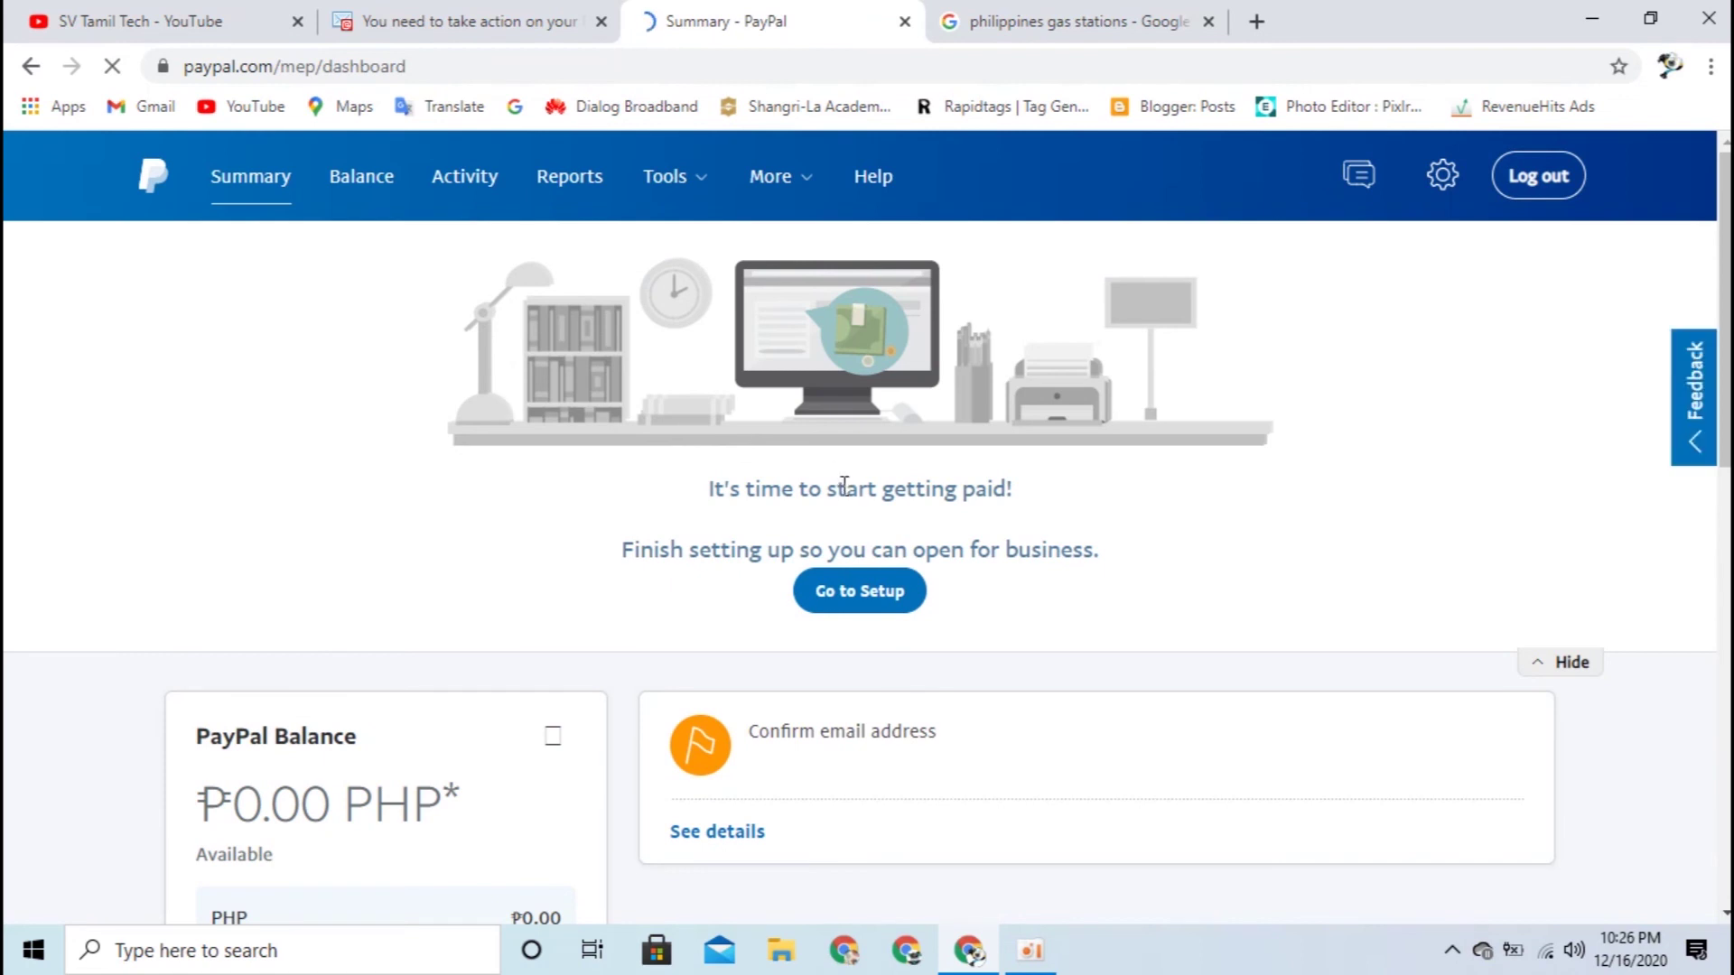
scroll(844, 488, "down", 1)
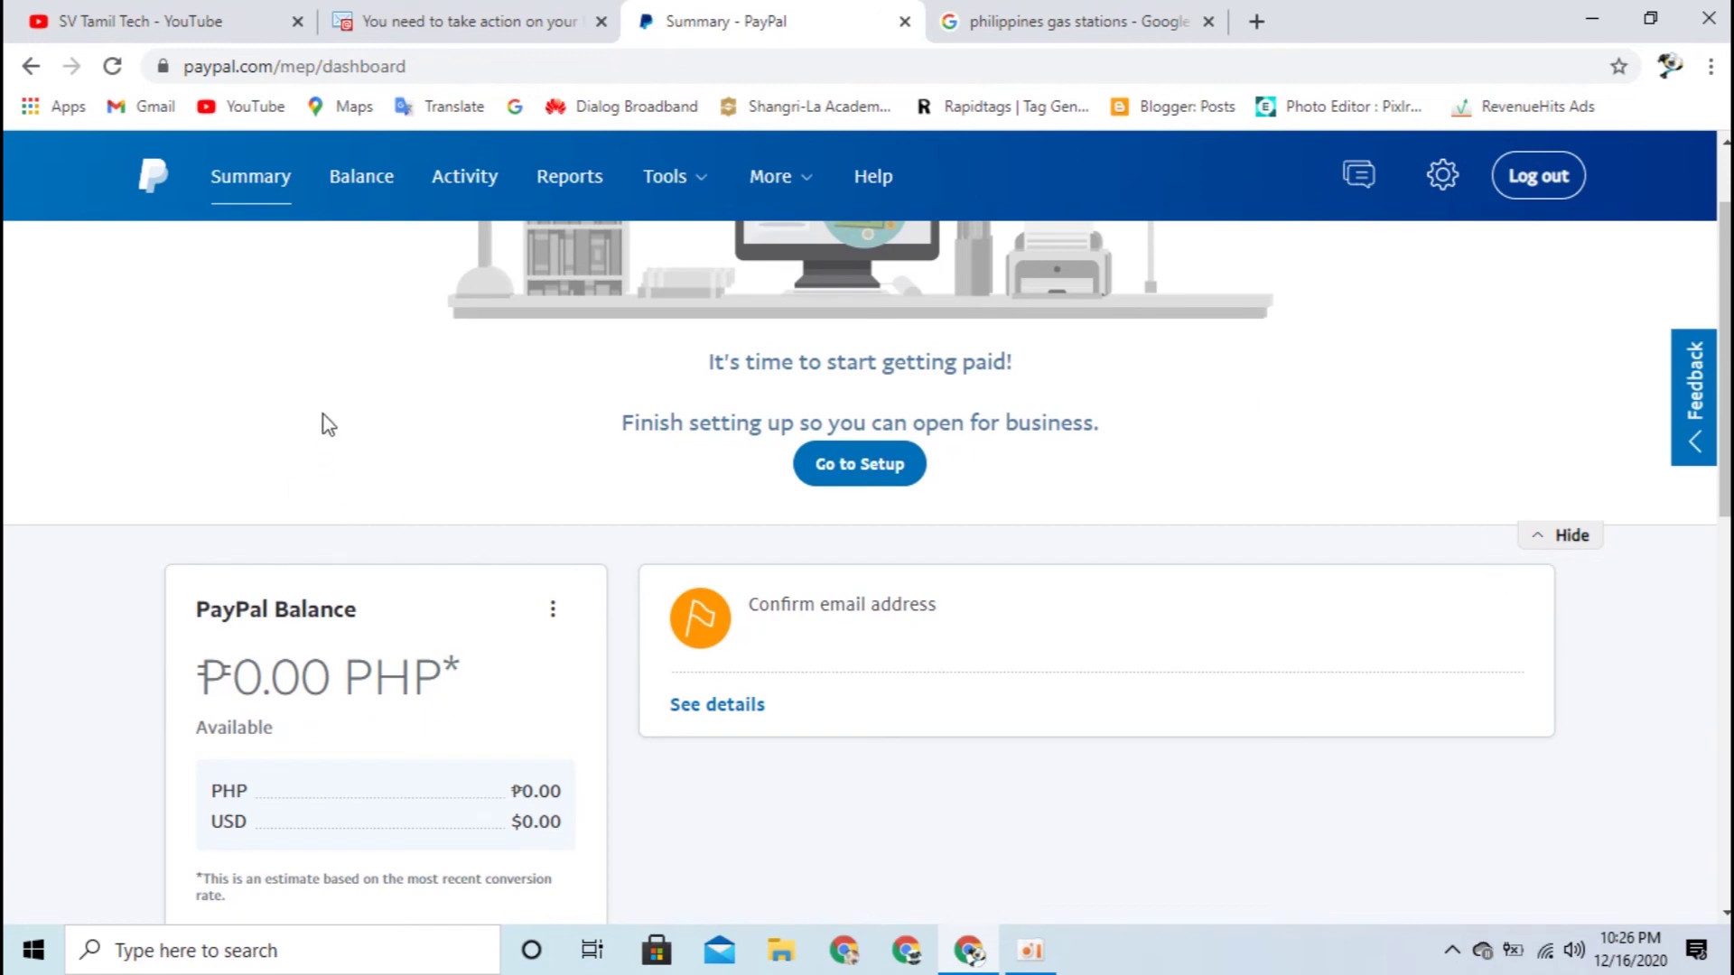
scroll(1254, 556, "down", 1)
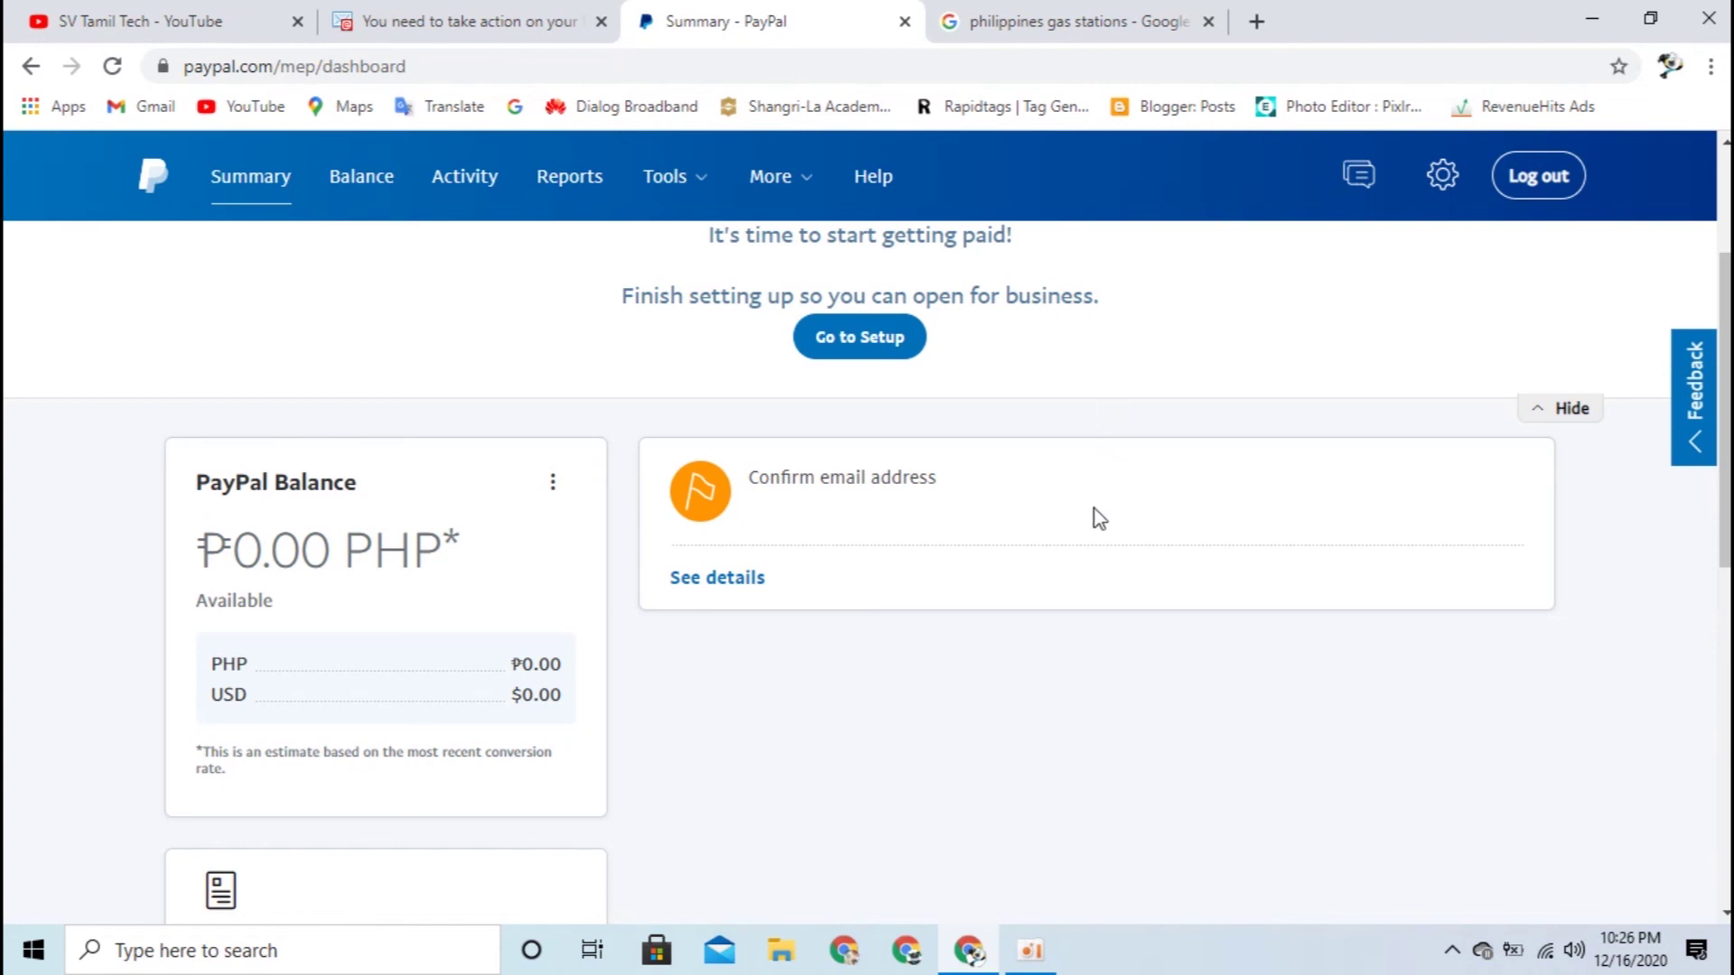
scroll(1087, 600, "down", 7)
scroll(899, 728, "down", 1)
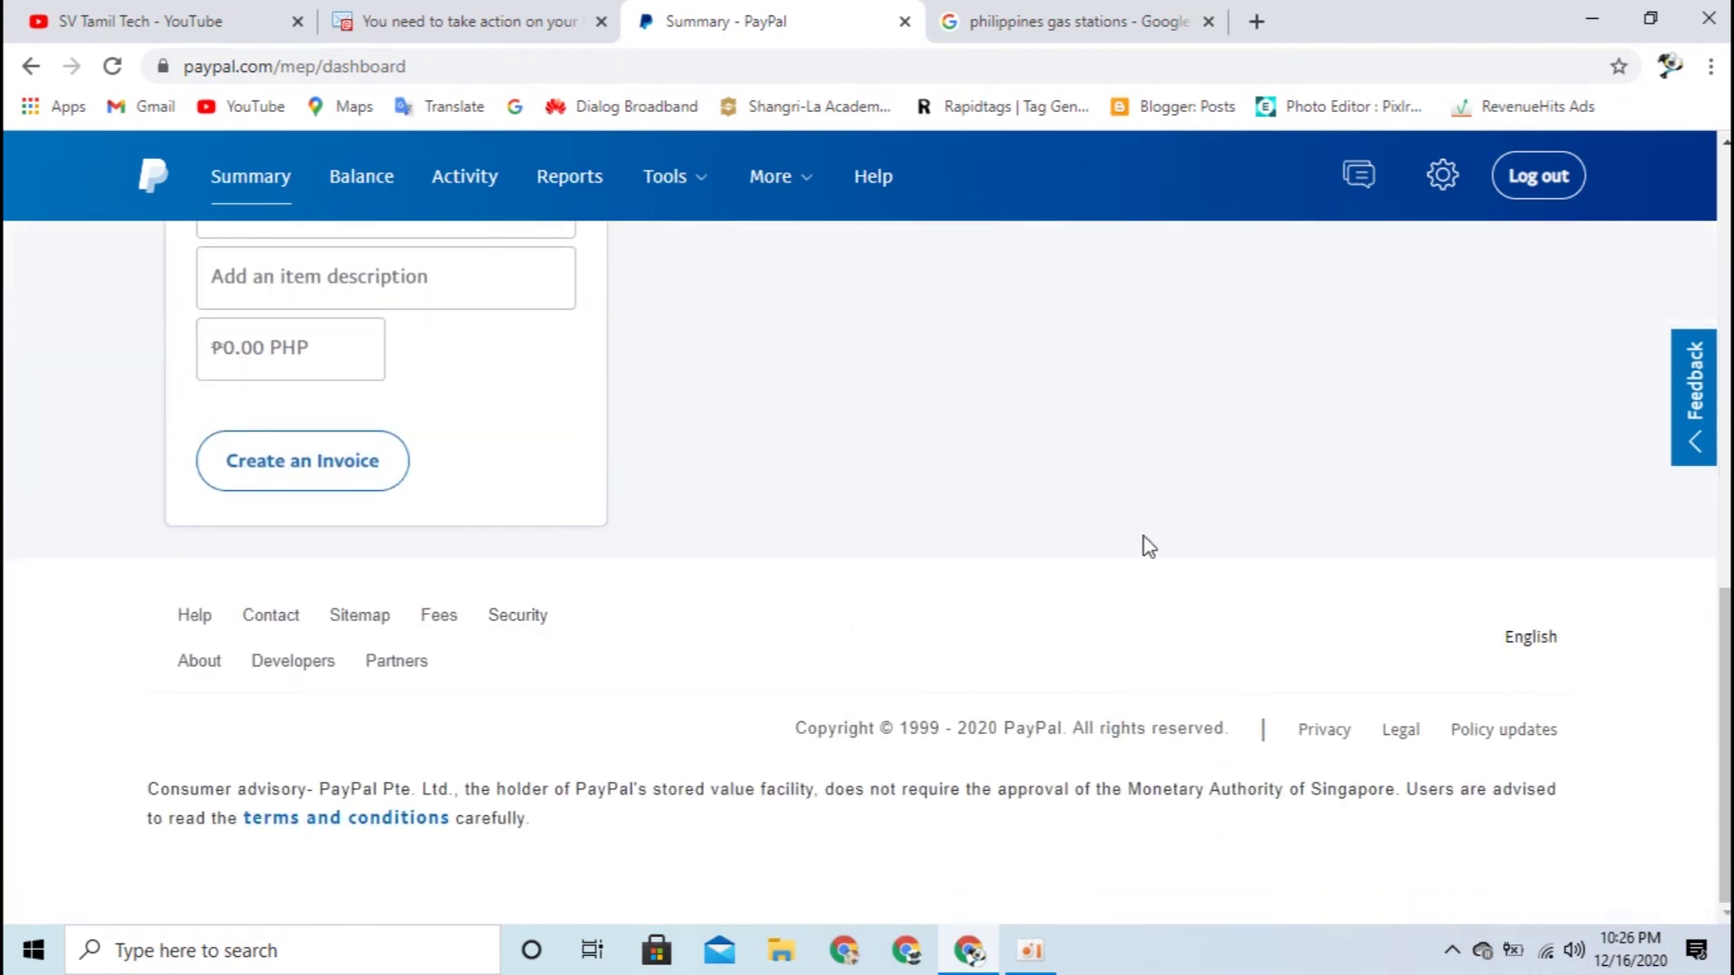
scroll(588, 464, "up", 5)
left_click(174, 18)
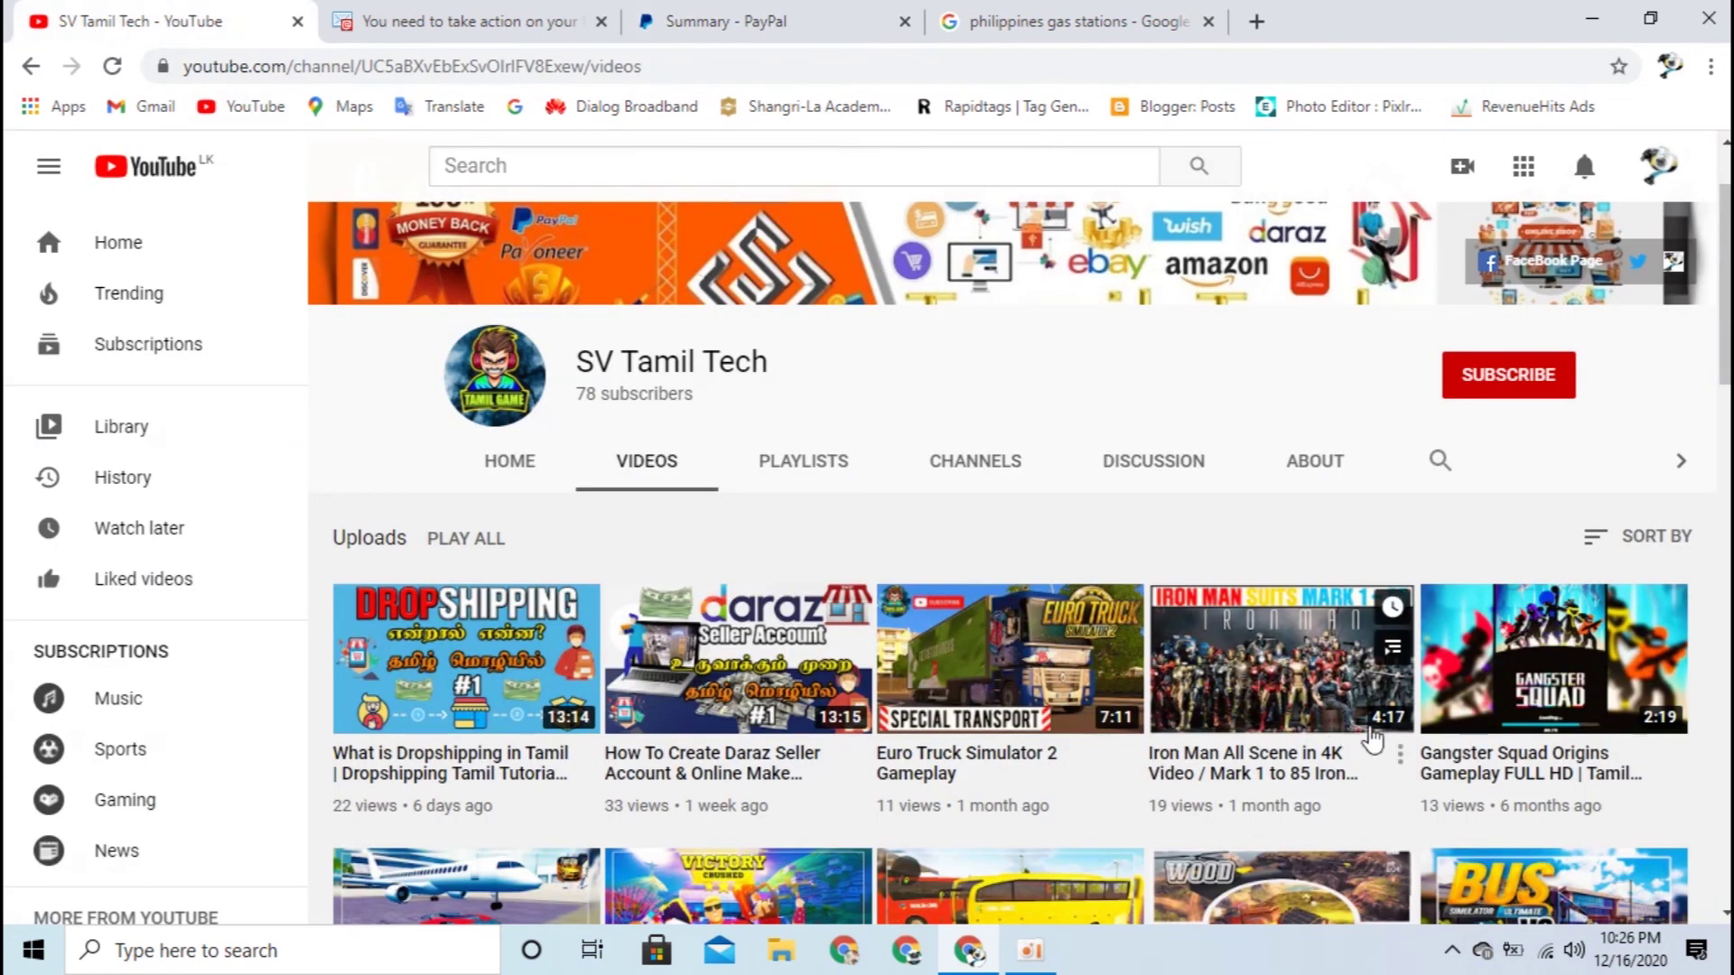